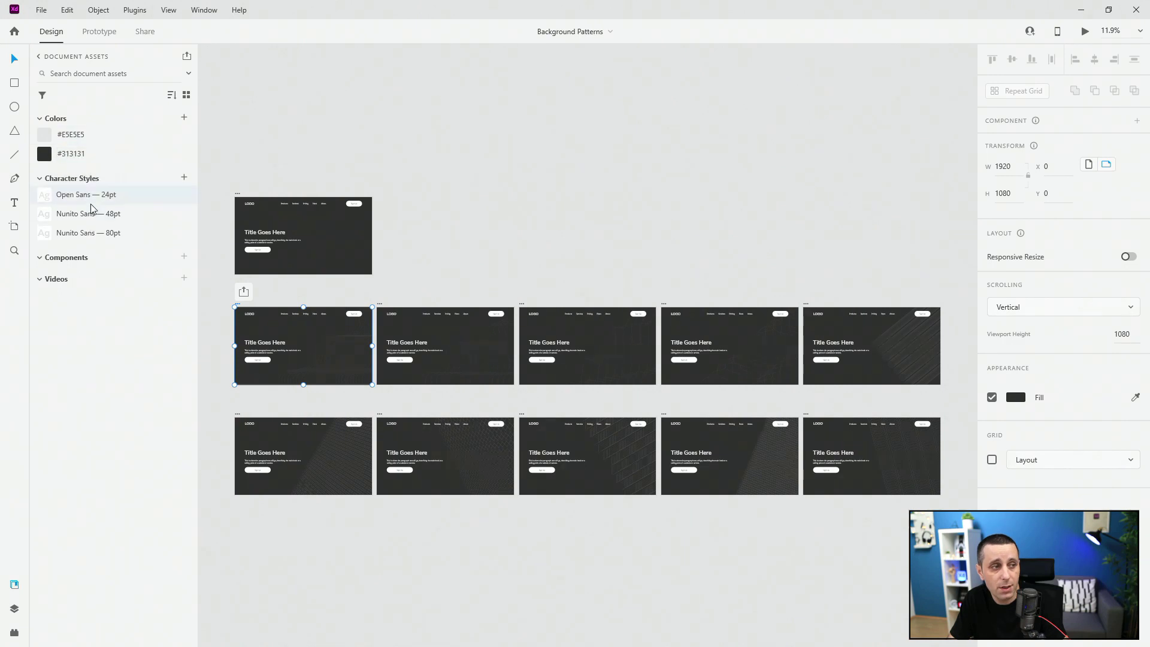
Step: Preview the background pattern artboards in a maximized window, page through all the designs, and close the preview
{"action": "left_click", "coordinate": [15, 609]}
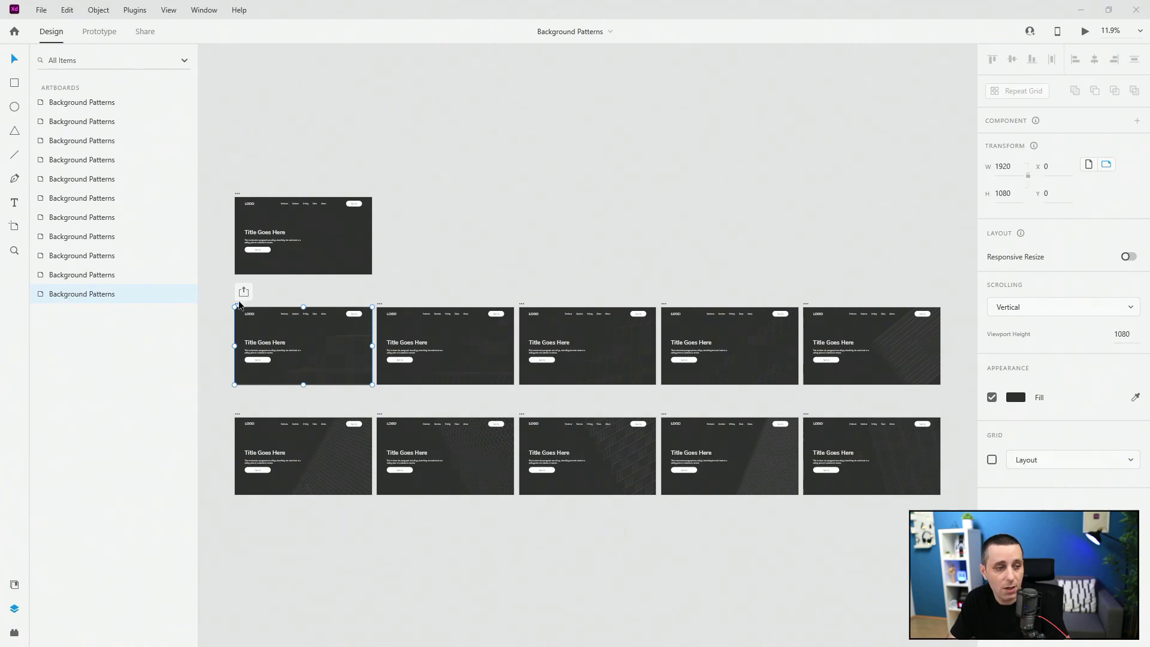
{"action": "key", "text": "ctrl+Return"}
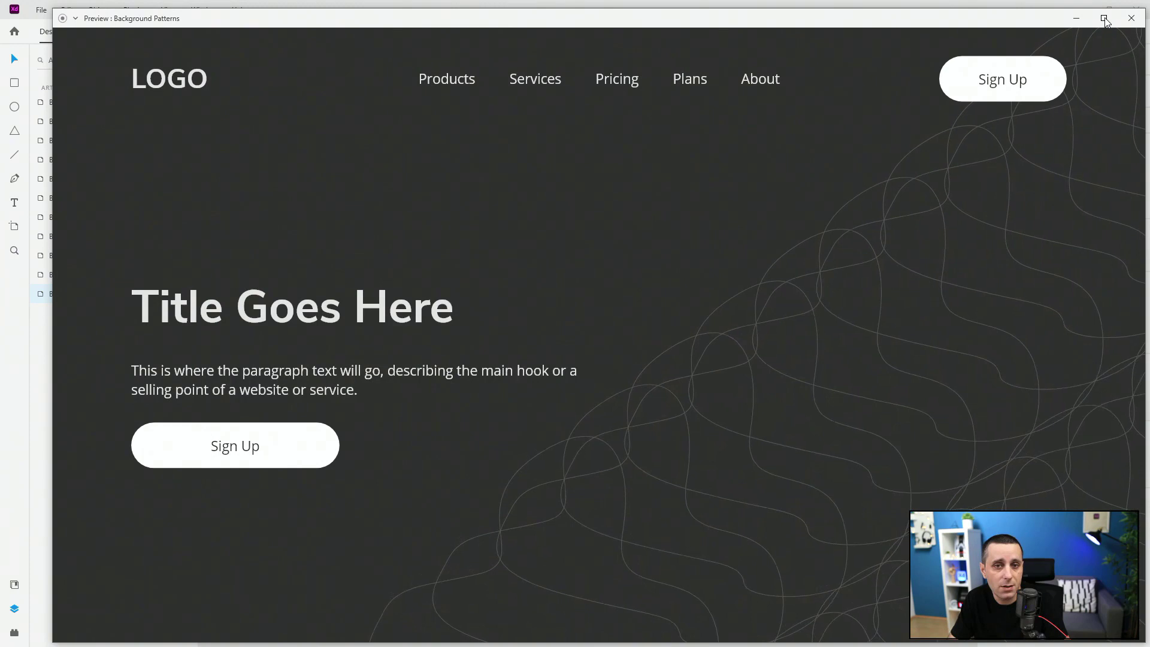
{"action": "left_click", "coordinate": [1105, 19]}
{"action": "key", "text": "Right"}
{"action": "key", "text": "Right"}
{"action": "key", "text": "Right"}
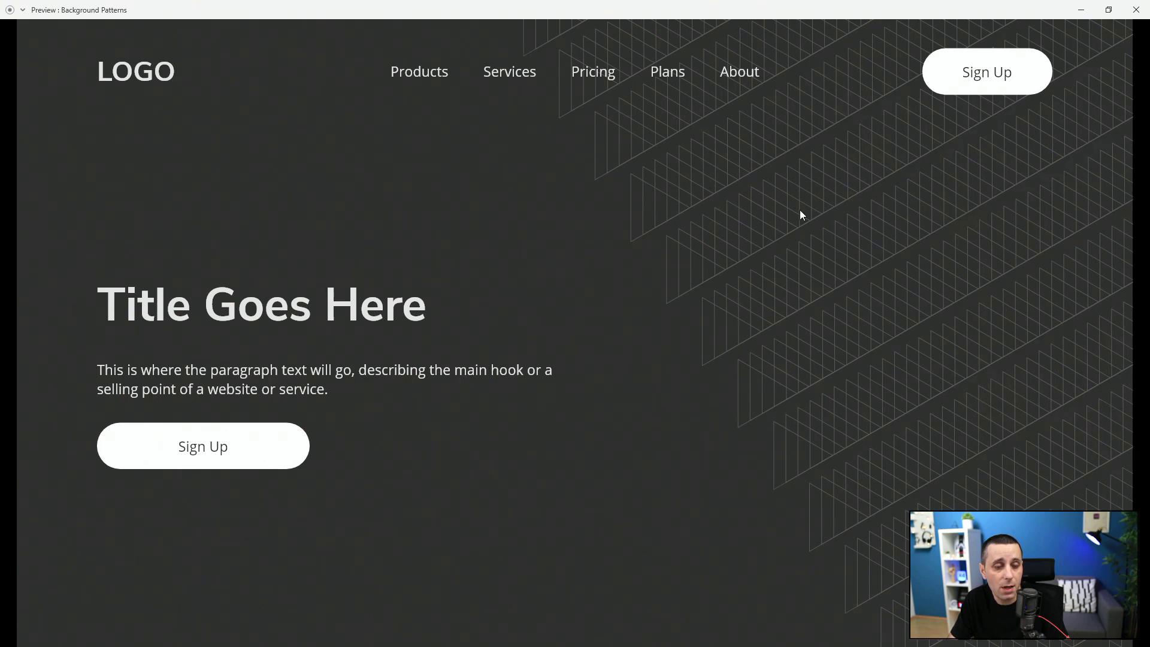
{"action": "key", "text": "Right"}
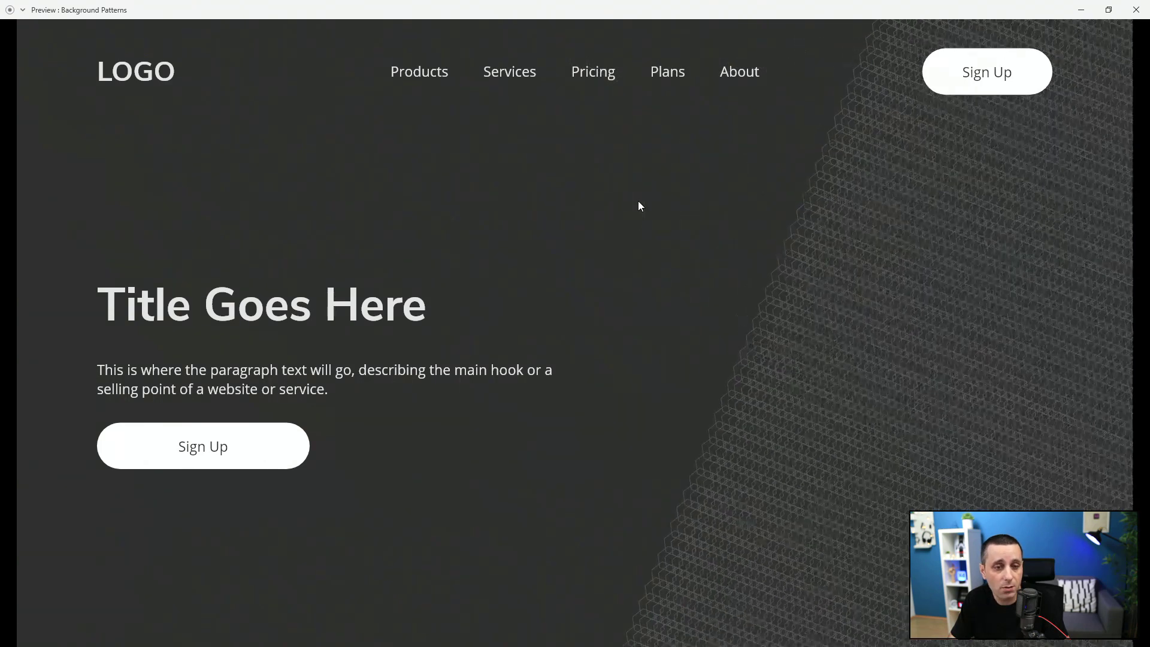
{"action": "key", "text": "Right"}
{"action": "key", "text": "Right"}
{"action": "key", "text": "Right"}
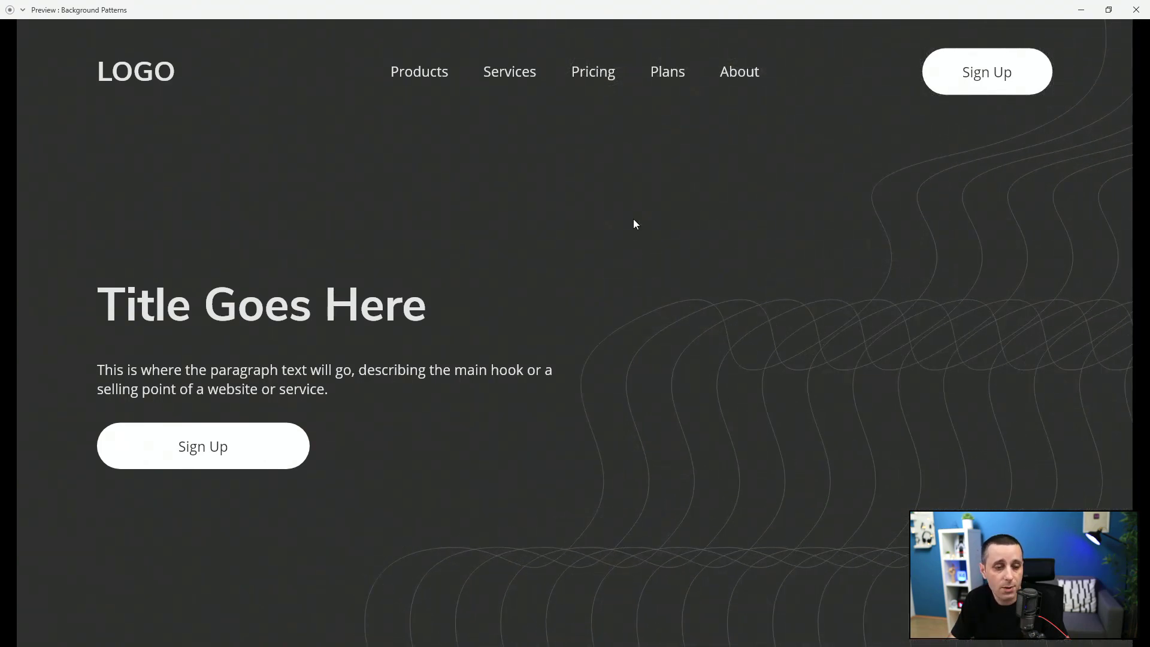
{"action": "key", "text": "Right"}
{"action": "key", "text": "Right"}
{"action": "key", "text": "Right"}
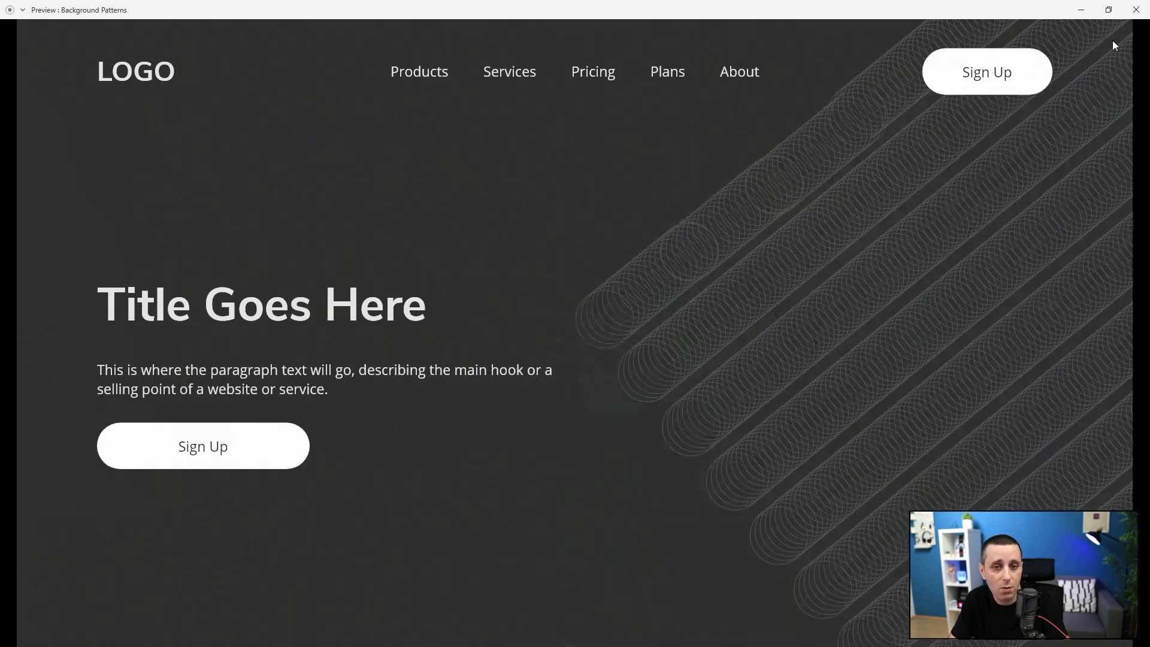
{"action": "key", "text": "Right"}
{"action": "left_click", "coordinate": [1136, 7]}
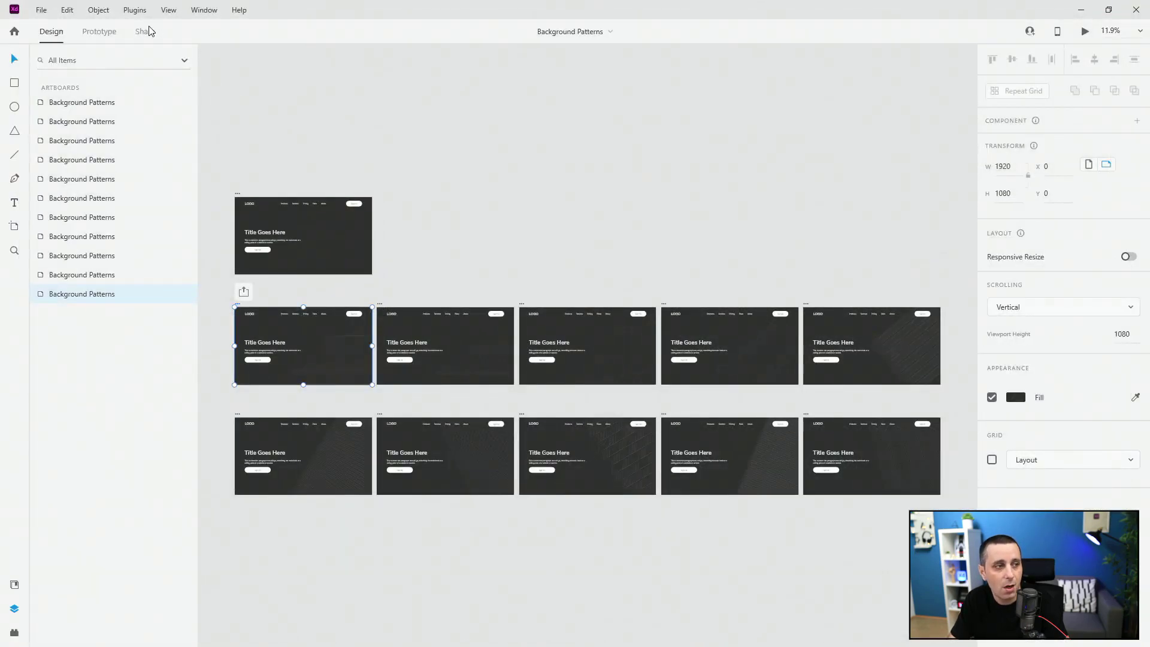
Step: Examine the line patterns on the first row of finished background artboards up close
{"action": "scroll", "coordinate": [231, 370], "scroll_direction": "up", "scroll_amount": 8}
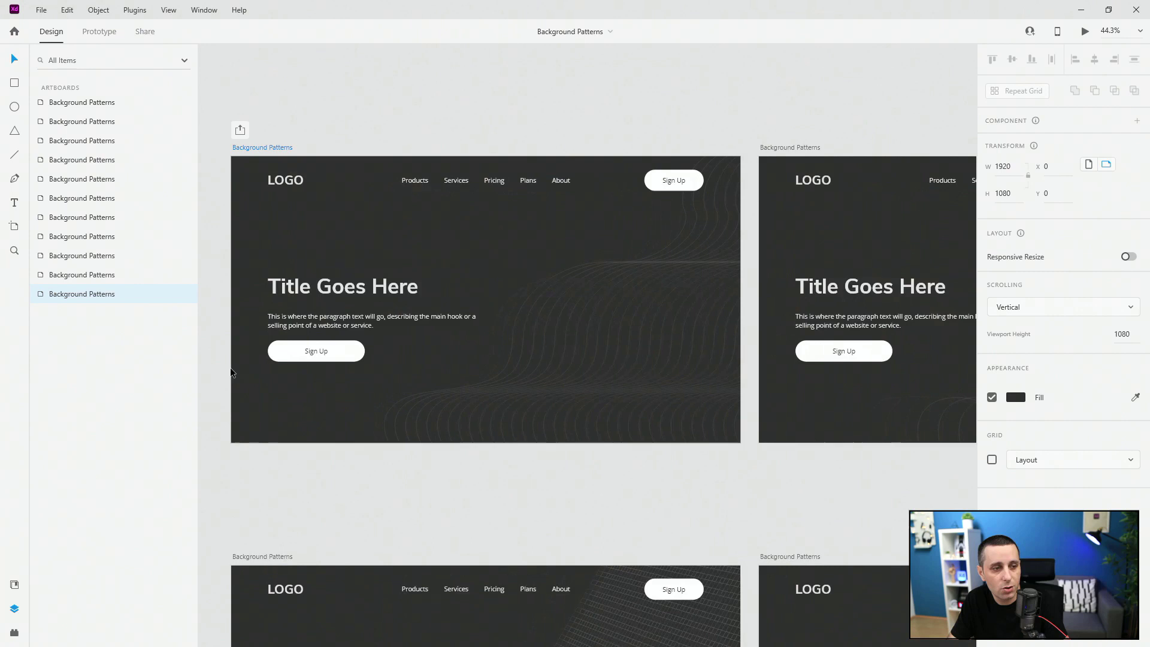
{"action": "left_click", "coordinate": [10, 613]}
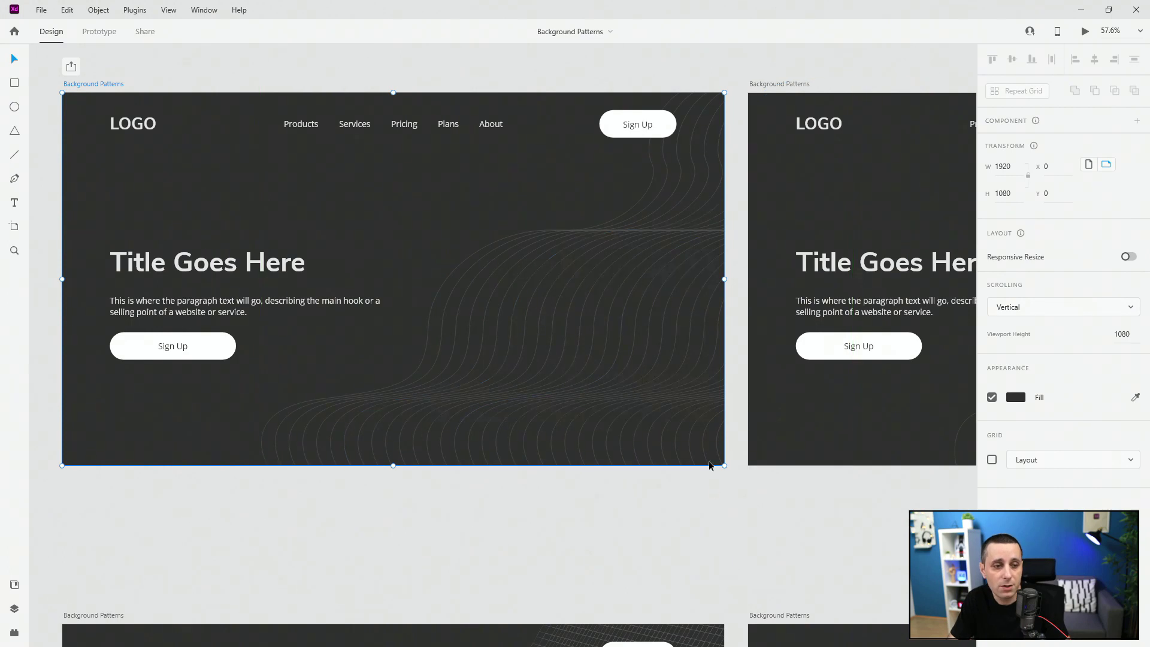
{"action": "left_click_drag", "start_coordinate": [906, 549], "coordinate": [333, 487]}
{"action": "scroll", "coordinate": [289, 503], "scroll_direction": "right", "scroll_amount": 2}
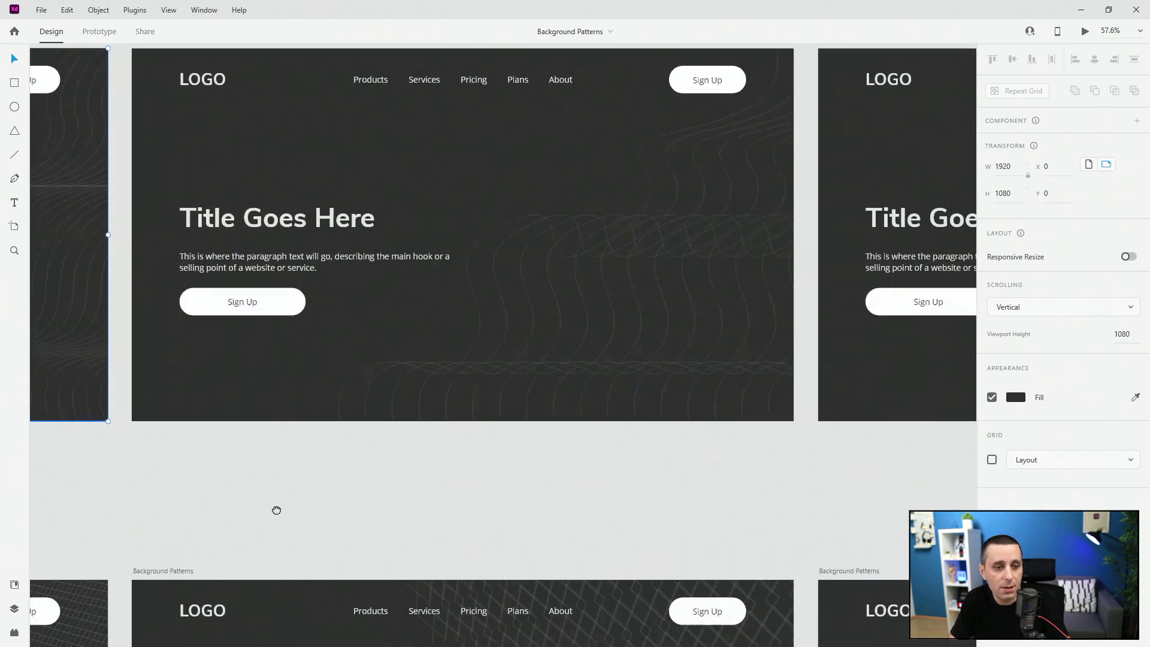
{"action": "mouse_move", "coordinate": [816, 505]}
{"action": "left_mouse_down"}
{"action": "mouse_move", "coordinate": [195, 531]}
{"action": "mouse_move", "coordinate": [185, 559]}
{"action": "left_mouse_up"}
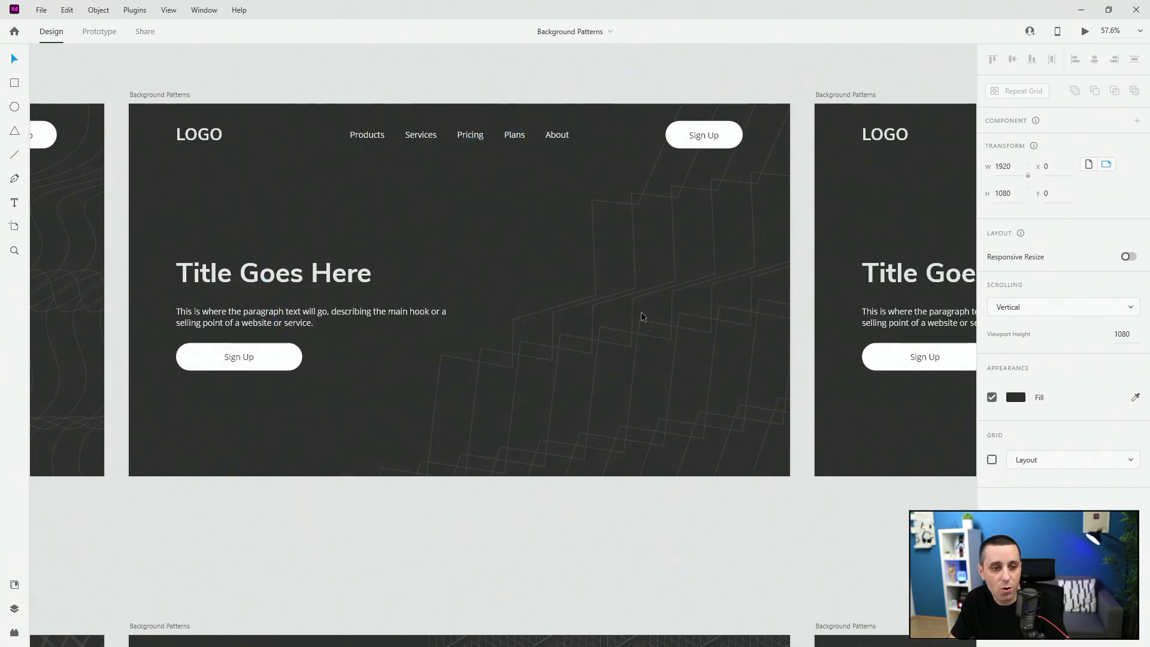
{"action": "left_click_drag", "start_coordinate": [893, 525], "coordinate": [311, 511]}
{"action": "left_click_drag", "start_coordinate": [922, 508], "coordinate": [279, 481]}
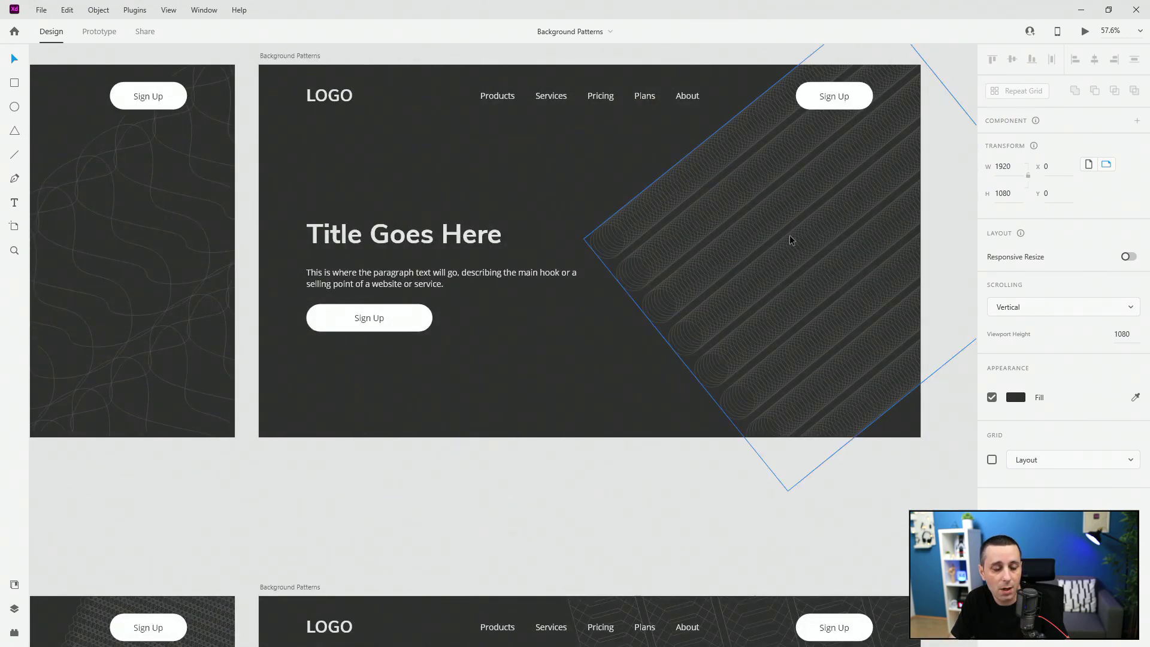
Step: Examine the geometric patterns on the second row of finished background artboards up close
{"action": "scroll", "coordinate": [860, 247], "scroll_direction": "down", "scroll_amount": 10}
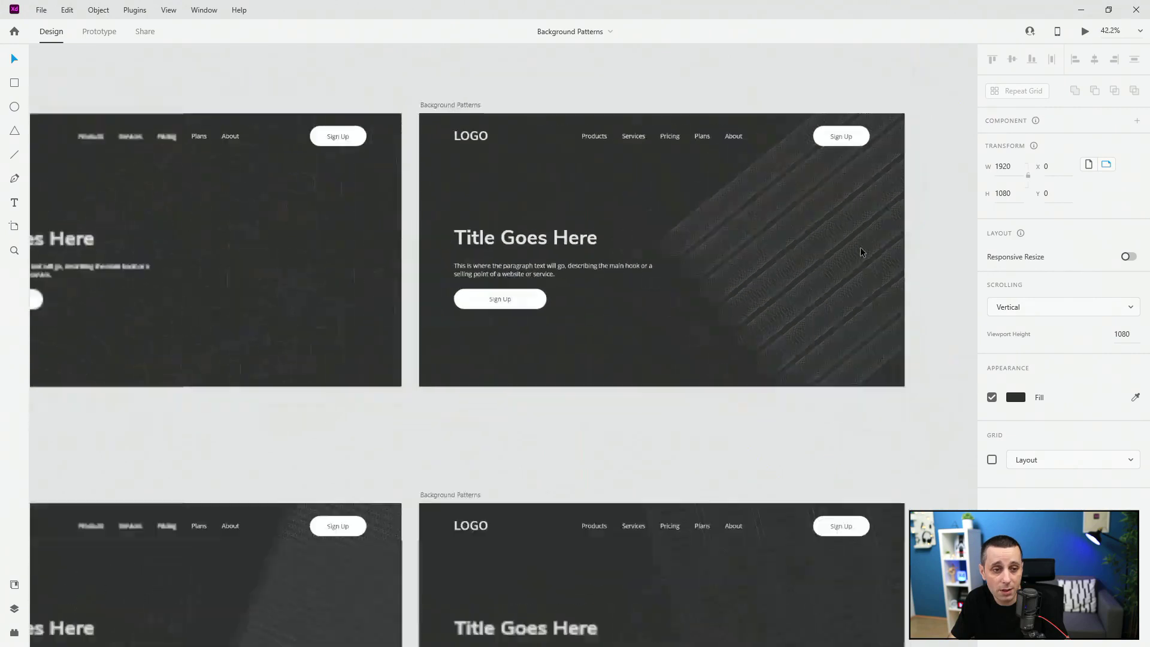
{"action": "scroll", "coordinate": [324, 352], "scroll_direction": "up", "scroll_amount": 4}
{"action": "scroll", "coordinate": [425, 351], "scroll_direction": "up", "scroll_amount": 6}
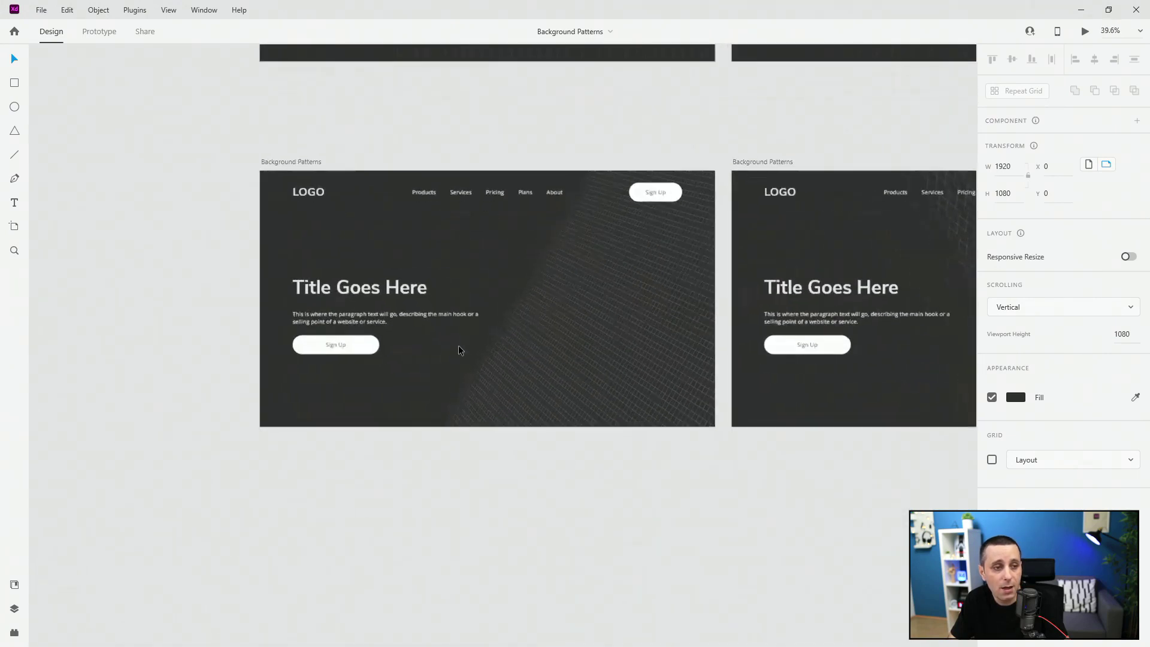
{"action": "left_click_drag", "start_coordinate": [726, 547], "coordinate": [603, 502]}
{"action": "mouse_move", "coordinate": [873, 568]}
{"action": "left_mouse_down"}
{"action": "mouse_move", "coordinate": [716, 564]}
{"action": "mouse_move", "coordinate": [344, 593]}
{"action": "left_mouse_up"}
{"action": "left_click_drag", "start_coordinate": [832, 609], "coordinate": [339, 566]}
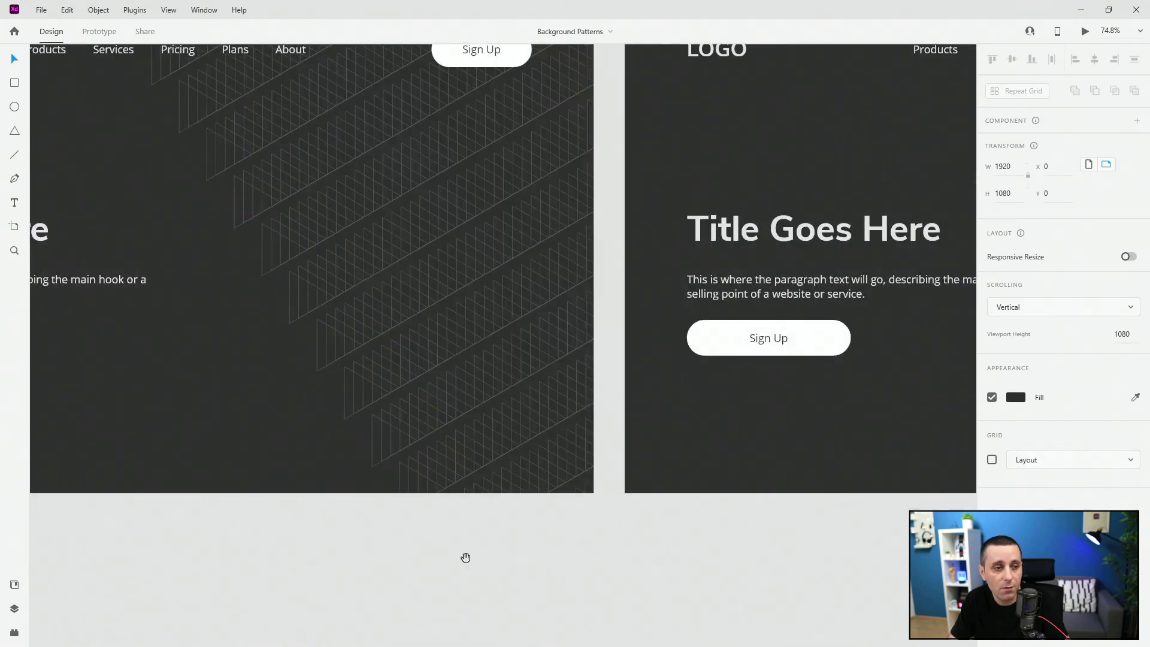
{"action": "left_click_drag", "start_coordinate": [30, 565], "coordinate": [255, 586]}
{"action": "left_click_drag", "start_coordinate": [436, 593], "coordinate": [560, 615]}
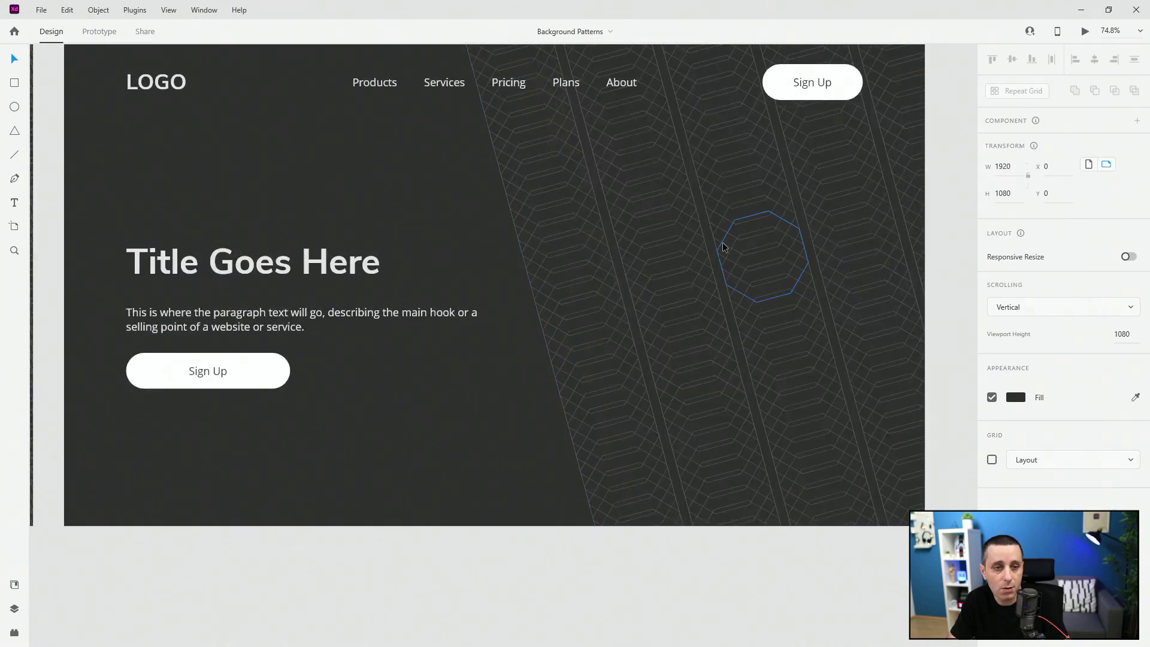
Step: On the artboard without a pattern, draw an open wavy Pen path from the bottom edge to just beyond the top-right corner
{"action": "key", "text": "ctrl+0"}
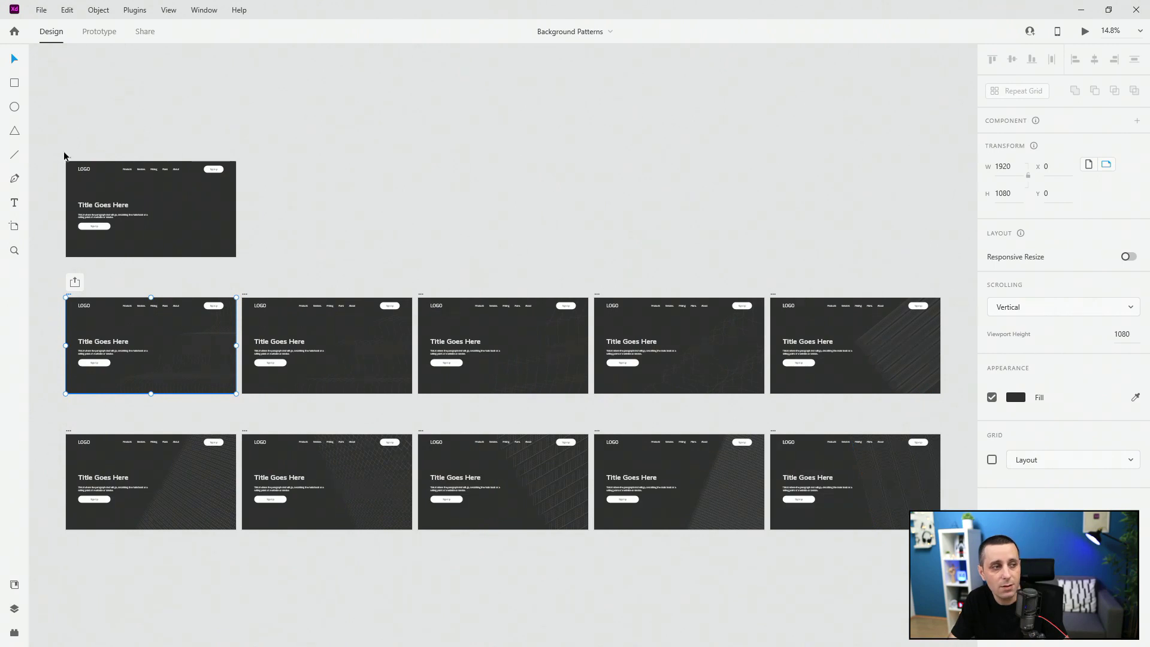
{"action": "left_click", "coordinate": [67, 159]}
{"action": "key", "text": "ctrl+3"}
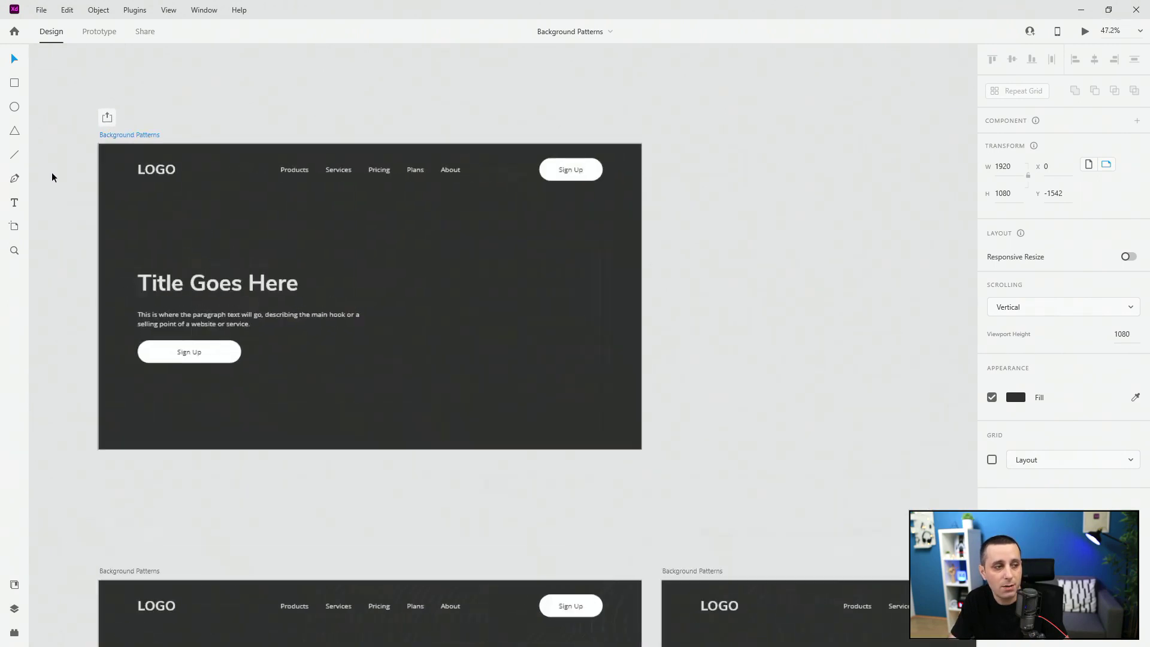
{"action": "left_click_drag", "start_coordinate": [425, 103], "coordinate": [482, 78]}
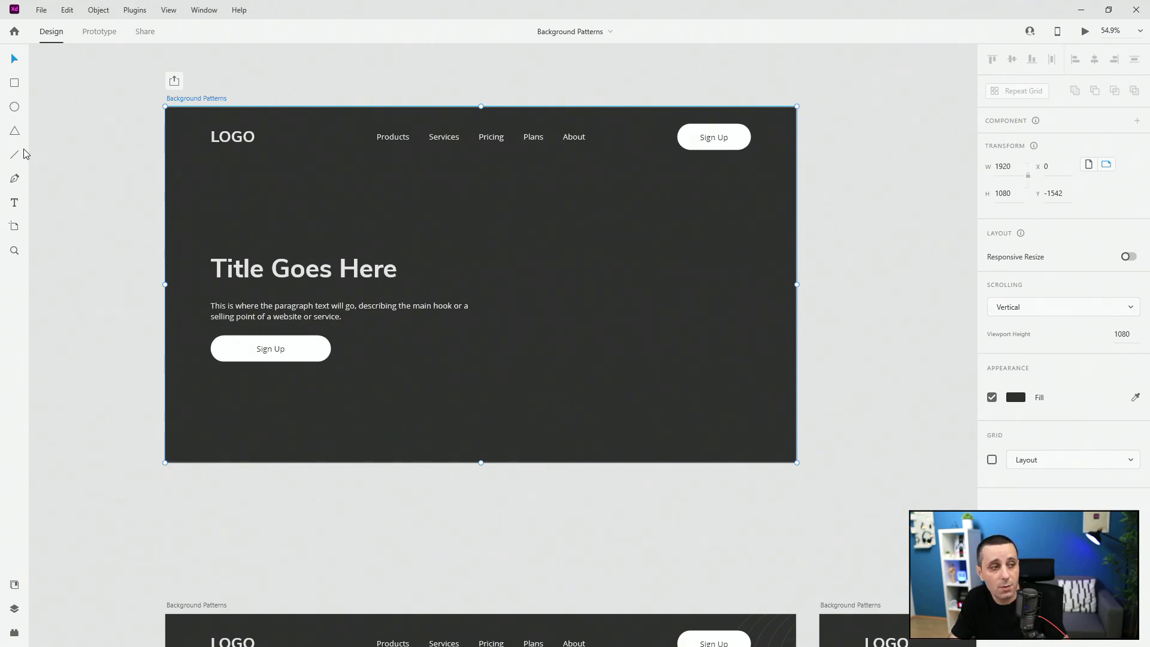
{"action": "left_click", "coordinate": [16, 179]}
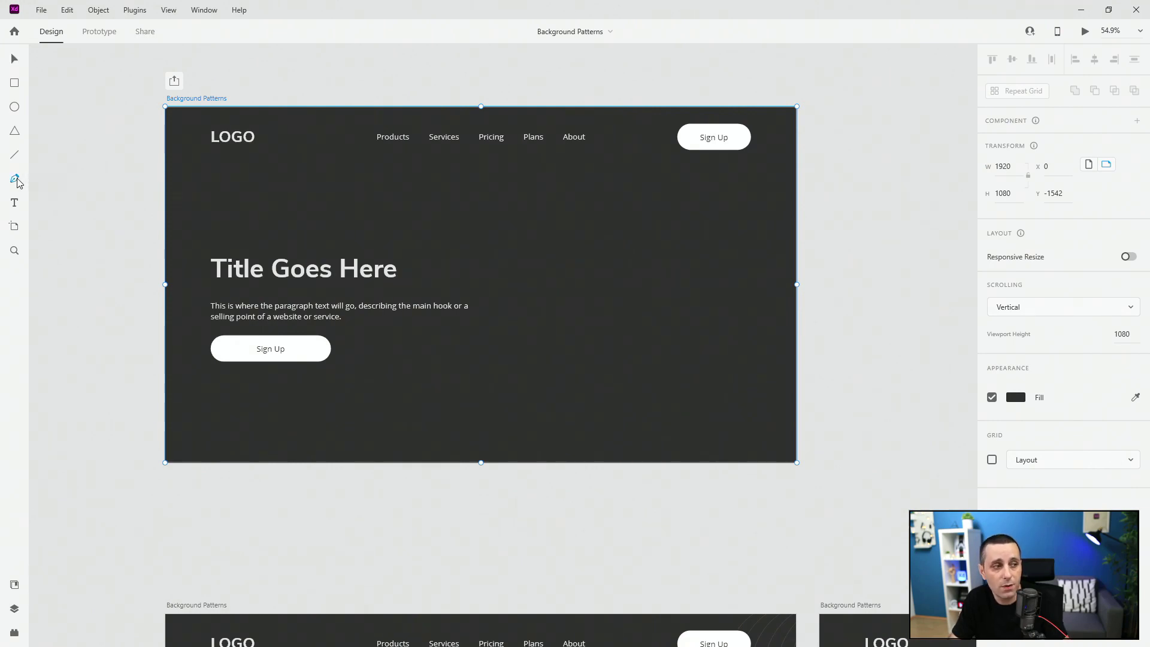
{"action": "left_click", "coordinate": [394, 462]}
{"action": "left_click_drag", "start_coordinate": [473, 369], "coordinate": [554, 353]}
{"action": "left_click_drag", "start_coordinate": [566, 298], "coordinate": [740, 148]}
{"action": "left_click_drag", "start_coordinate": [809, 101], "coordinate": [920, 105]}
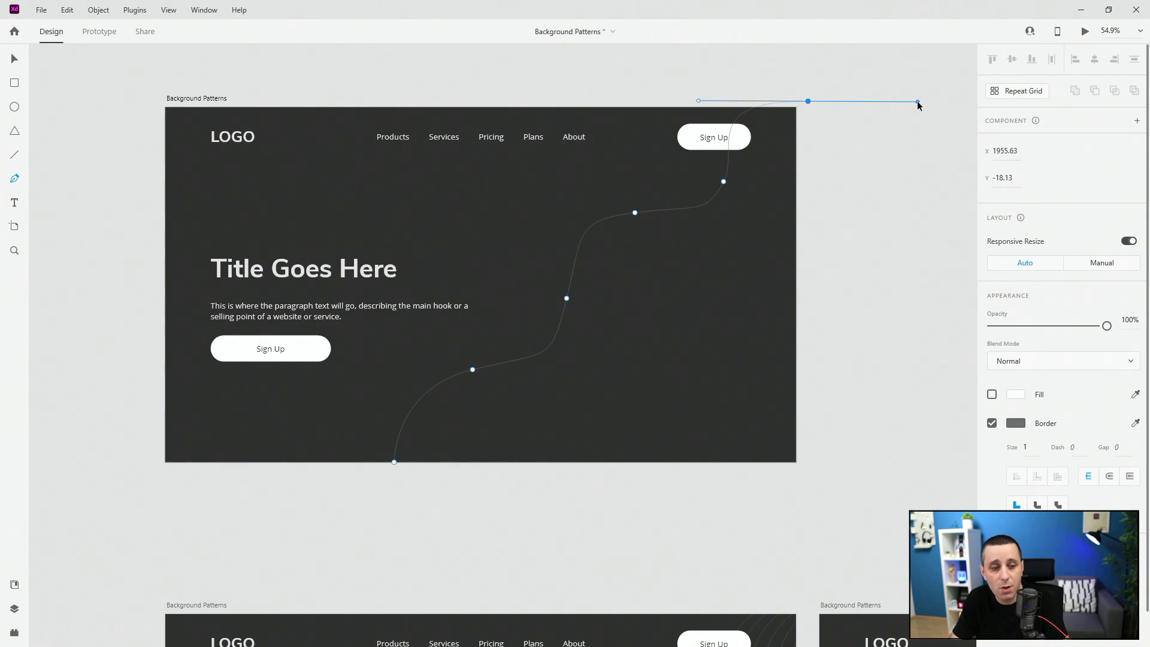
{"action": "key", "text": "Escape"}
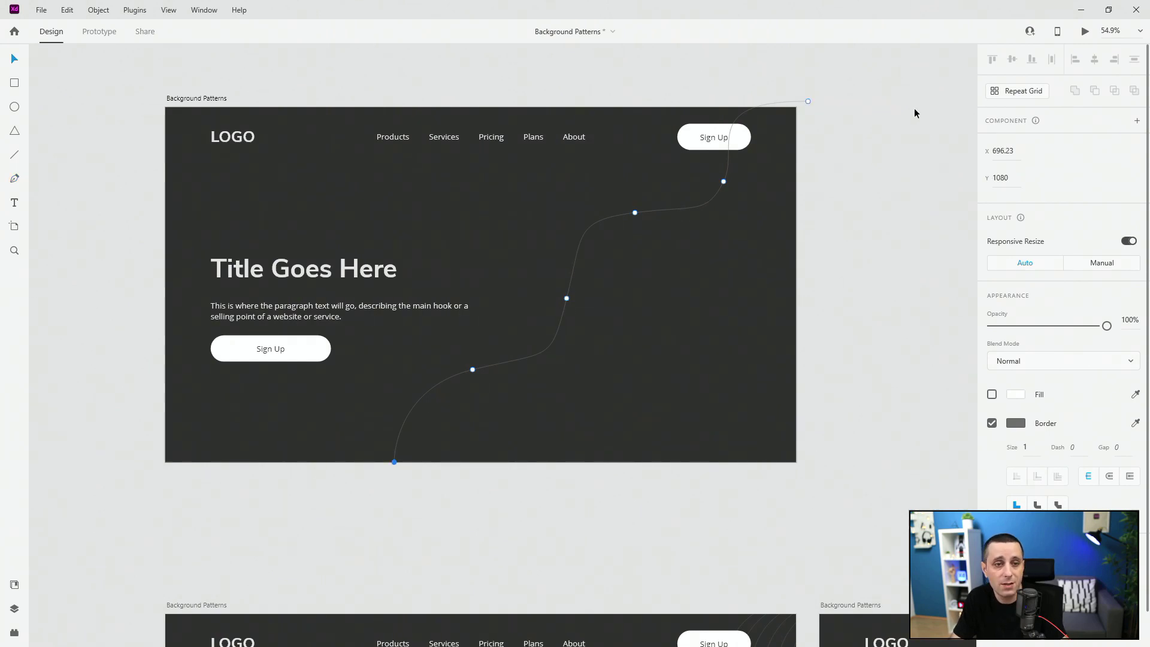
Step: Give the curve's border round caps and the white colour sampled from the fill swatch
{"action": "left_click", "coordinate": [1109, 477]}
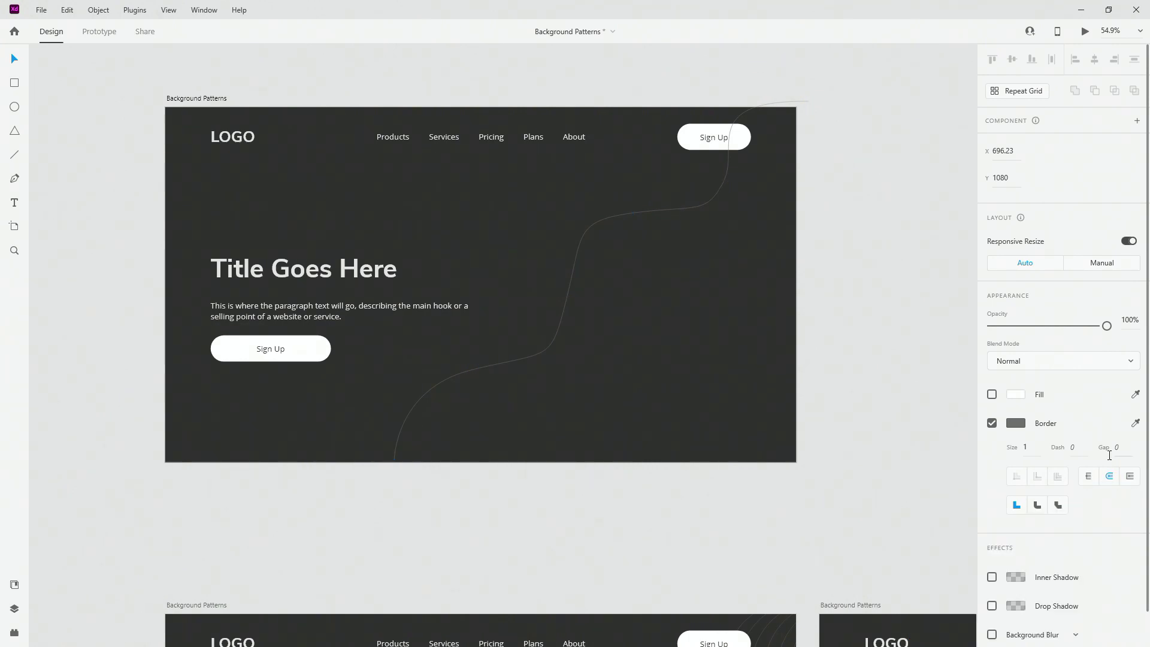
{"action": "left_click", "coordinate": [1136, 424]}
{"action": "left_click", "coordinate": [1016, 395]}
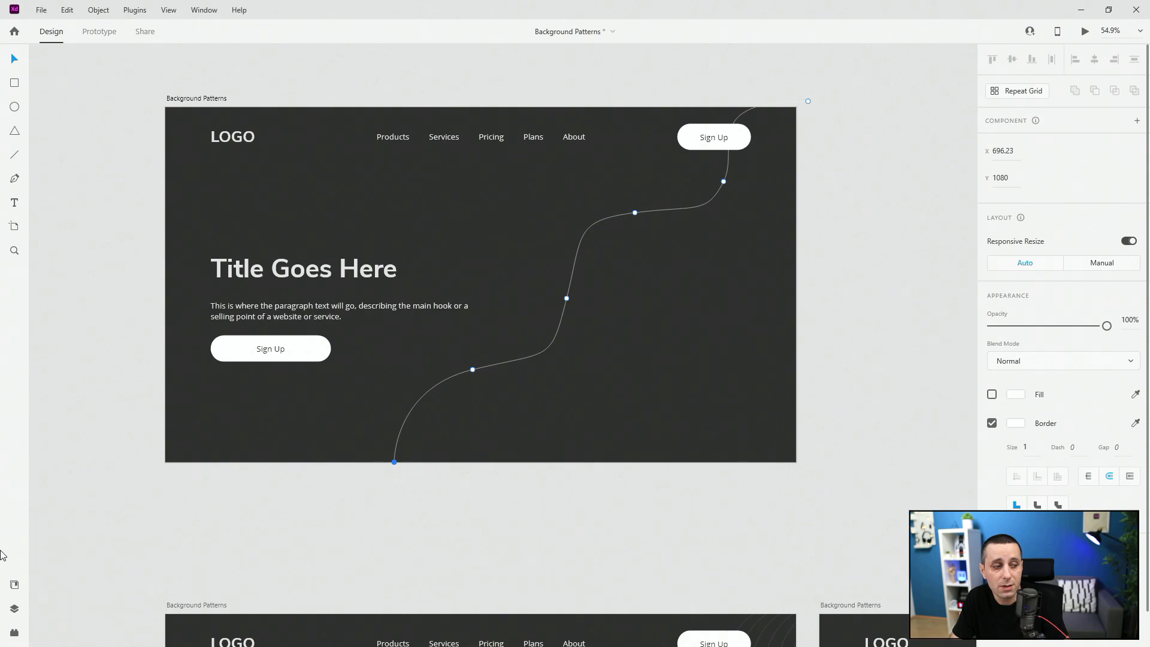
{"action": "left_click", "coordinate": [13, 585]}
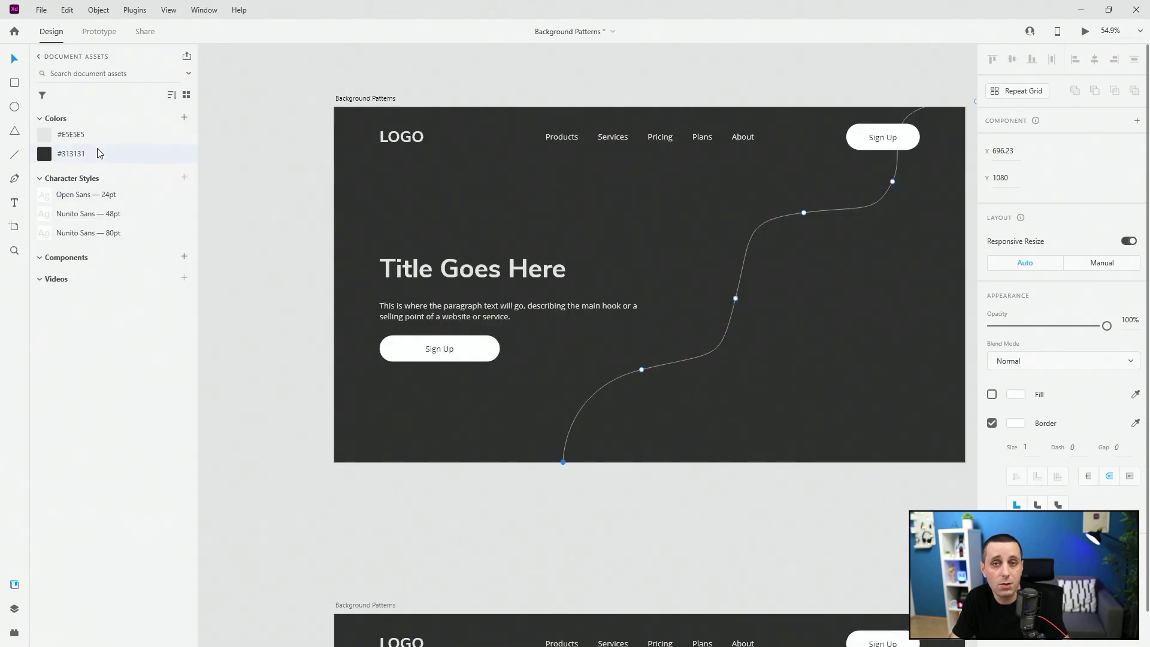
{"action": "left_click", "coordinate": [14, 609]}
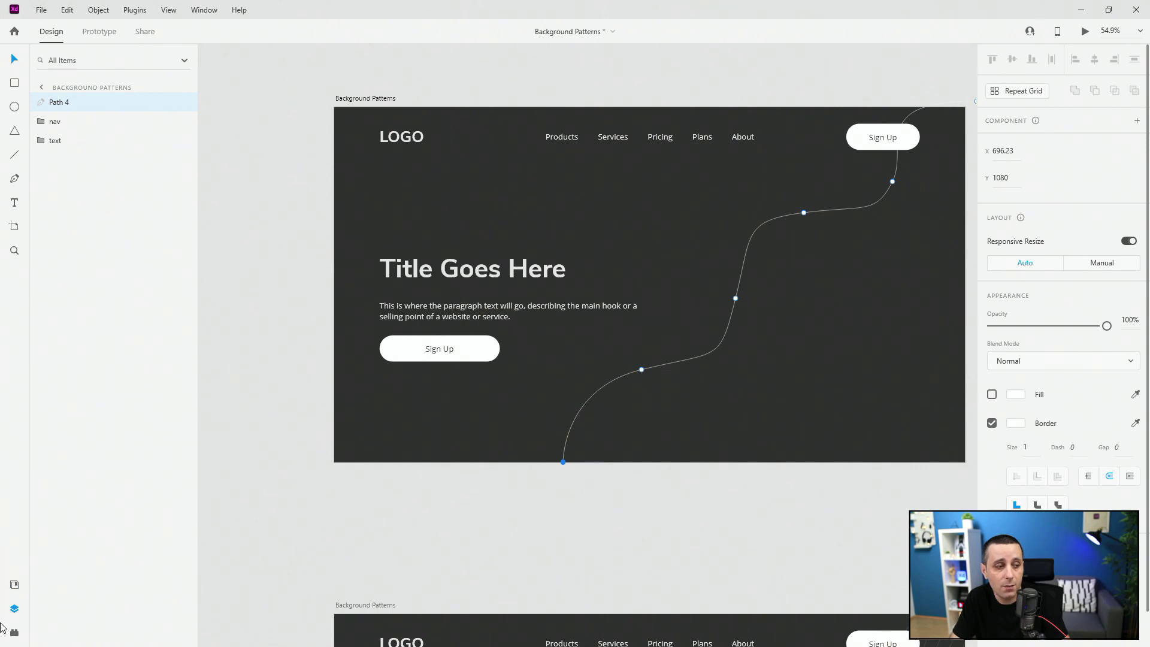
{"action": "left_click", "coordinate": [17, 609]}
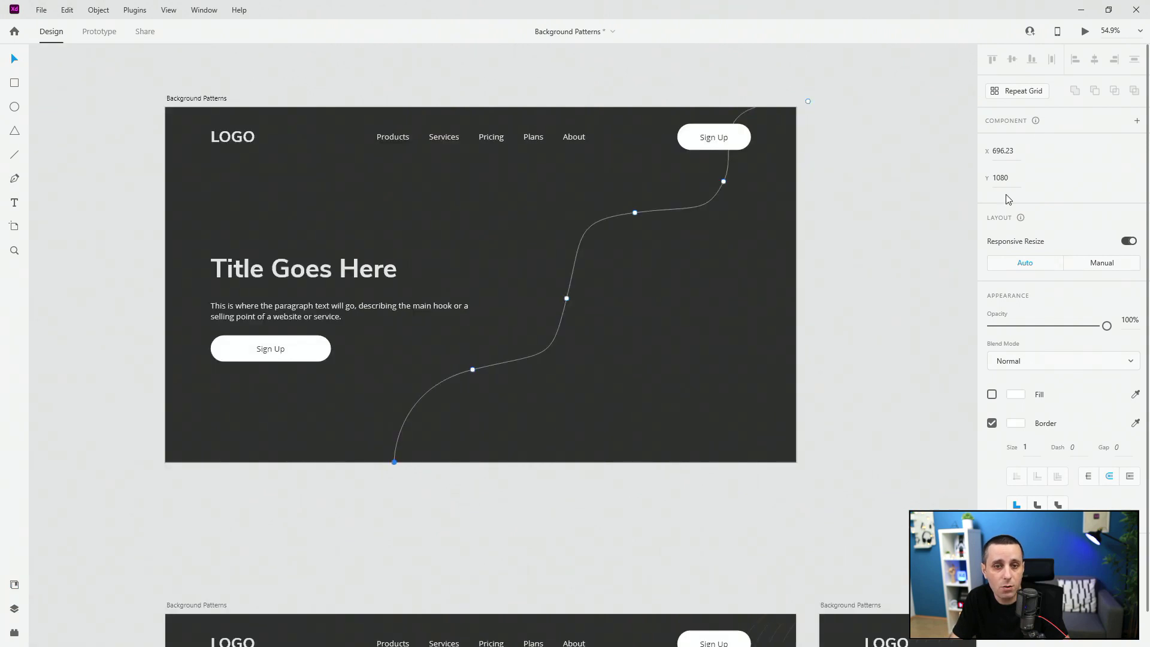
Step: Turn the curve into a Repeat Grid and extend it horizontally to about 2372 wide
{"action": "left_click", "coordinate": [1029, 91]}
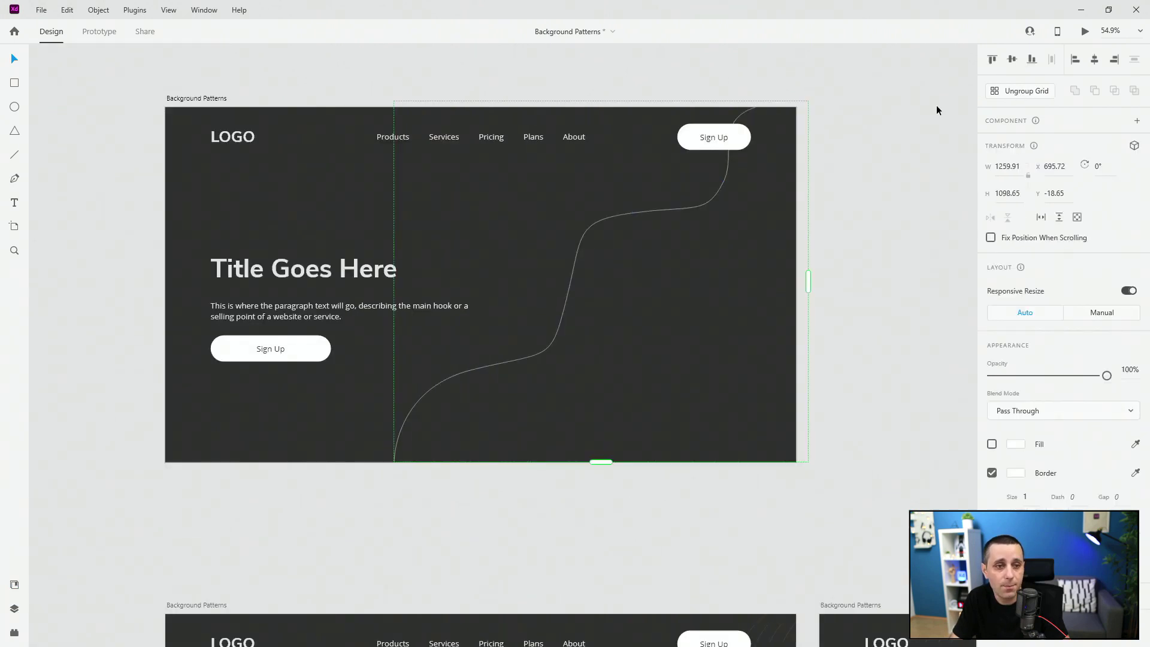
{"action": "scroll", "coordinate": [706, 264], "scroll_direction": "down", "scroll_amount": 3}
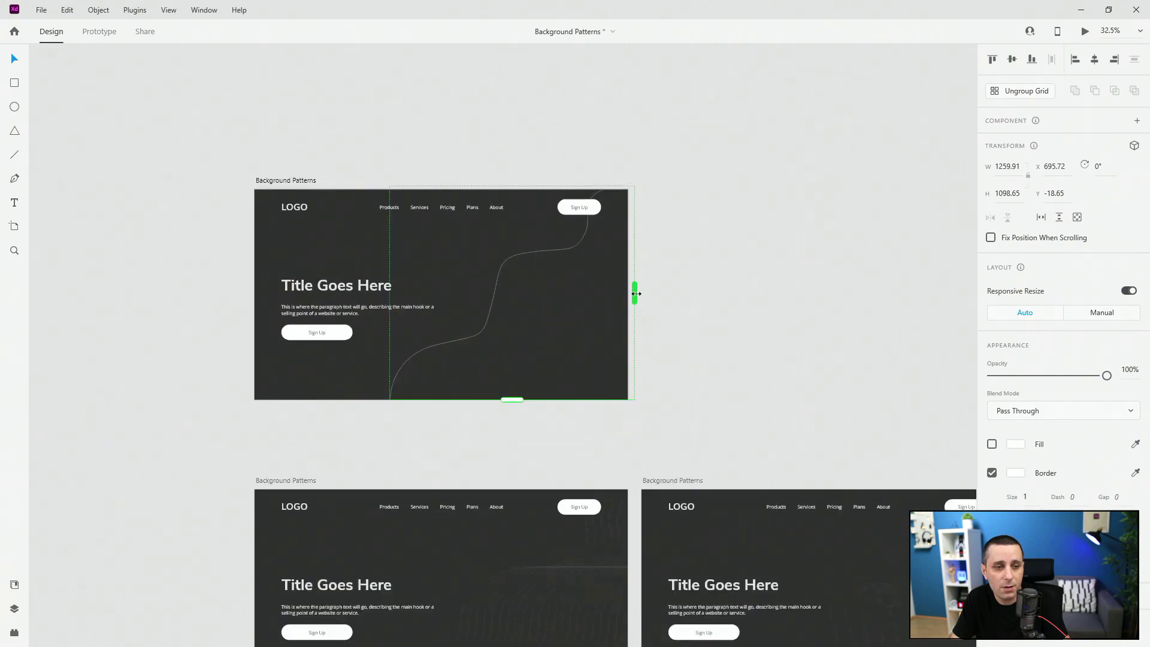
{"action": "left_click_drag", "start_coordinate": [653, 294], "coordinate": [850, 292]}
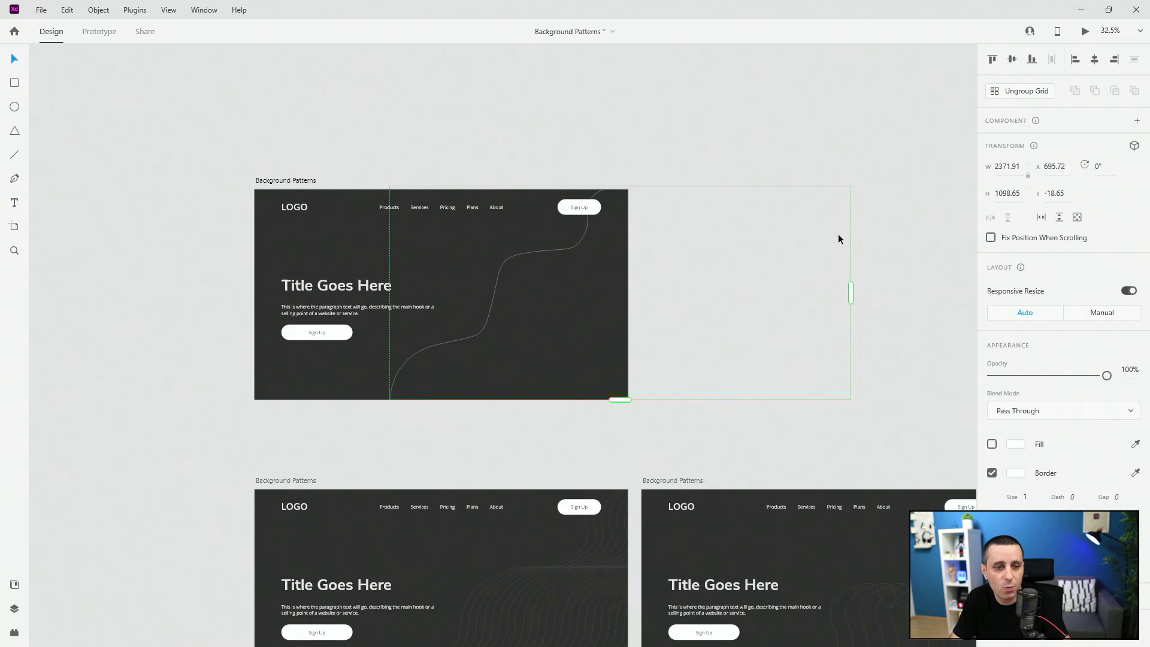
{"action": "scroll", "coordinate": [824, 250], "scroll_direction": "up", "scroll_amount": 6}
{"action": "scroll", "coordinate": [808, 272], "scroll_direction": "down", "scroll_amount": 7}
Step: Reduce the Repeat Grid's horizontal spacing to about -1169 so the curve copies sit close together
{"action": "mouse_move", "coordinate": [668, 290]}
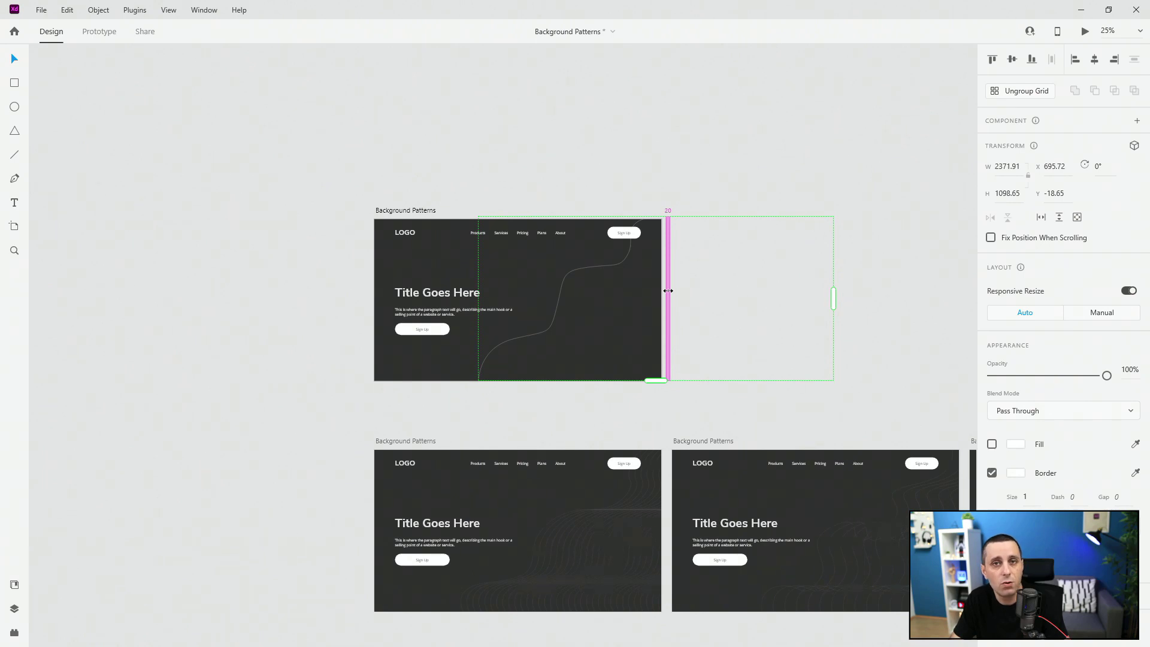
{"action": "left_click_drag", "start_coordinate": [668, 291], "coordinate": [512, 295]}
{"action": "scroll", "coordinate": [502, 286], "scroll_direction": "up", "scroll_amount": 2}
{"action": "scroll", "coordinate": [503, 288], "scroll_direction": "up", "scroll_amount": 2}
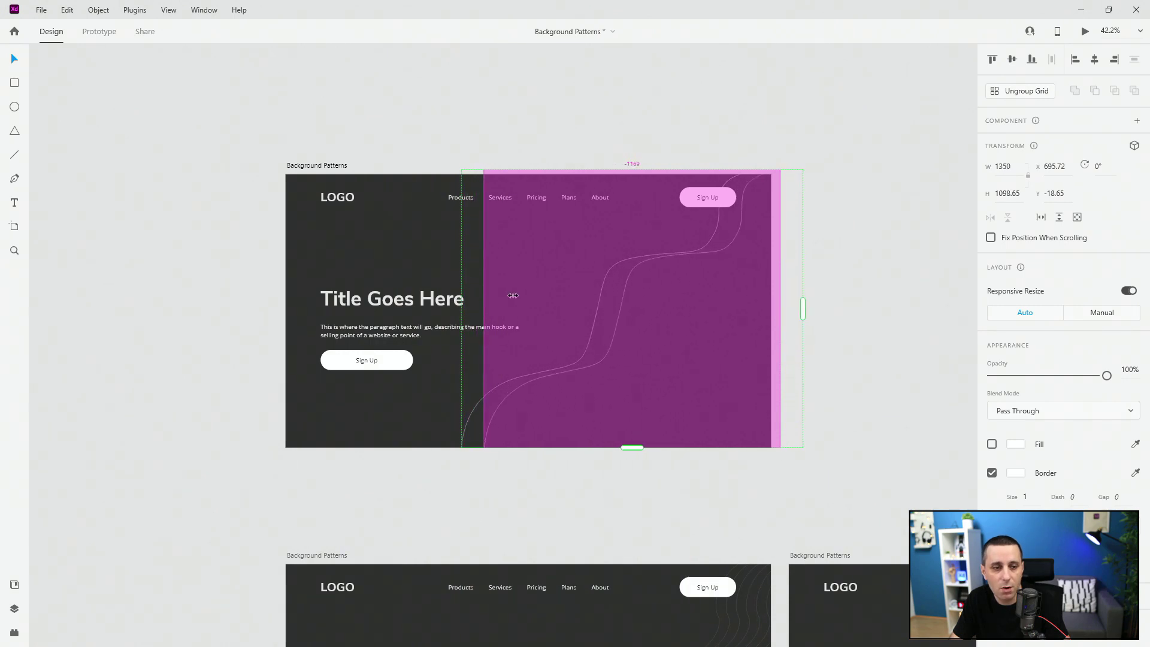
{"action": "scroll", "coordinate": [512, 295], "scroll_direction": "down", "scroll_amount": 1}
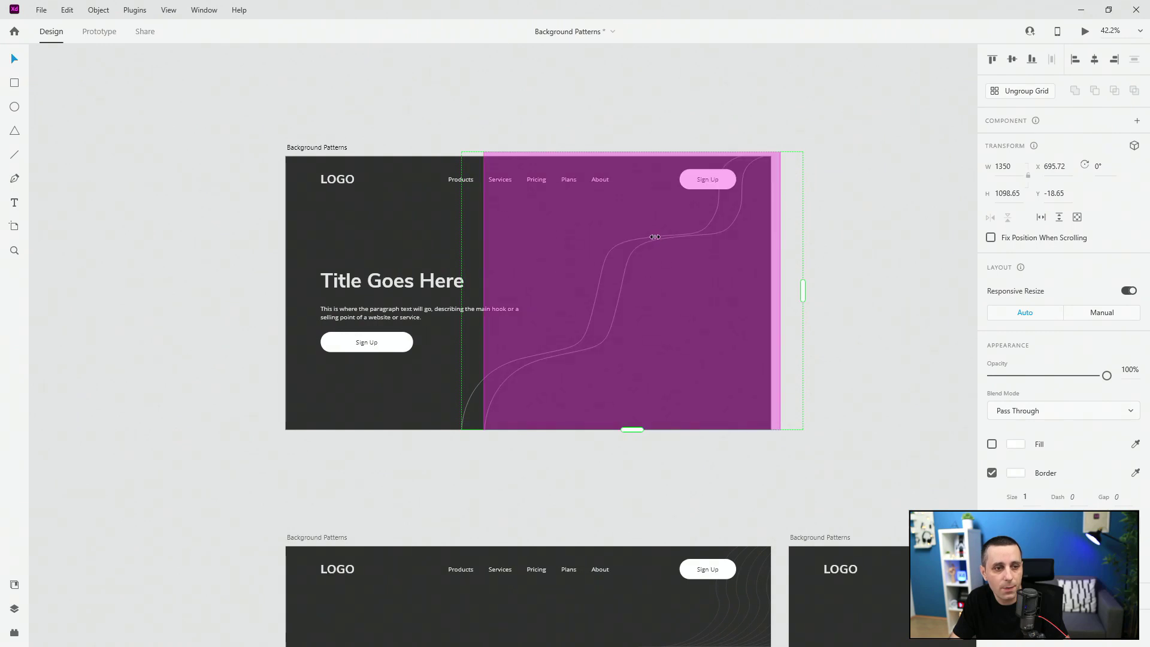
Step: Move the Repeat Grid layer below the nav and text groups, rename it "pattern" and expand it
{"action": "left_click", "coordinate": [16, 608]}
{"action": "left_click_drag", "start_coordinate": [82, 107], "coordinate": [66, 147]}
{"action": "double_click", "coordinate": [66, 141]}
{"action": "type", "text": "pattern"}
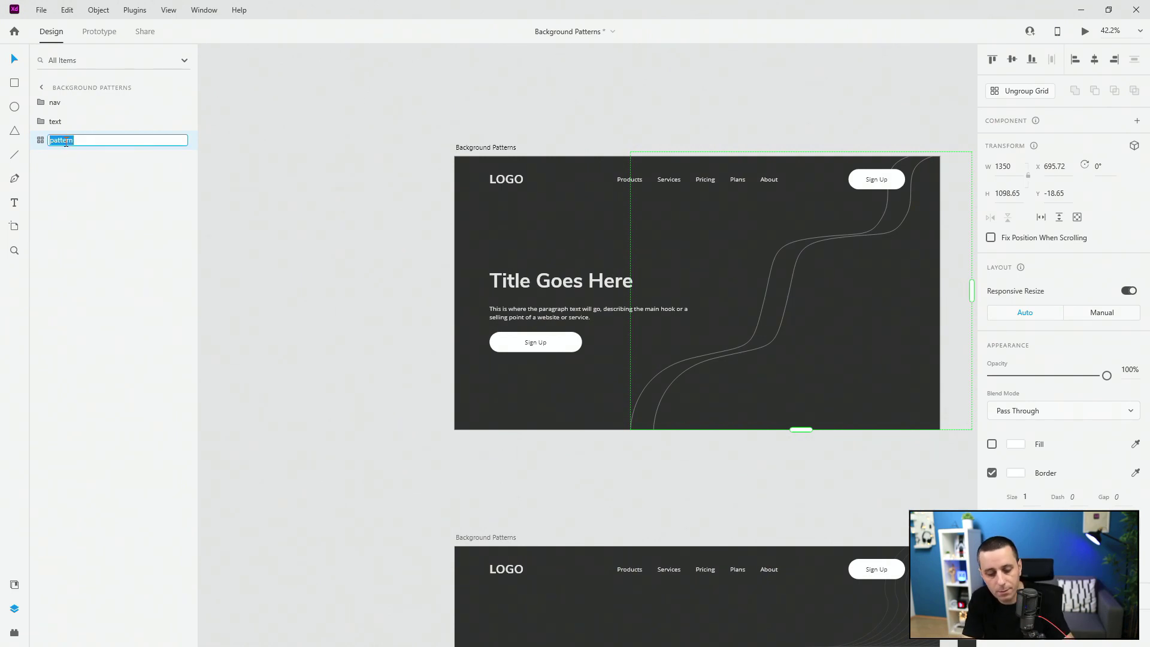
{"action": "key", "text": "Return"}
{"action": "left_click", "coordinate": [39, 141]}
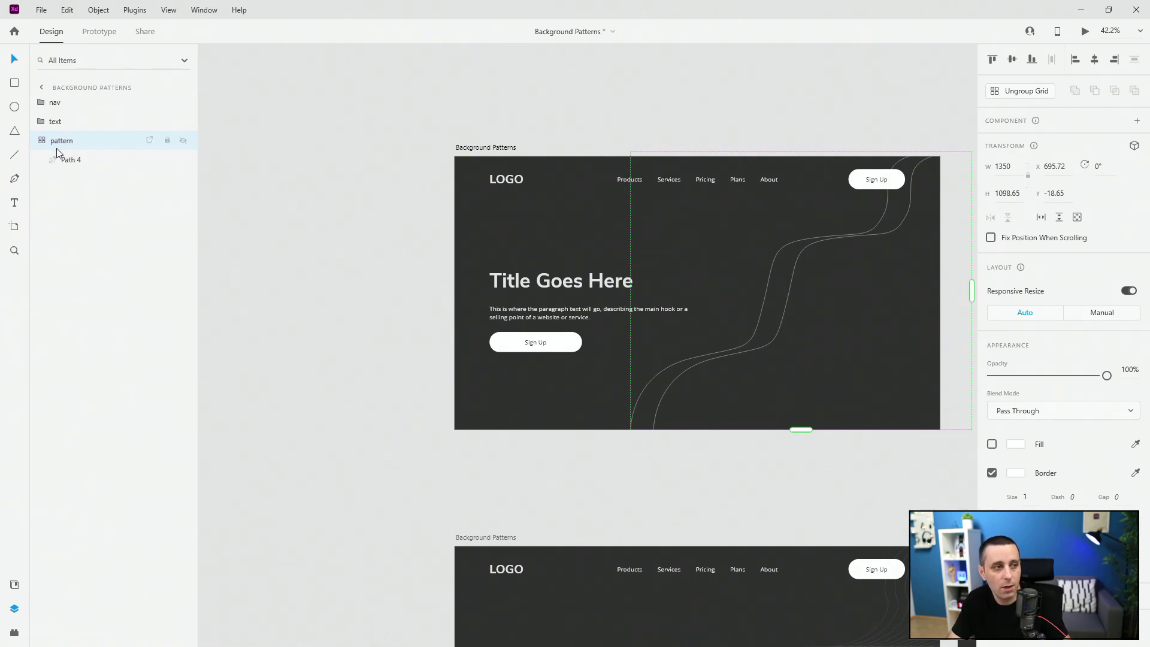
Step: Open the curve inside the pattern Repeat Grid for point editing, shift its middle anchor outward and swing its handle to make a strong S-bend
{"action": "left_click", "coordinate": [71, 159]}
{"action": "scroll", "coordinate": [827, 280], "scroll_direction": "up", "scroll_amount": 3}
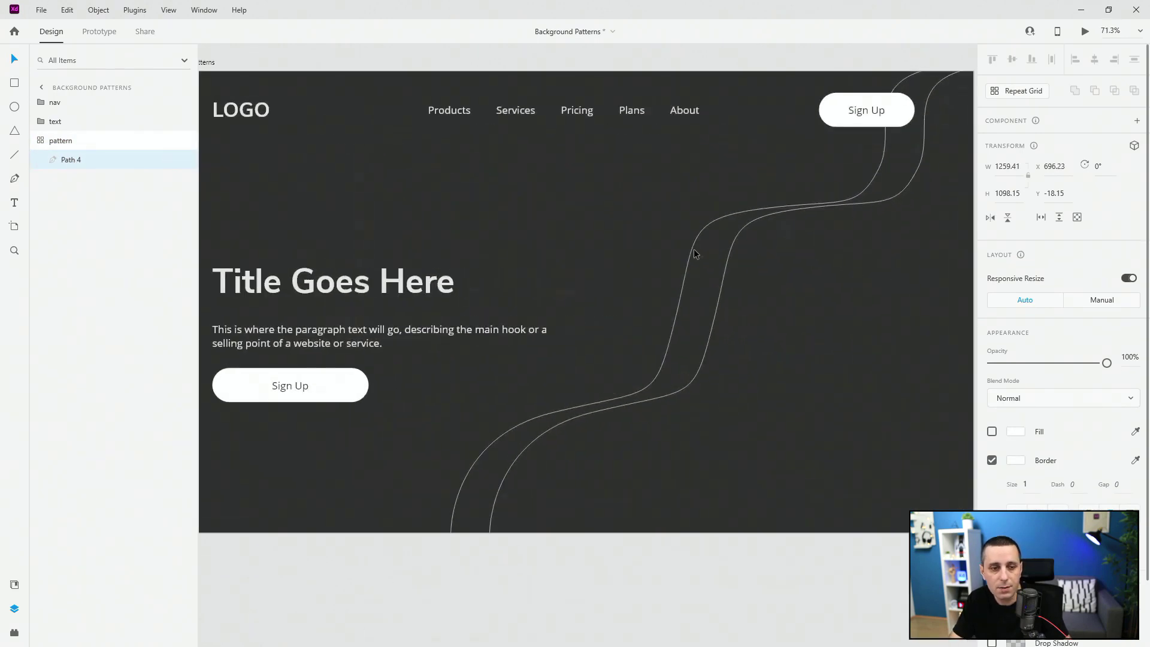
{"action": "left_click", "coordinate": [729, 274]}
{"action": "left_click", "coordinate": [724, 274]}
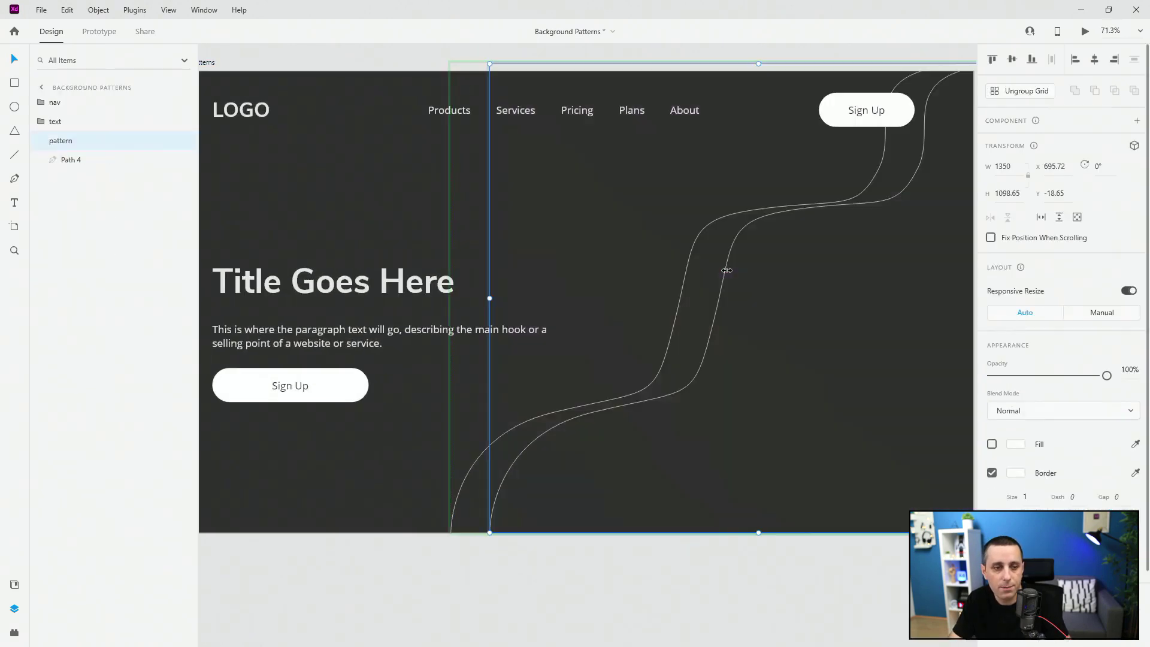
{"action": "double_click", "coordinate": [726, 274]}
{"action": "left_click_drag", "start_coordinate": [715, 321], "coordinate": [734, 333]}
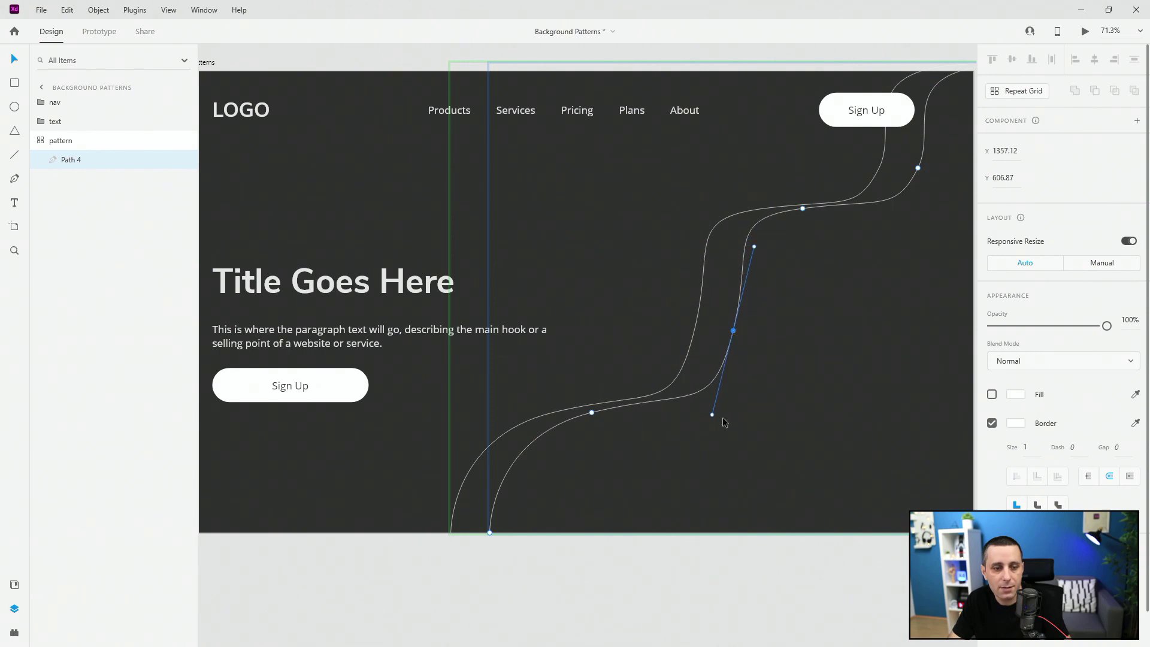
{"action": "left_click_drag", "start_coordinate": [712, 415], "coordinate": [597, 240]}
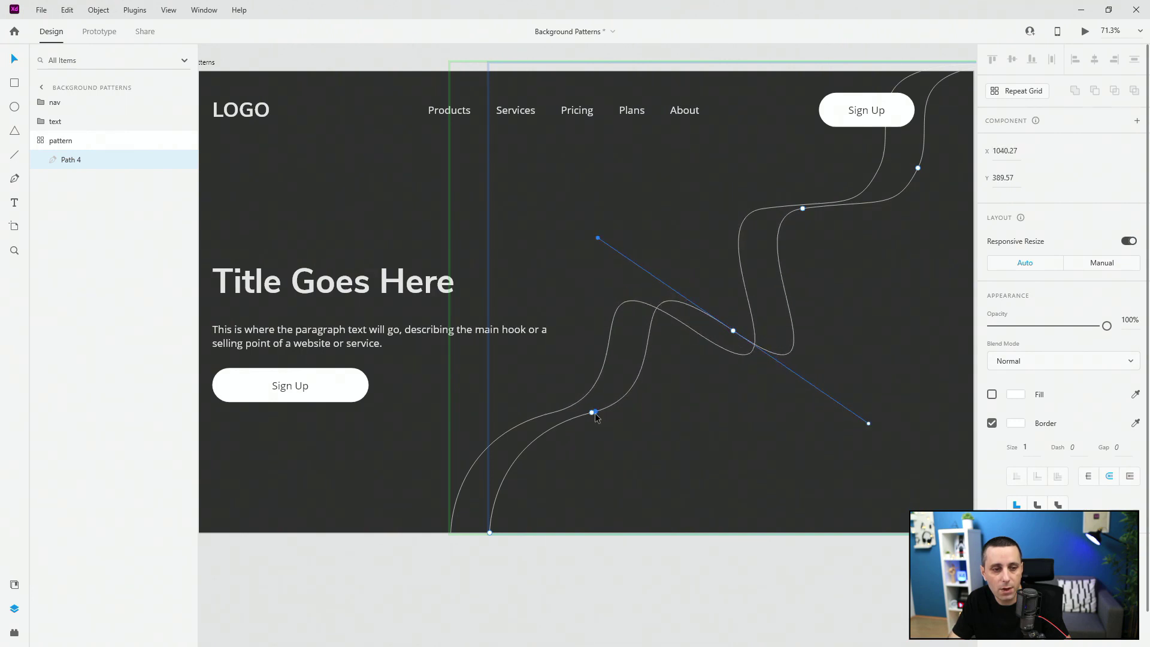
Step: Reshape the curve's lower bend by repositioning the lower anchor and turning its handles to a steep angle
{"action": "mouse_move", "coordinate": [592, 414]}
{"action": "left_mouse_down"}
{"action": "mouse_move", "coordinate": [552, 403]}
{"action": "mouse_move", "coordinate": [589, 414]}
{"action": "left_mouse_up"}
{"action": "left_click_drag", "start_coordinate": [486, 436], "coordinate": [631, 429]}
{"action": "left_click_drag", "start_coordinate": [623, 443], "coordinate": [596, 479]}
{"action": "left_click_drag", "start_coordinate": [588, 413], "coordinate": [622, 419]}
Step: Raise the curve's upper anchor slightly and tilt its handle to form a gentle wave below the nav
{"action": "left_click_drag", "start_coordinate": [803, 209], "coordinate": [799, 189]}
{"action": "left_click_drag", "start_coordinate": [878, 178], "coordinate": [902, 212]}
{"action": "left_click_drag", "start_coordinate": [889, 257], "coordinate": [755, 303]}
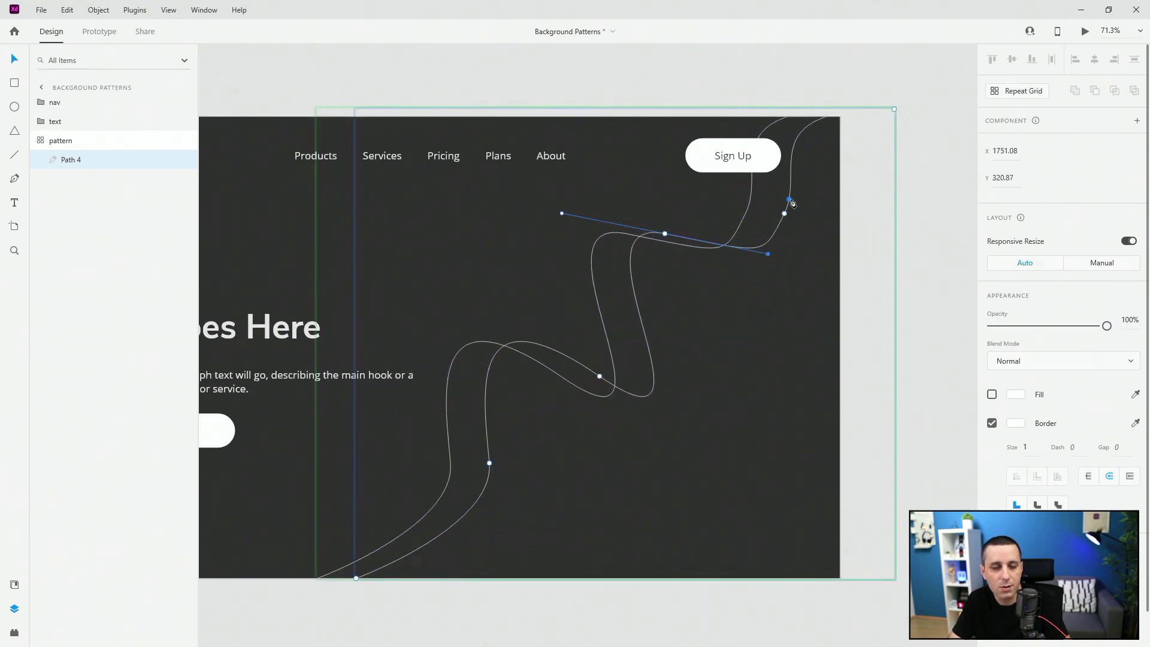
Step: Shift the anchor near the nav's Sign Up button inward, extend the curve's end point beyond the artboard corner and bend its last segment
{"action": "left_click", "coordinate": [785, 214]}
{"action": "left_click_drag", "start_coordinate": [785, 213], "coordinate": [773, 198]}
{"action": "left_click_drag", "start_coordinate": [893, 110], "coordinate": [918, 91]}
{"action": "left_click_drag", "start_coordinate": [776, 91], "coordinate": [840, 355]}
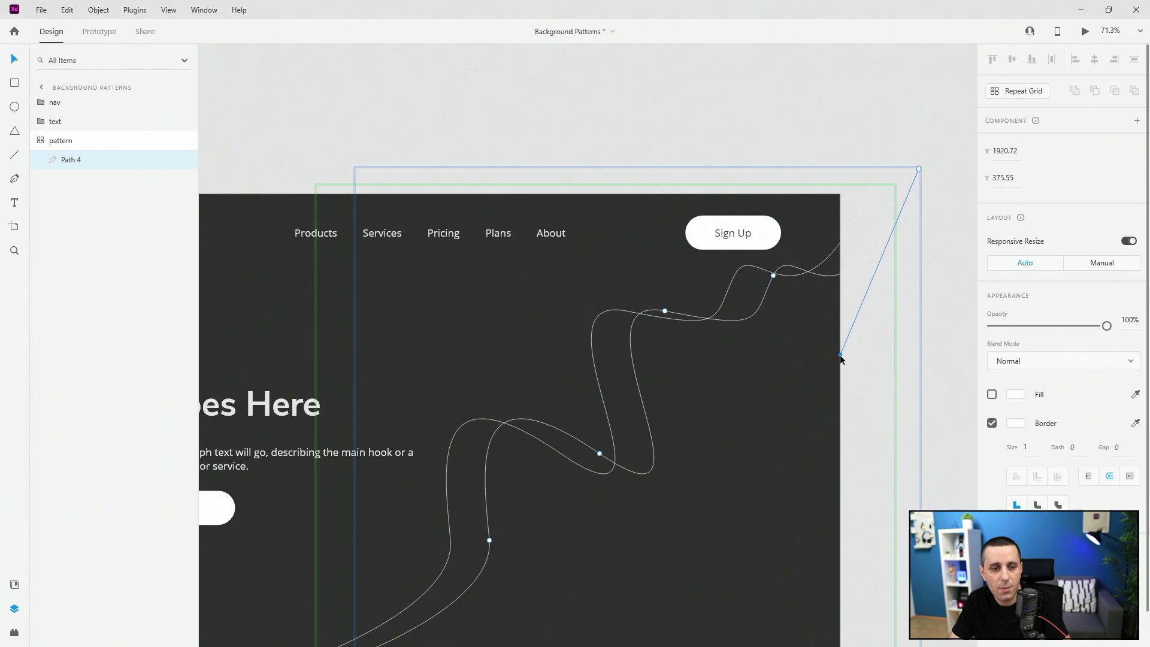
{"action": "left_click", "coordinate": [773, 276]}
{"action": "key", "text": "Escape"}
{"action": "scroll", "coordinate": [707, 248], "scroll_direction": "down", "scroll_amount": 4}
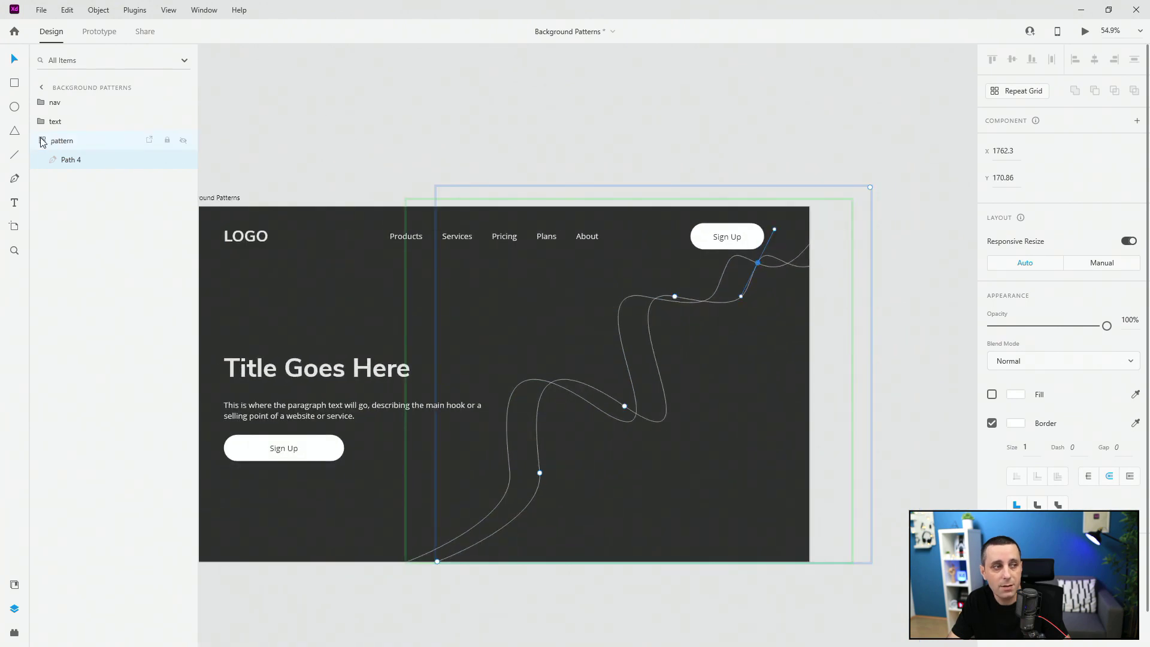
Step: Collapse the pattern layer and extend the Repeat Grid to about 1479 wide so more curve copies fill the hero
{"action": "left_click", "coordinate": [41, 141]}
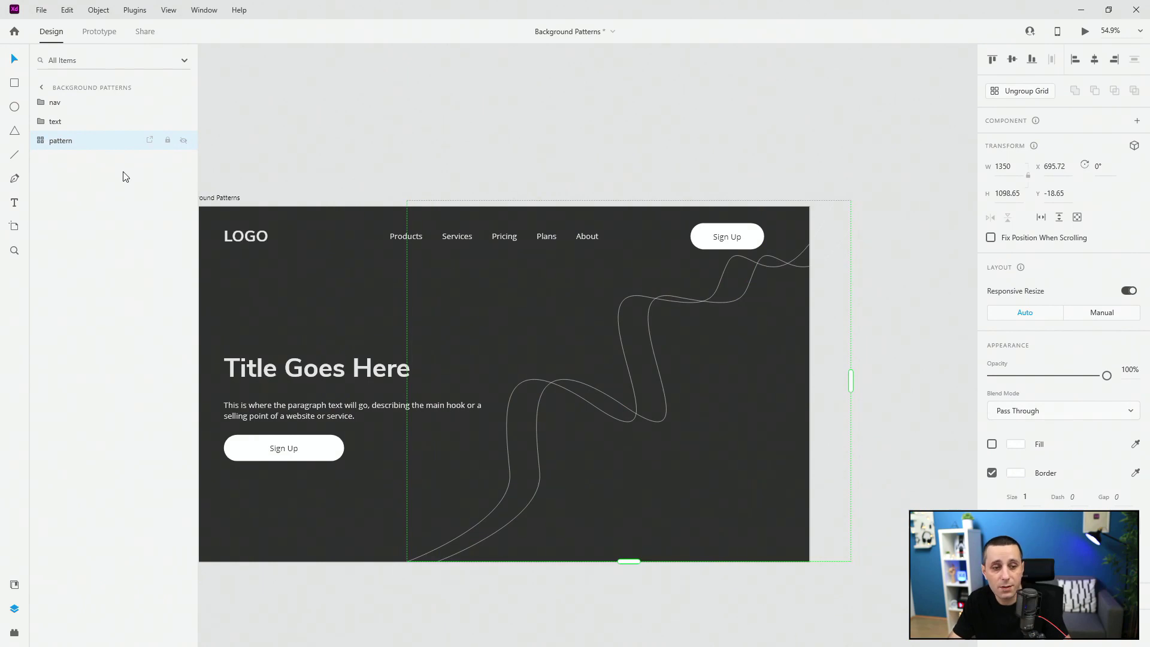
{"action": "scroll", "coordinate": [281, 312], "scroll_direction": "down", "scroll_amount": 3}
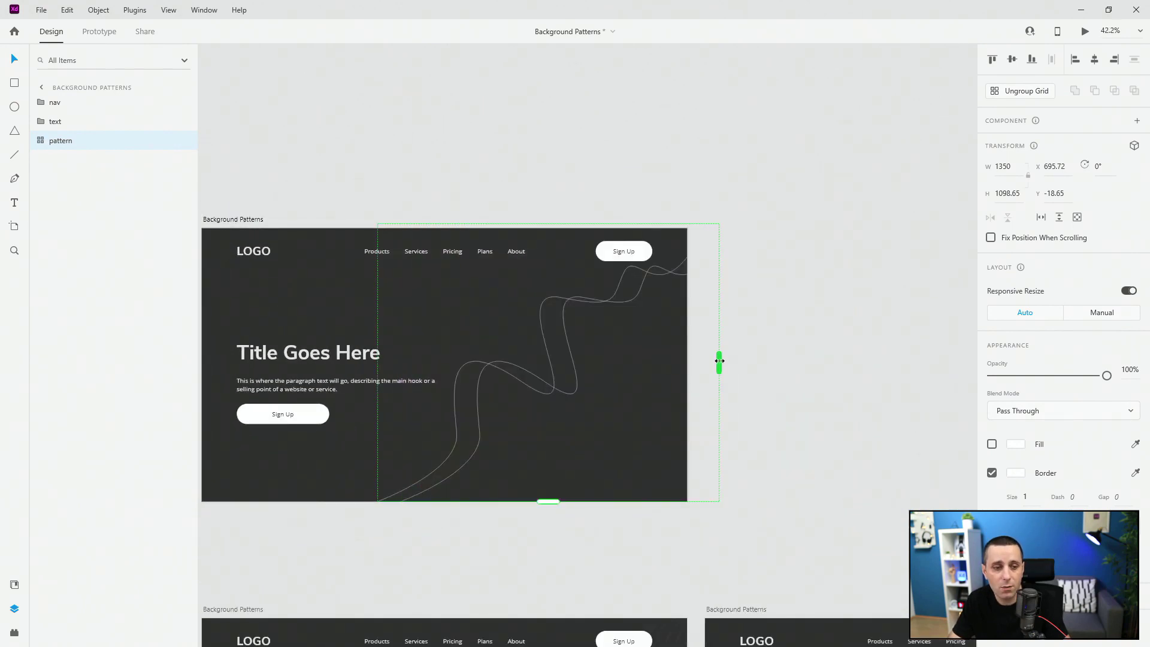
{"action": "left_click_drag", "start_coordinate": [719, 361], "coordinate": [751, 363]}
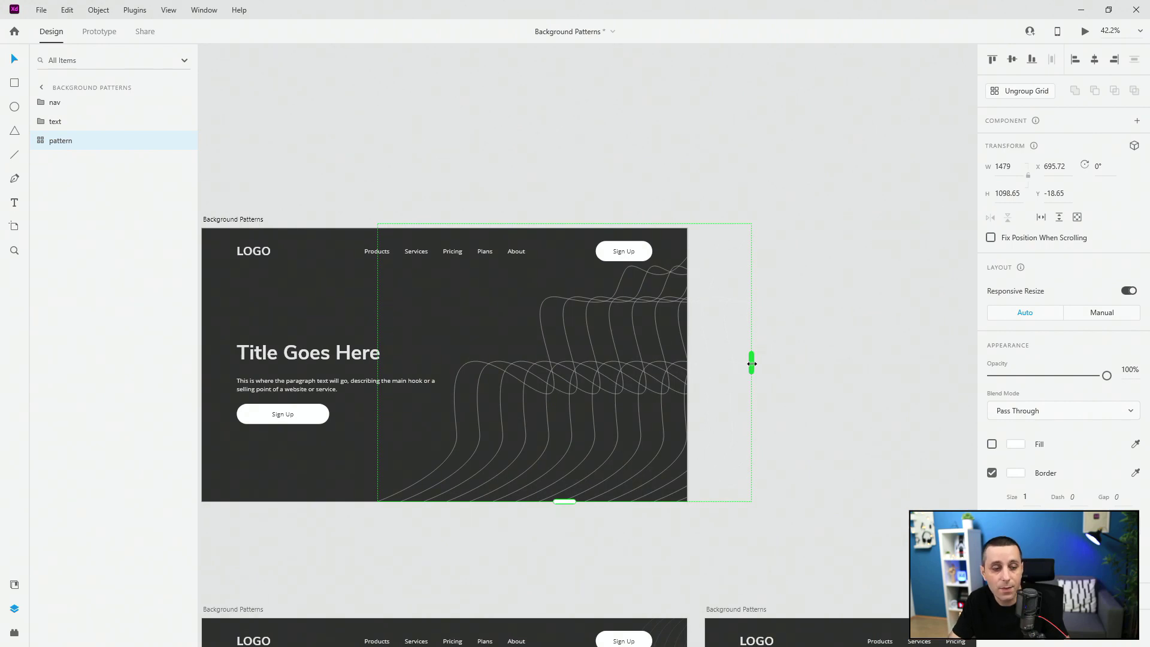
{"action": "mouse_move", "coordinate": [735, 260]}
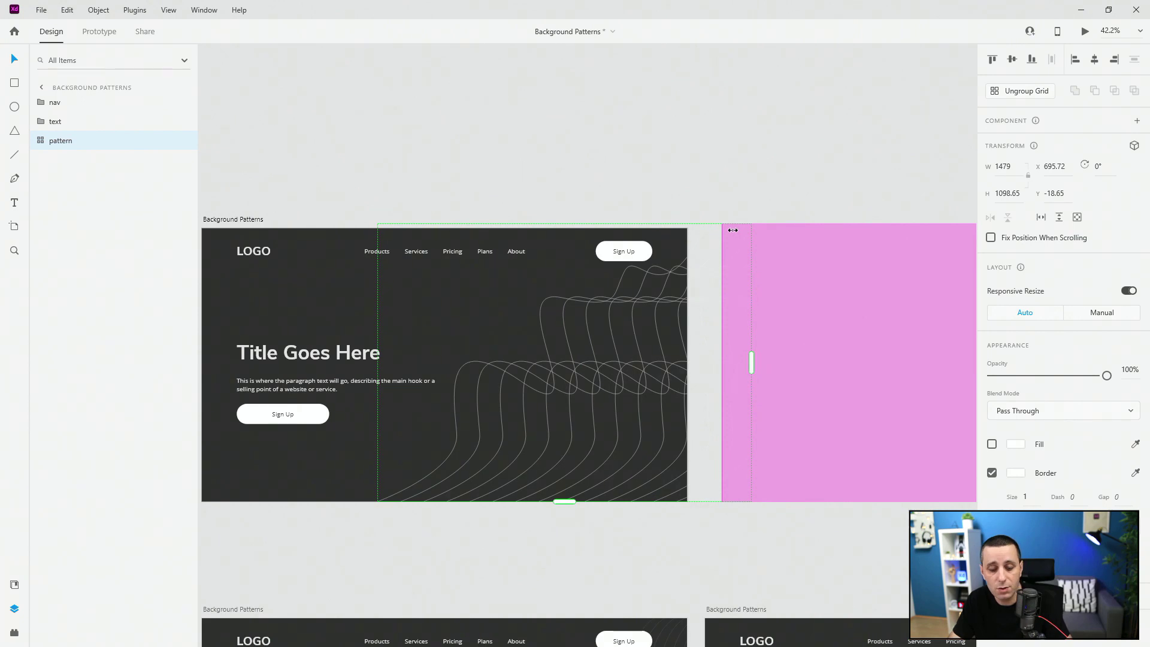
Step: Ungroup the Repeat Grid and rename the resulting group "pattern"
{"action": "key", "text": "ctrl+shift+g"}
{"action": "double_click", "coordinate": [62, 141]}
{"action": "type", "text": "pattern"}
{"action": "key", "text": "Return"}
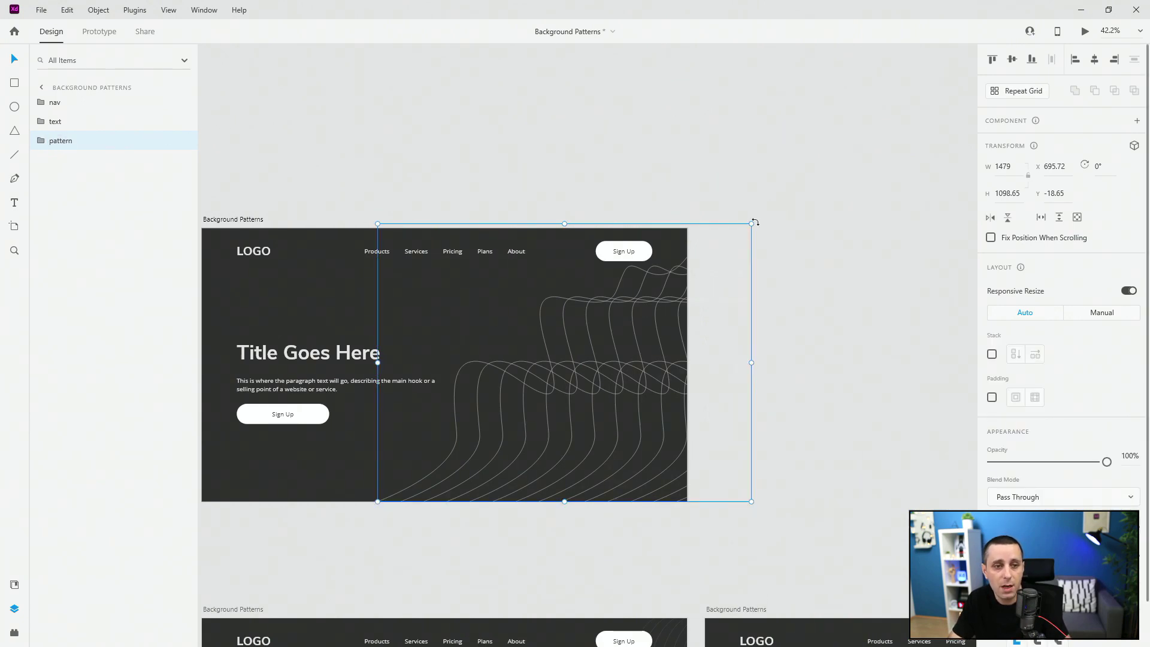
Step: Rotate the pattern group to -14°, centre it vertically on the artboard and stretch it to about 1930 wide
{"action": "left_click_drag", "start_coordinate": [754, 219], "coordinate": [704, 190]}
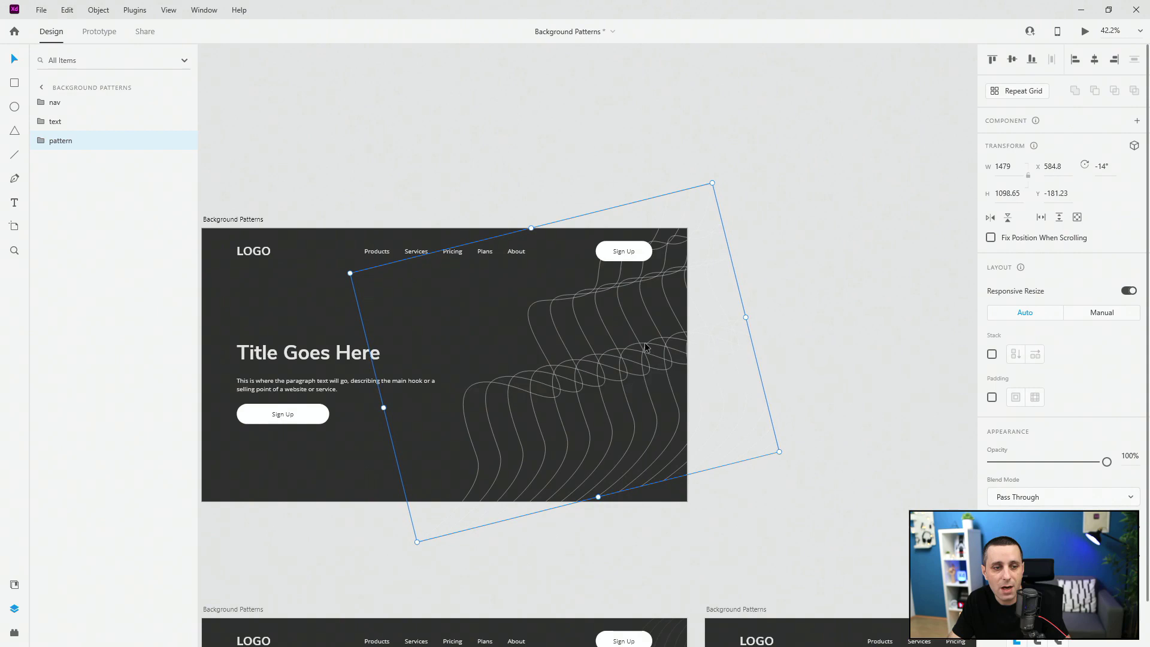
{"action": "left_click", "coordinate": [1012, 60]}
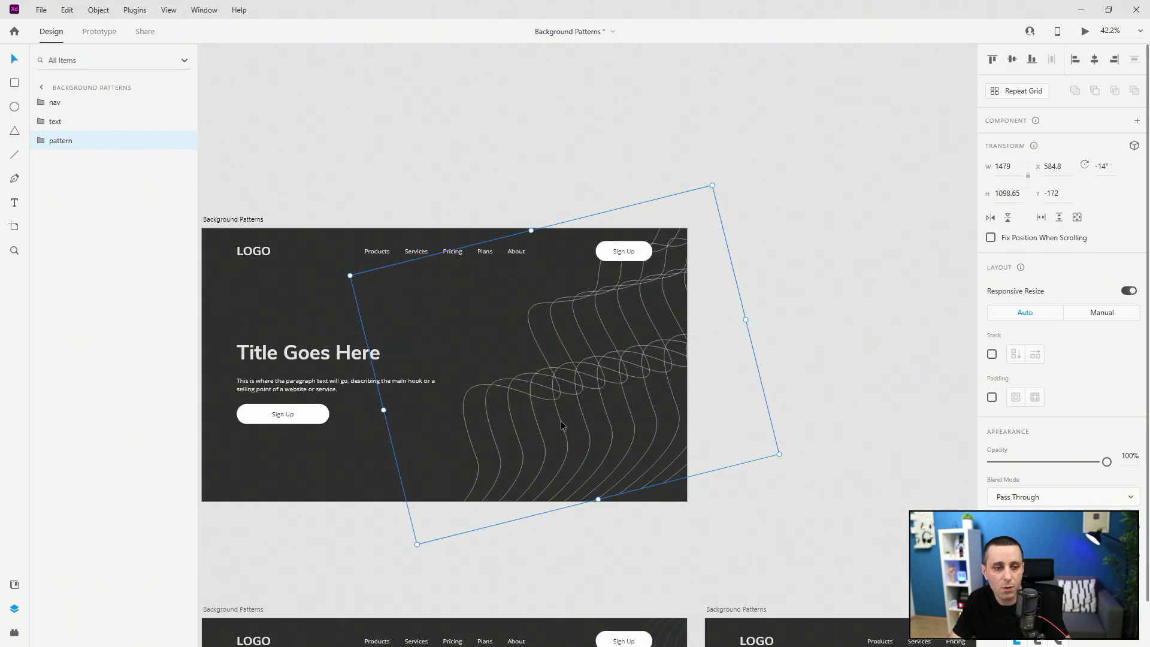
{"action": "left_click_drag", "start_coordinate": [599, 503], "coordinate": [640, 463]}
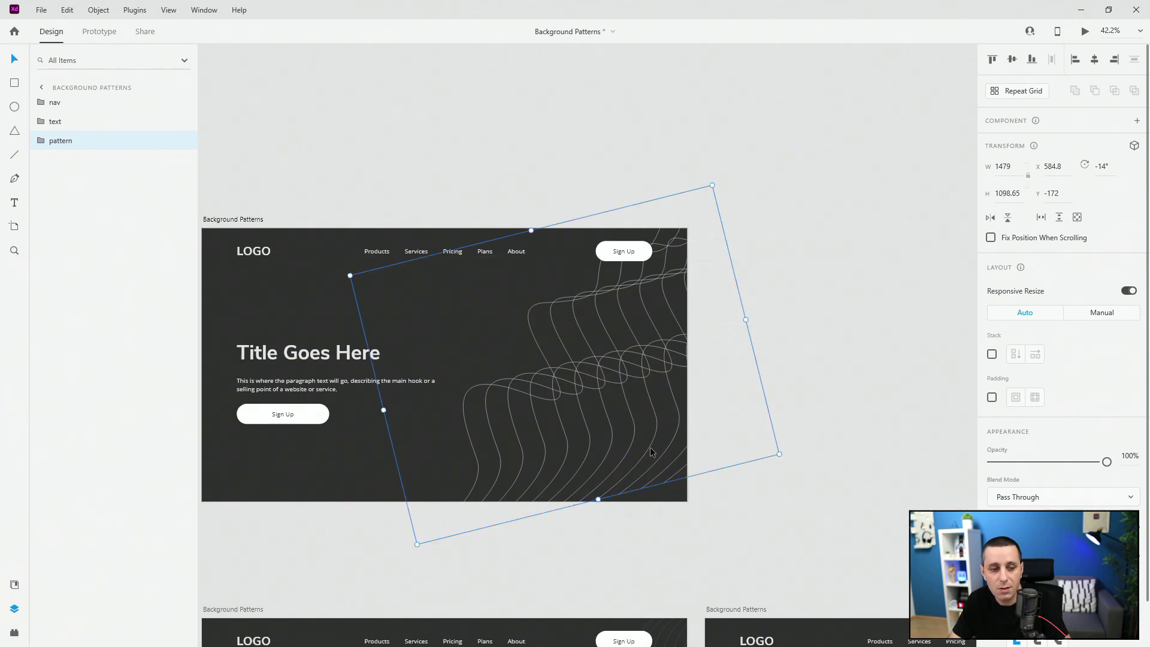
{"action": "left_click_drag", "start_coordinate": [746, 318], "coordinate": [785, 338]}
Step: Lower the pattern group's opacity to 20% and check the hero design in the preview
{"action": "key", "text": "2"}
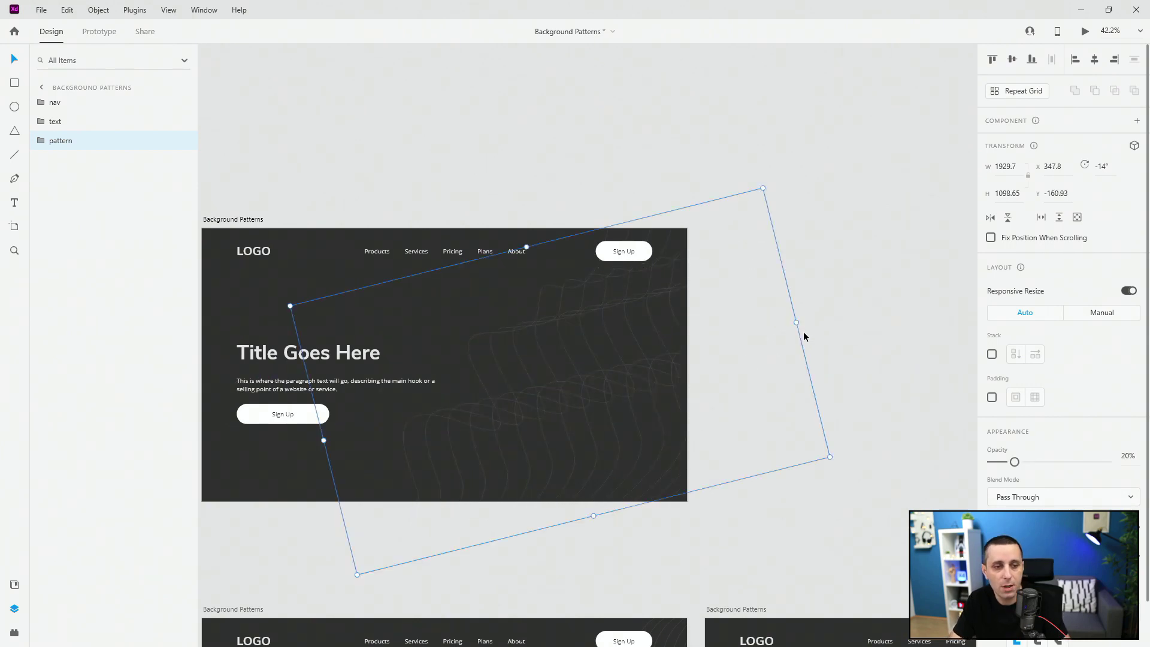
{"action": "key", "text": "ctrl+Return"}
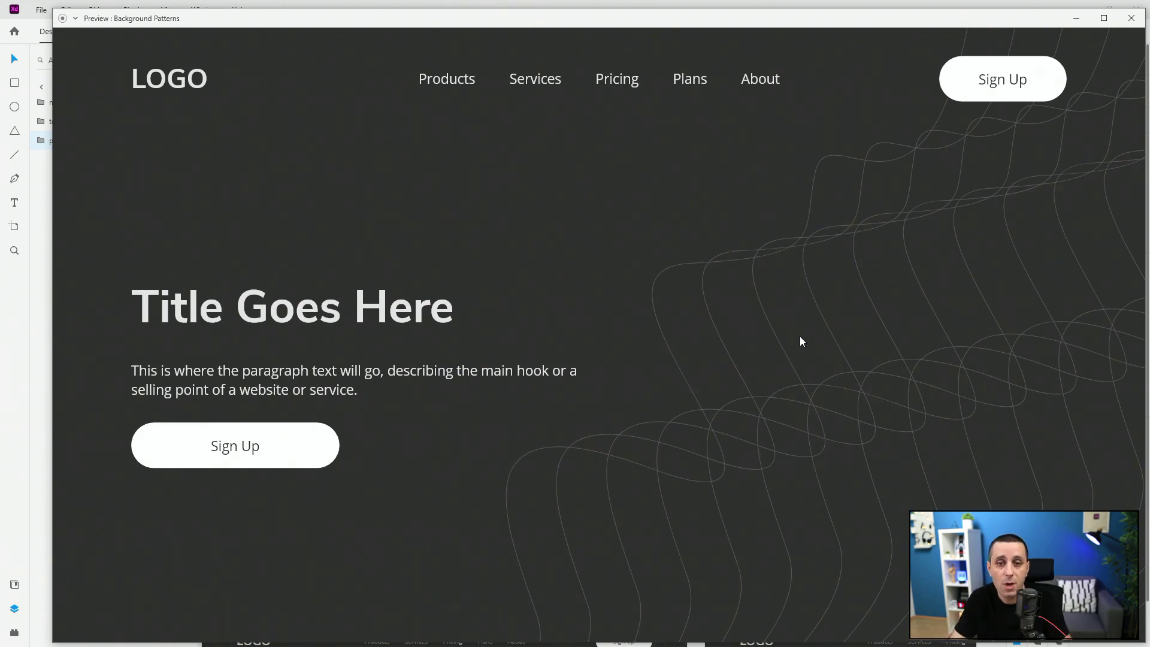
{"action": "left_click", "coordinate": [1131, 18]}
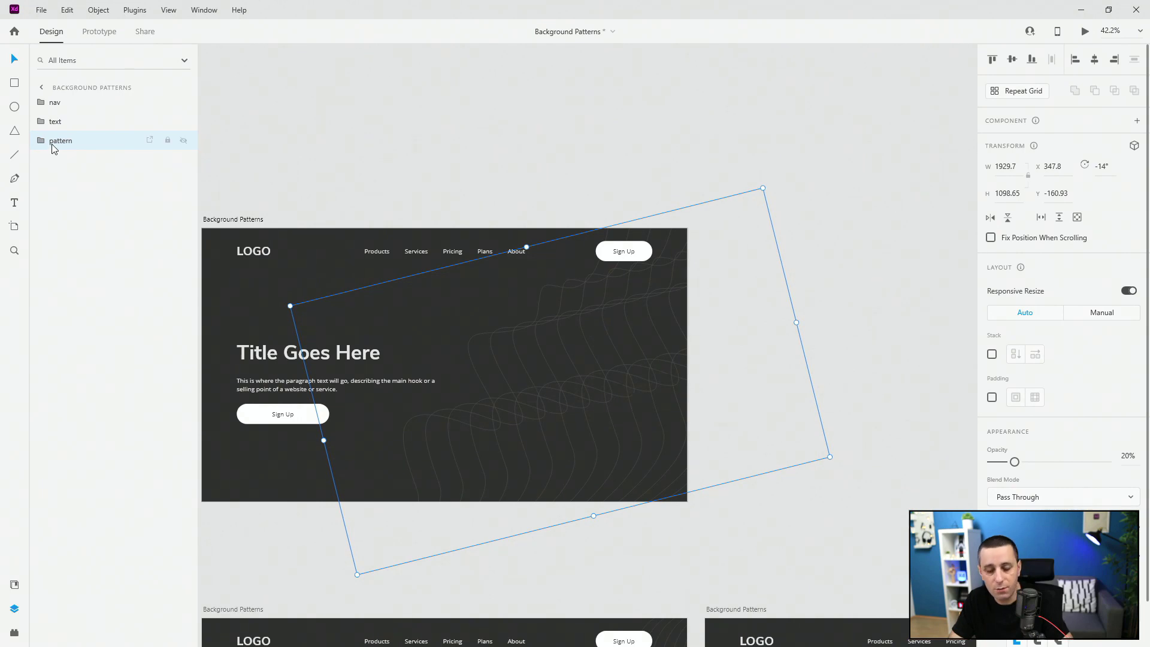
Step: Delete the pattern group and draw a circle about 196 by 196 in the empty area beside the hero title
{"action": "key", "text": "Delete"}
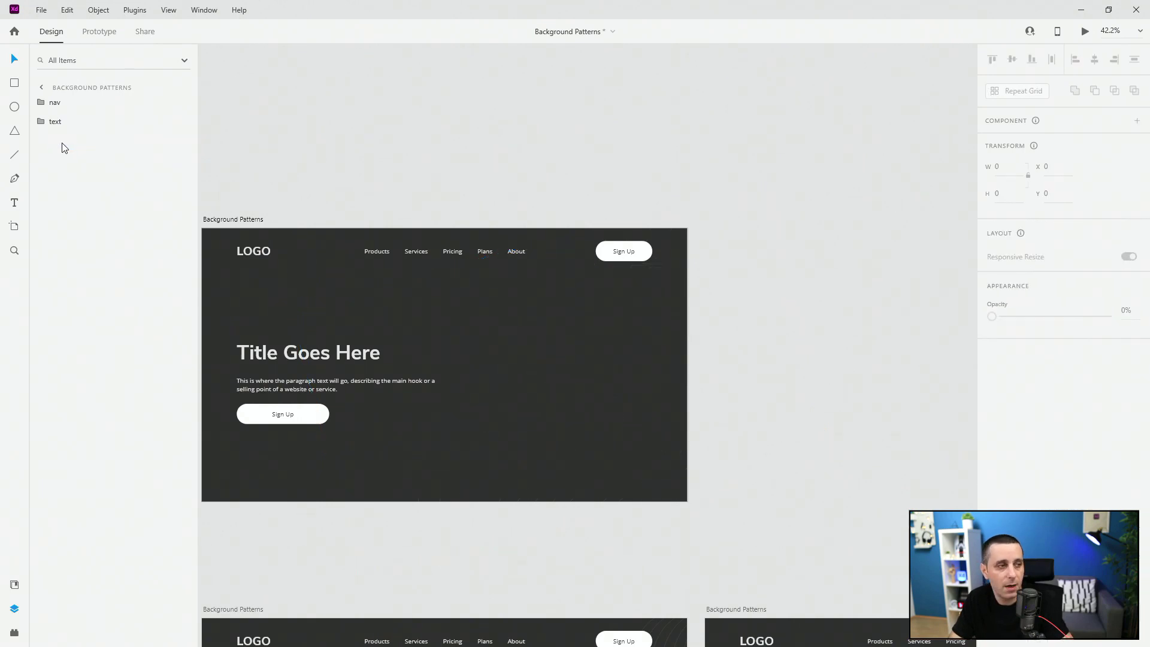
{"action": "left_click", "coordinate": [14, 107]}
{"action": "scroll", "coordinate": [541, 371], "scroll_direction": "up", "scroll_amount": 3}
{"action": "left_click_drag", "start_coordinate": [484, 328], "coordinate": [523, 405]}
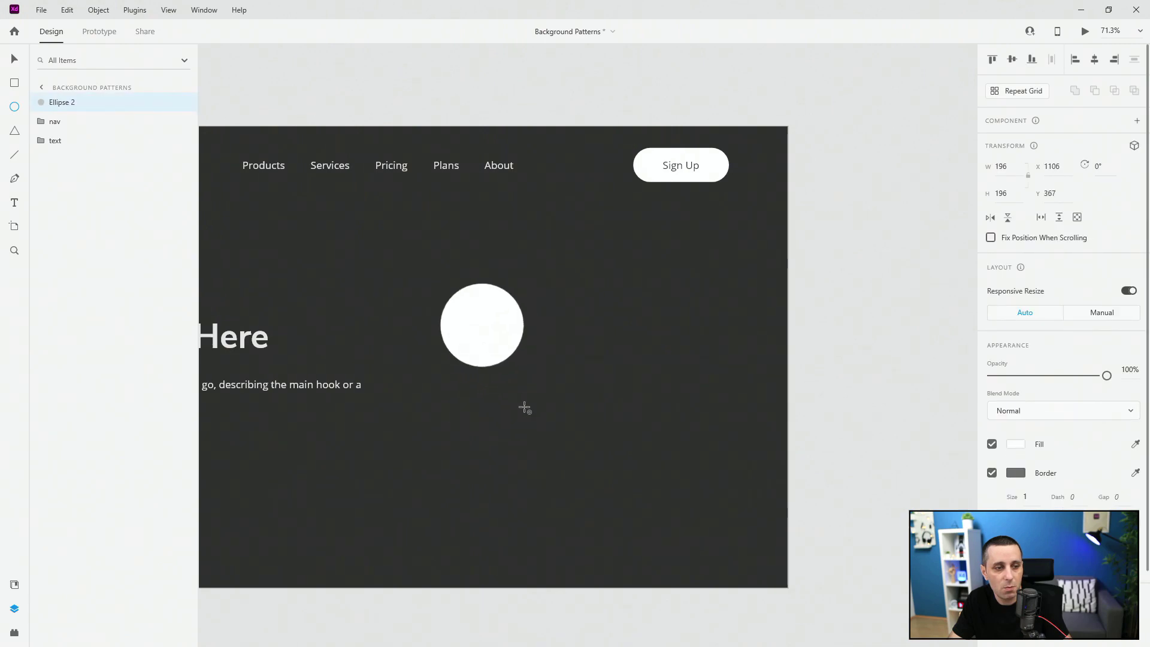
Step: Remove the circle's fill and give its border the white colour sampled from the fill swatch
{"action": "left_click", "coordinate": [991, 445]}
{"action": "left_click", "coordinate": [1135, 472]}
{"action": "left_click", "coordinate": [1055, 447]}
{"action": "left_click", "coordinate": [479, 320]}
{"action": "scroll", "coordinate": [481, 323], "scroll_direction": "up", "scroll_amount": 3}
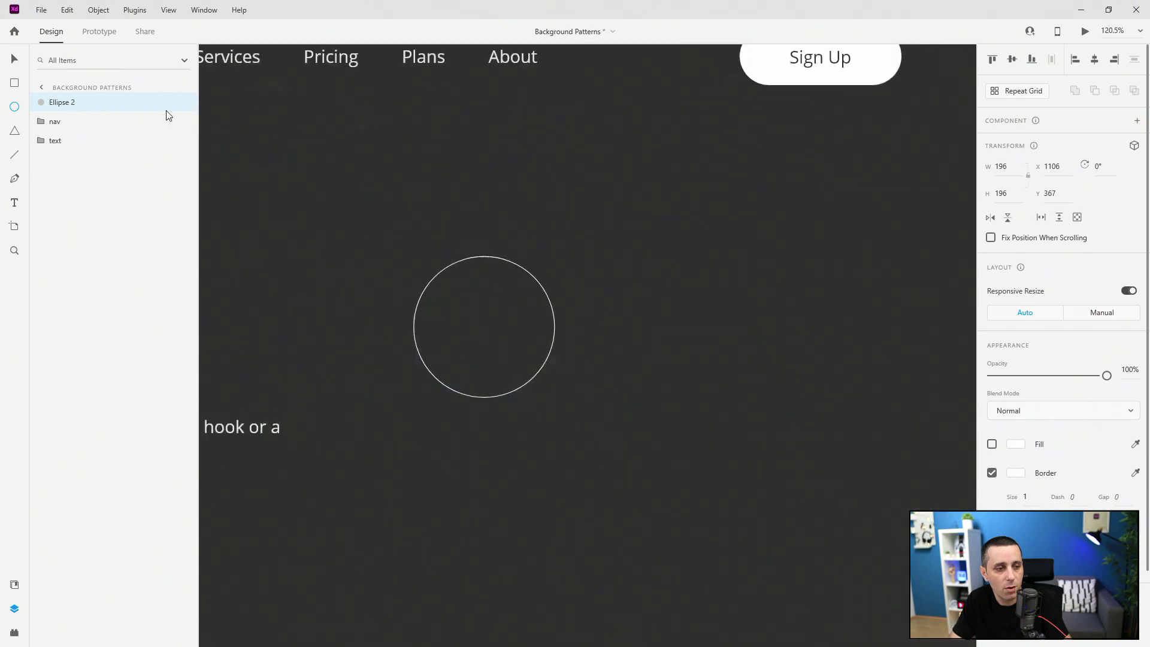
Step: Rename the circle layer "pattern" and move it below the nav and text groups
{"action": "left_click", "coordinate": [5, 54]}
{"action": "double_click", "coordinate": [65, 103]}
{"action": "key", "text": "Escape"}
{"action": "double_click", "coordinate": [66, 103]}
{"action": "type", "text": "pattern"}
{"action": "key", "text": "Return"}
{"action": "left_click_drag", "start_coordinate": [74, 108], "coordinate": [64, 150]}
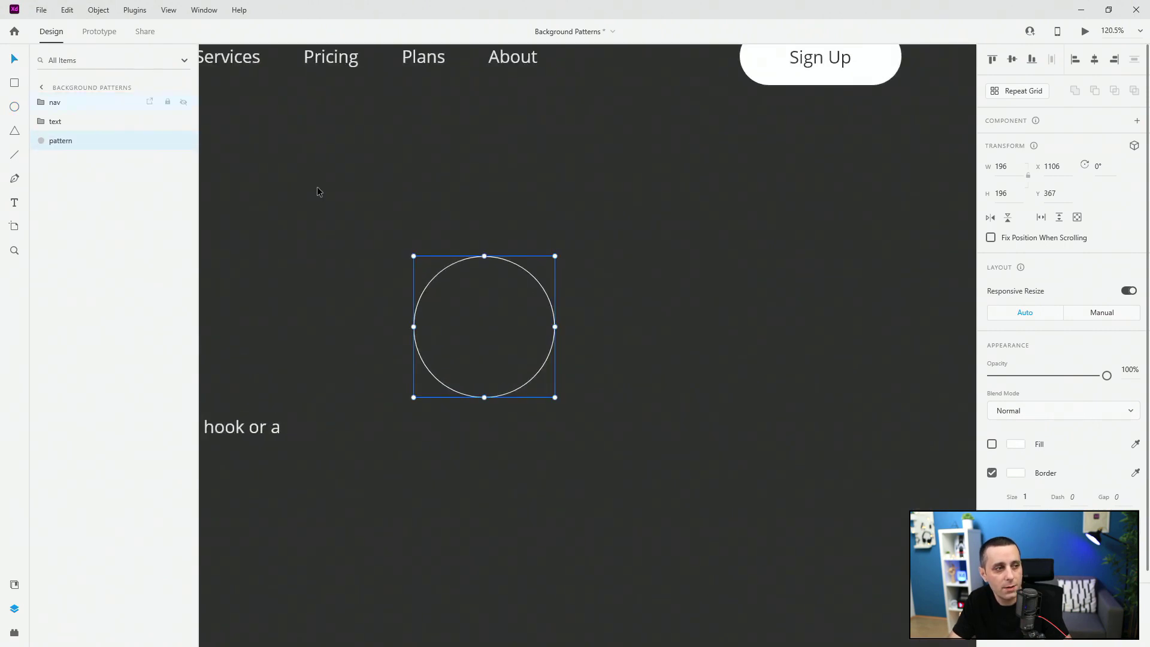
Step: Add an anchor on the circle's upper-right arc, pull it inward to form a notch and nudge the top anchor sideways
{"action": "double_click", "coordinate": [528, 275]}
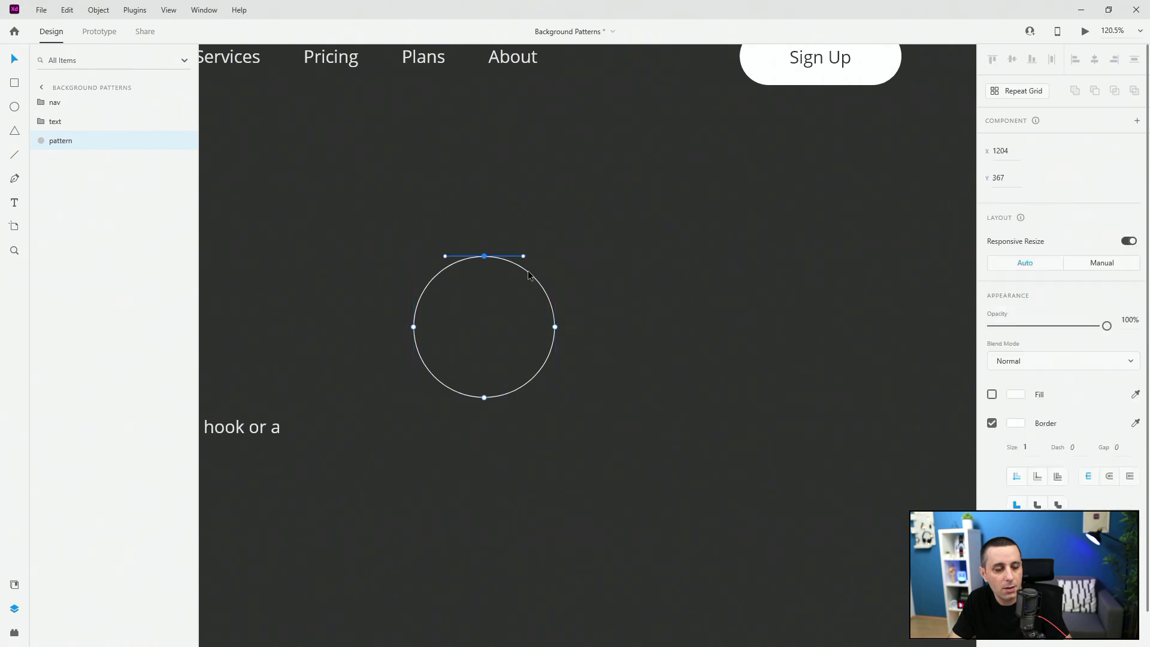
{"action": "left_click", "coordinate": [535, 280]}
{"action": "left_click_drag", "start_coordinate": [535, 279], "coordinate": [487, 280]}
{"action": "left_click_drag", "start_coordinate": [503, 321], "coordinate": [532, 297]}
{"action": "left_click", "coordinate": [484, 256]}
{"action": "left_click_drag", "start_coordinate": [485, 258], "coordinate": [470, 260]}
{"action": "scroll", "coordinate": [465, 297], "scroll_direction": "down", "scroll_amount": 2}
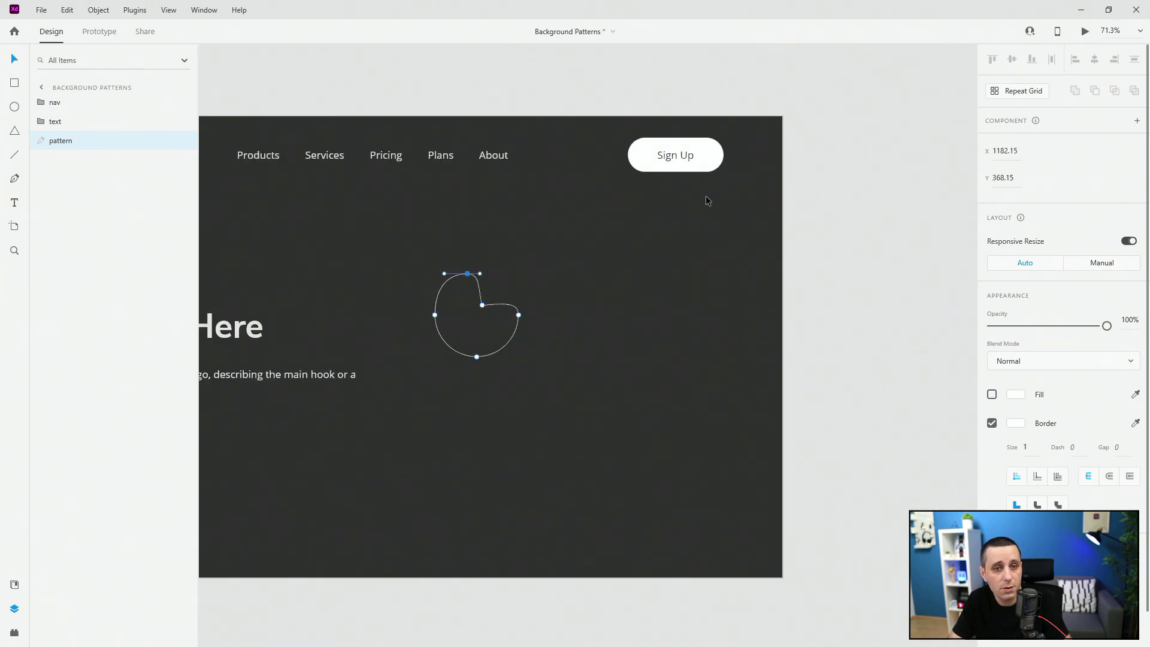
Step: Flip the notched shape horizontally, rotate it to -33° and enlarge it to about 278 by 277
{"action": "left_click", "coordinate": [105, 139]}
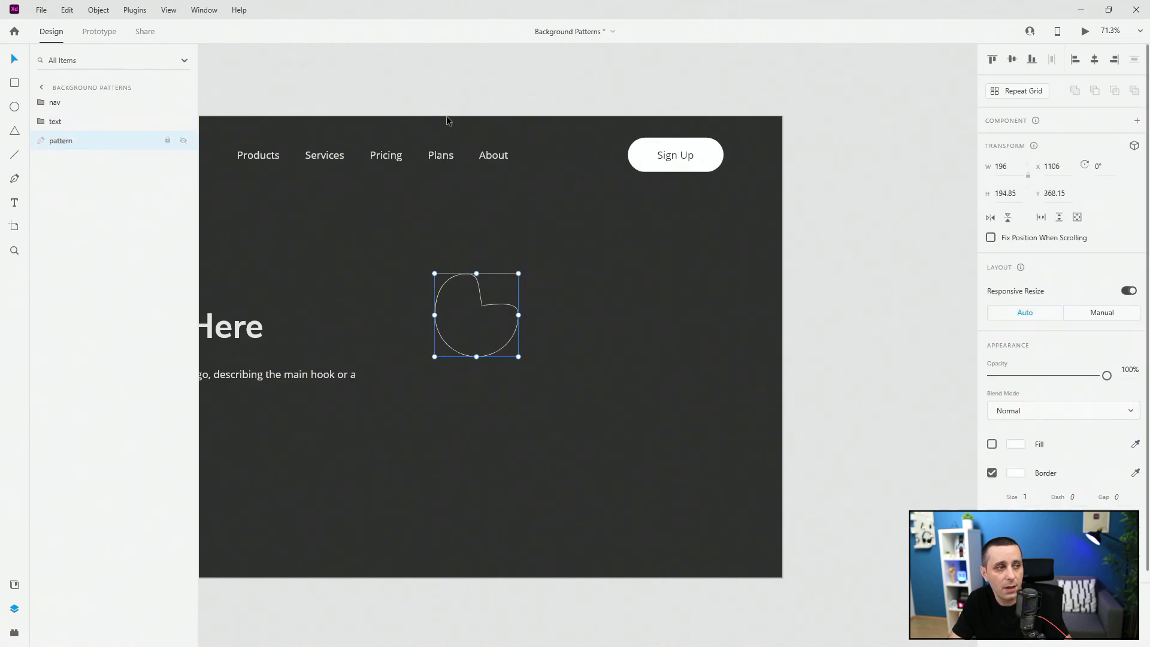
{"action": "left_click", "coordinate": [990, 218]}
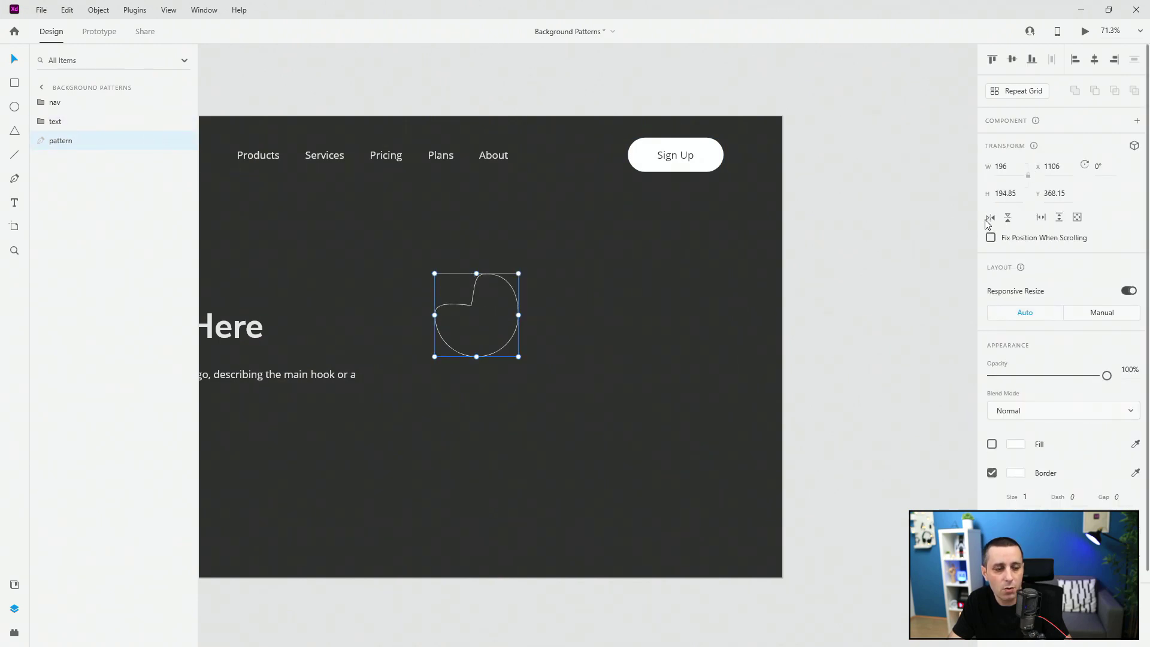
{"action": "left_click_drag", "start_coordinate": [520, 267], "coordinate": [488, 250]}
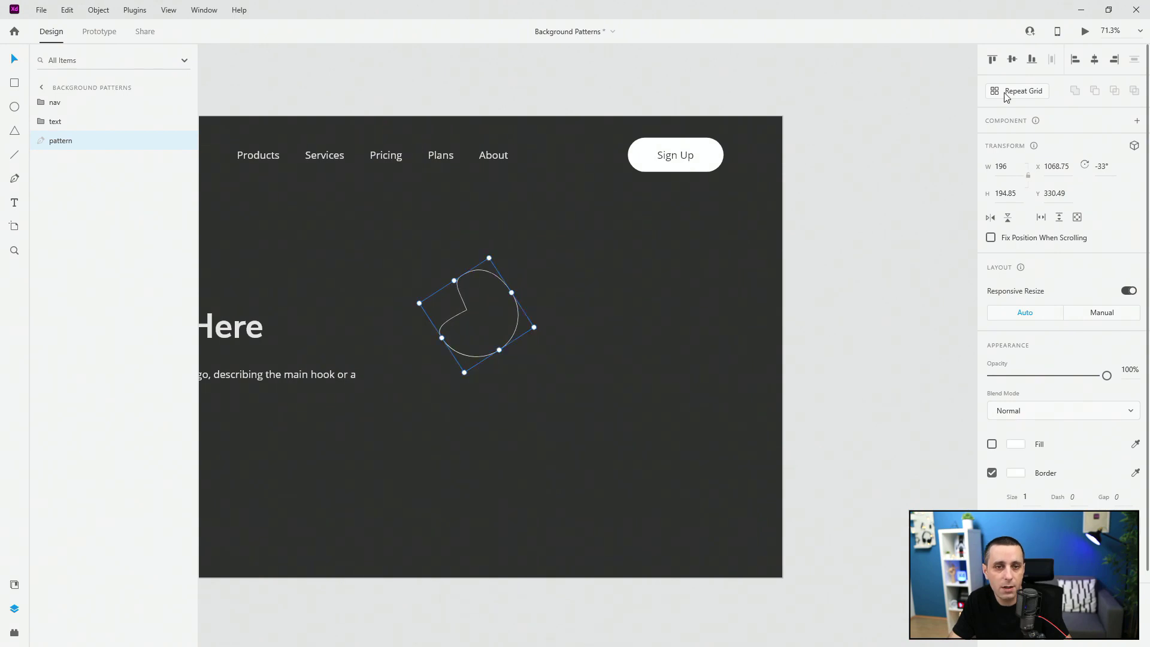
{"action": "left_click_drag", "start_coordinate": [534, 330], "coordinate": [566, 330]}
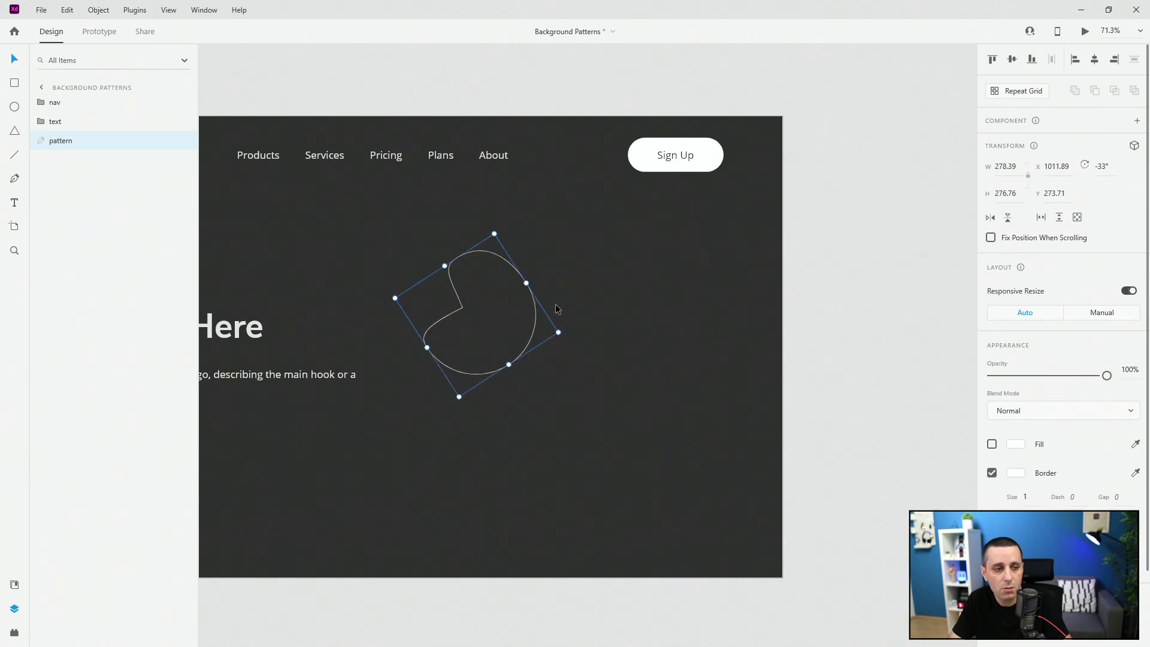
Step: Turn the notched shape into a horizontal Repeat Grid with two copies and tighten the spacing until they overlap, about 434 wide overall
{"action": "left_click", "coordinate": [1018, 90]}
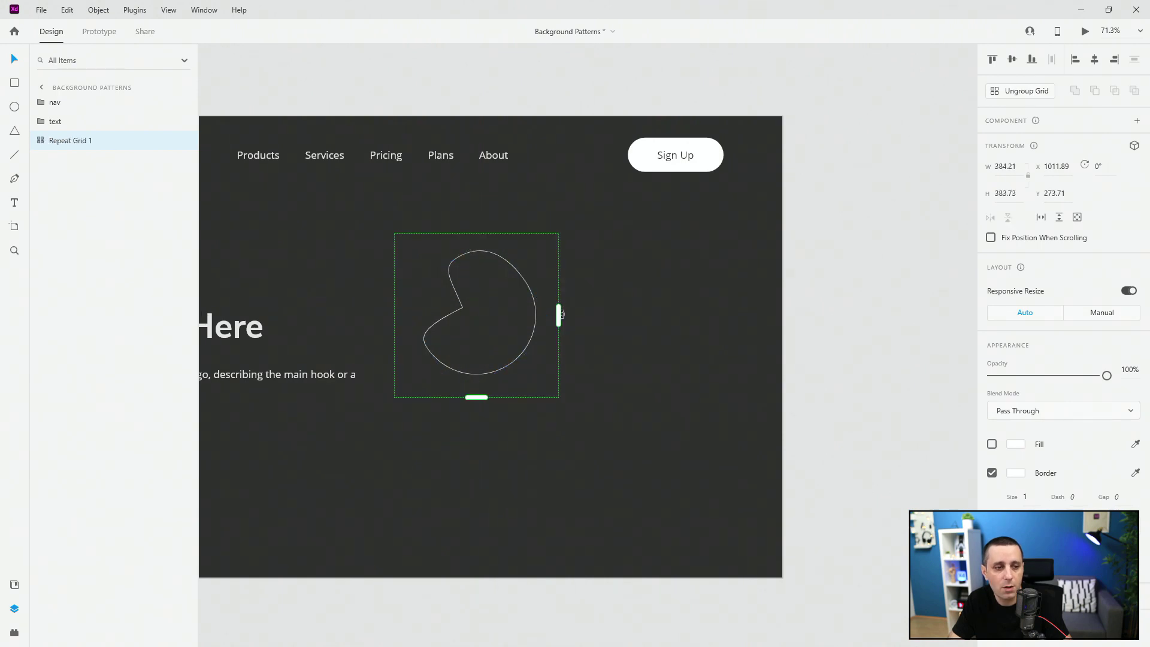
{"action": "left_click_drag", "start_coordinate": [562, 313], "coordinate": [721, 313]}
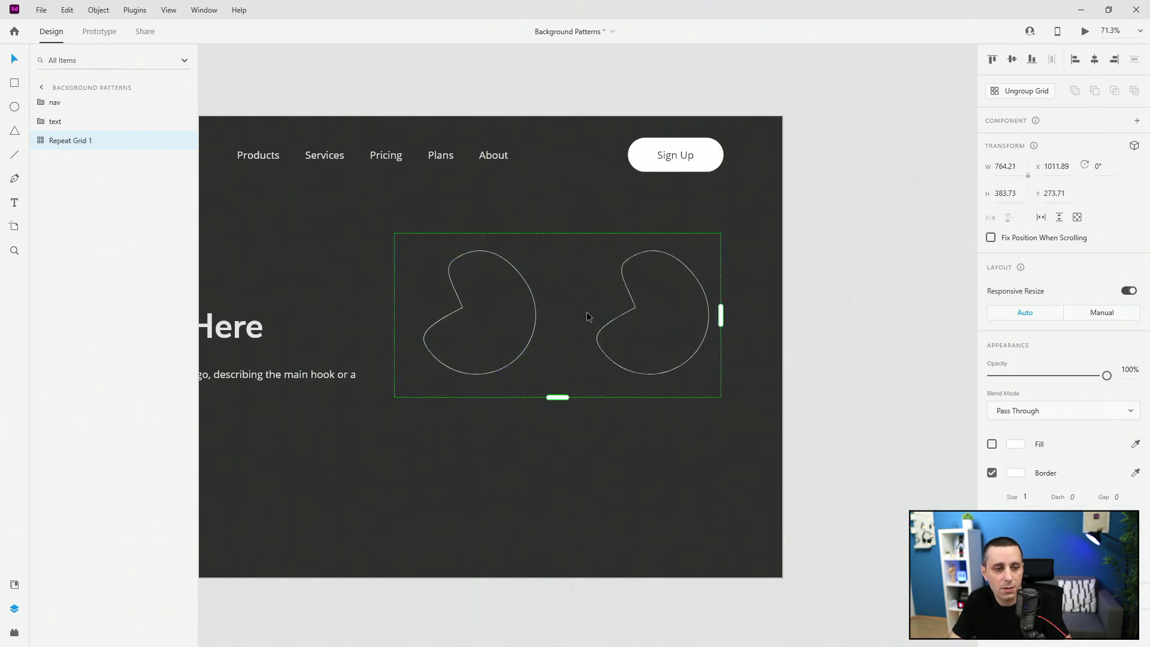
{"action": "left_click_drag", "start_coordinate": [560, 323], "coordinate": [417, 323]}
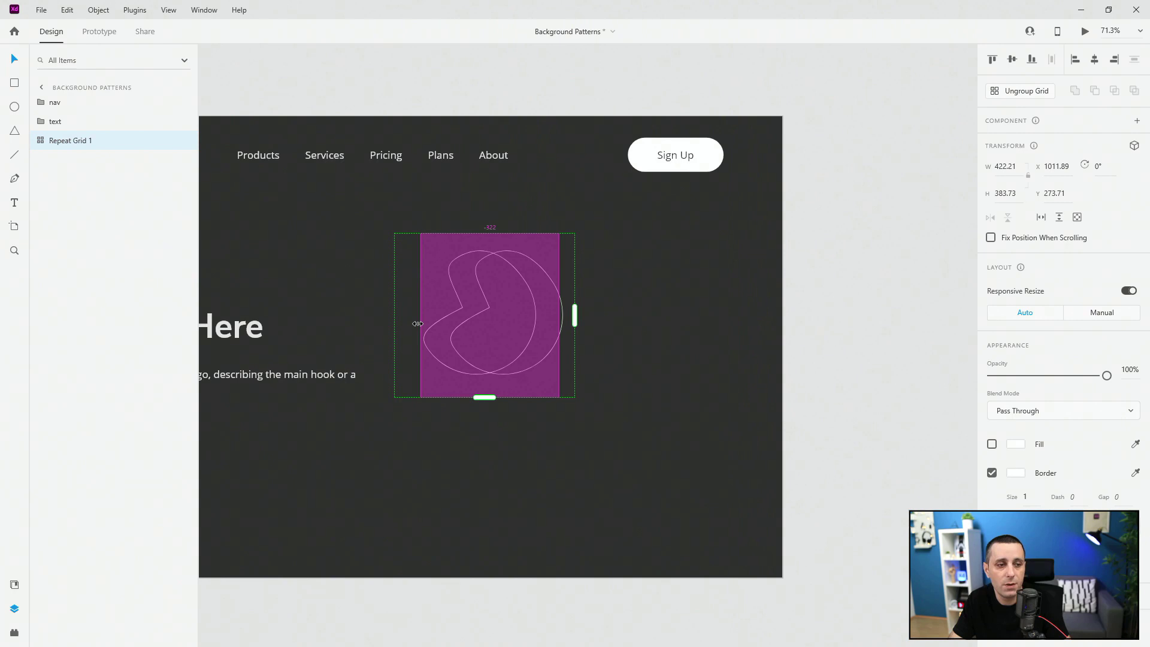
{"action": "mouse_move", "coordinate": [418, 323]}
{"action": "left_mouse_down"}
{"action": "mouse_move", "coordinate": [398, 324]}
{"action": "mouse_move", "coordinate": [422, 322]}
{"action": "left_mouse_up"}
Step: Open the shape inside the Repeat Grid for point editing, convert its notch corner to a smooth anchor and shift it to about X 1253, Y 445
{"action": "scroll", "coordinate": [447, 315], "scroll_direction": "up", "scroll_amount": 5, "text": "ctrl"}
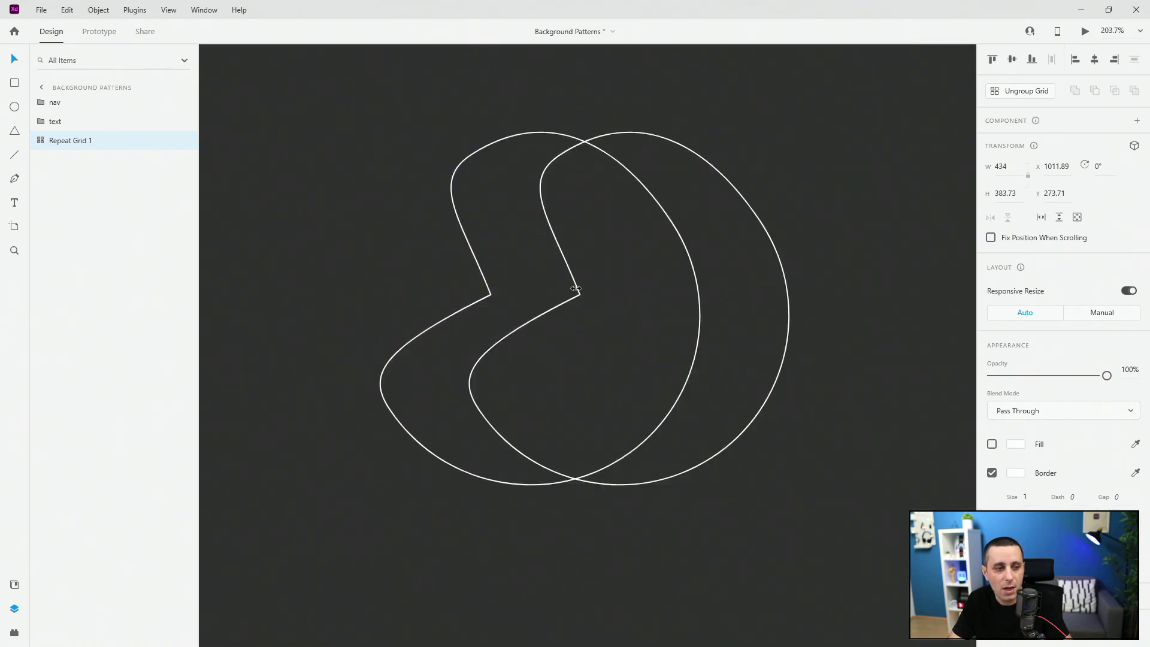
{"action": "left_click", "coordinate": [40, 142]}
{"action": "left_click", "coordinate": [72, 160]}
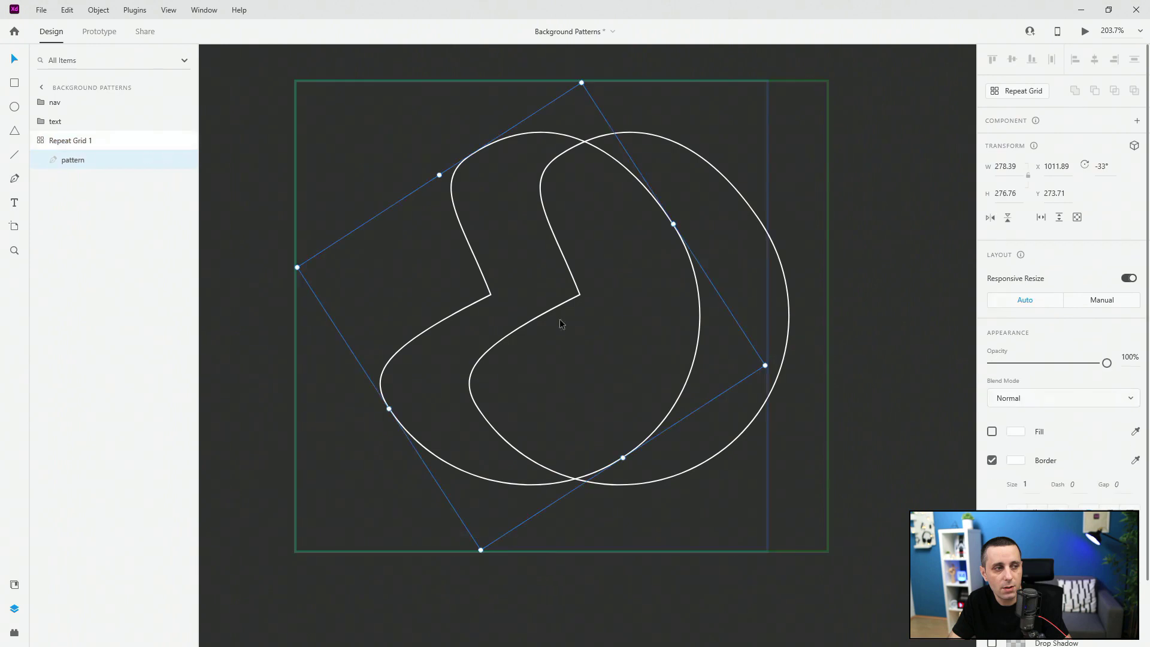
{"action": "double_click", "coordinate": [580, 297]}
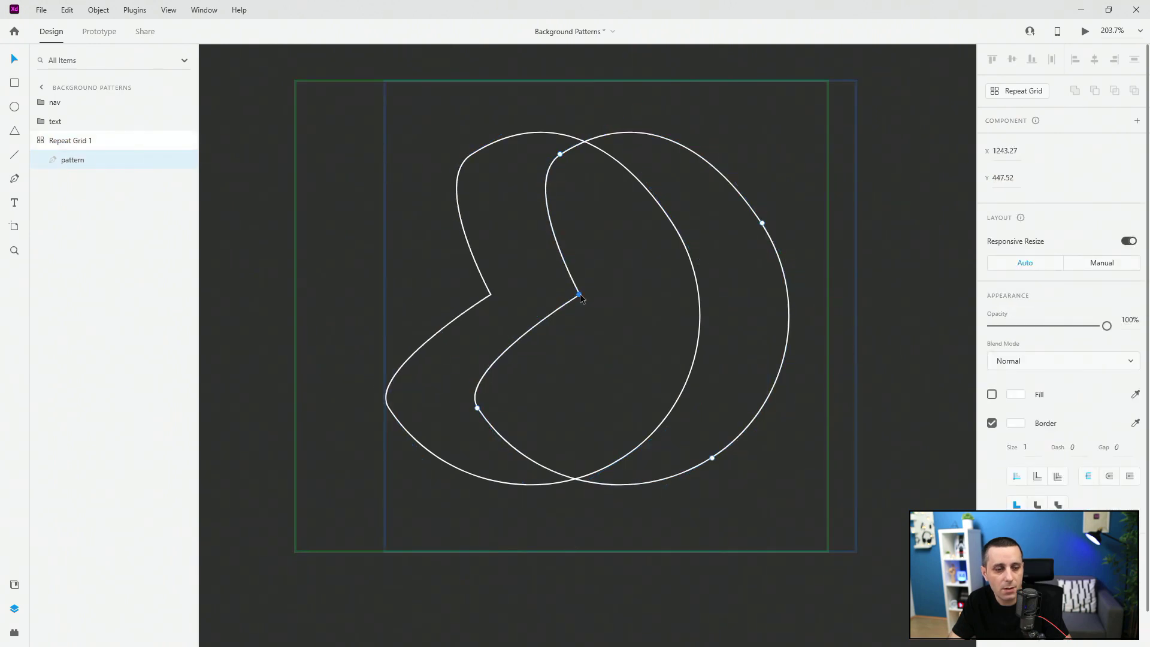
{"action": "double_click", "coordinate": [580, 296]}
{"action": "mouse_move", "coordinate": [580, 297]}
{"action": "left_mouse_down"}
{"action": "mouse_move", "coordinate": [601, 305]}
{"action": "mouse_move", "coordinate": [591, 295]}
{"action": "left_mouse_up"}
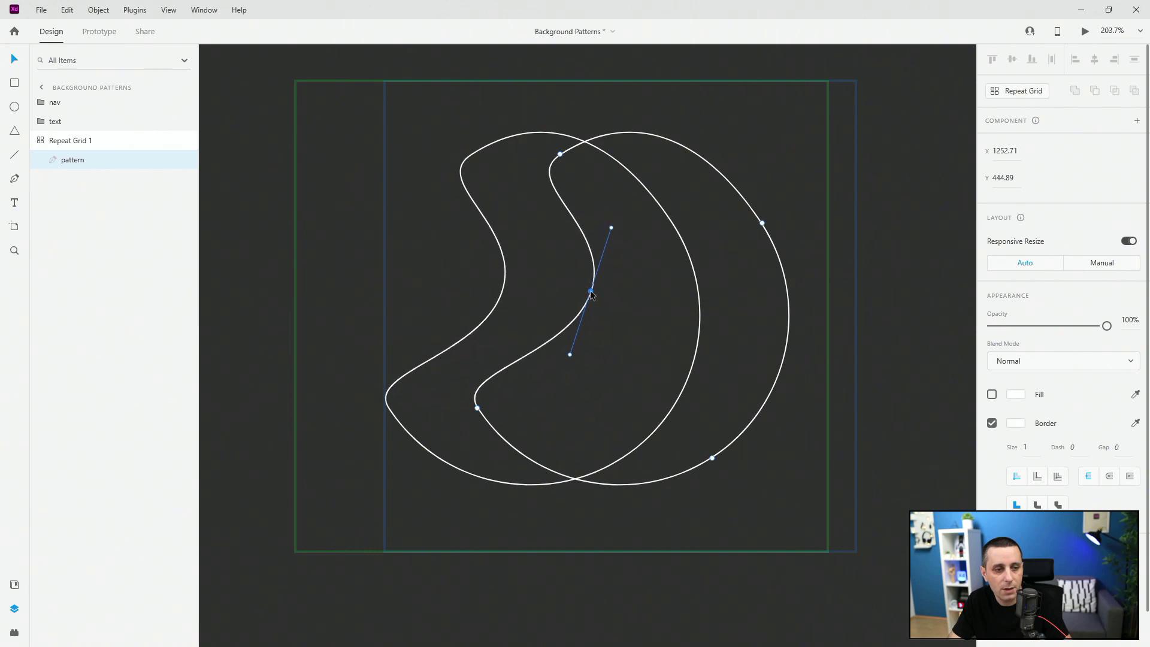
Step: Pull out the curve handle of the shape's lower-left anchor to reshape the lower lobe into a fuller bulge
{"action": "left_click", "coordinate": [477, 408]}
{"action": "left_click_drag", "start_coordinate": [455, 375], "coordinate": [398, 206]}
{"action": "key", "text": "ctrl+z"}
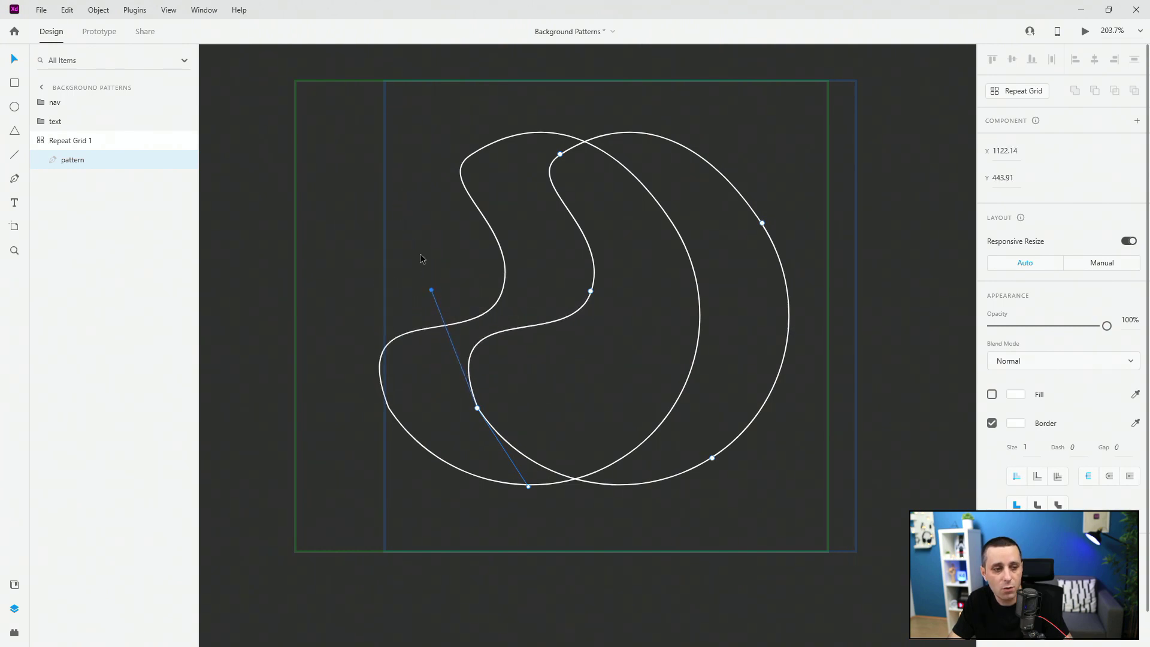
{"action": "scroll", "coordinate": [531, 359], "scroll_direction": "down", "scroll_amount": 3}
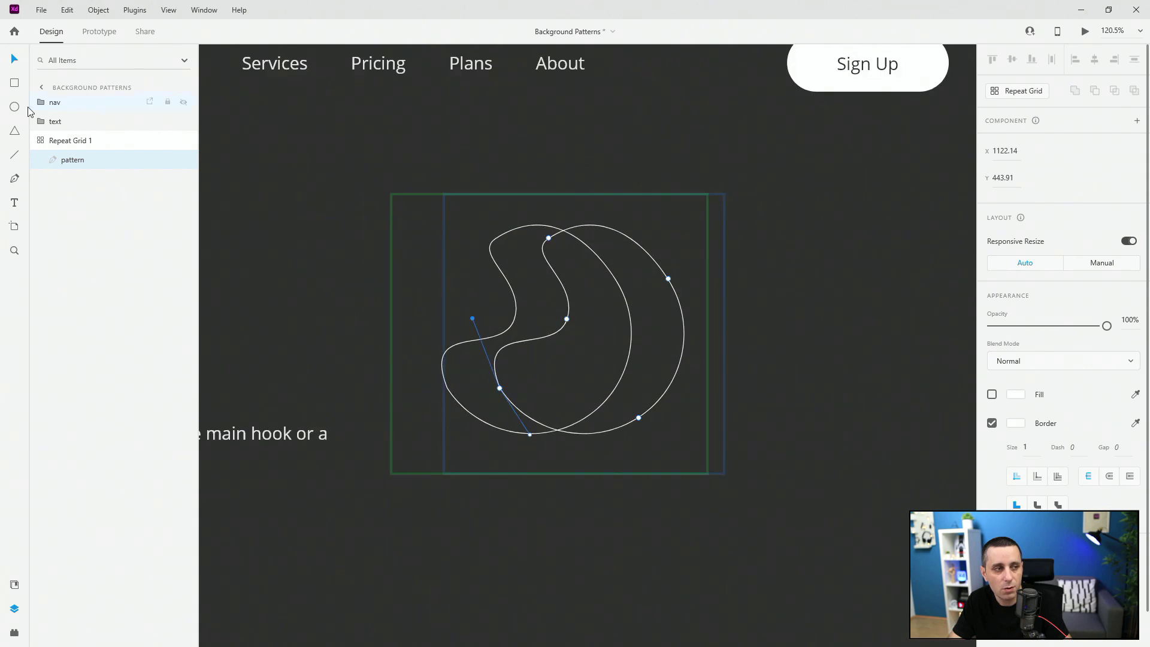
Step: Extend the Repeat Grid past the artboard's right edge to about 1281 wide and down to about 760 high for a second row
{"action": "left_click", "coordinate": [70, 140]}
{"action": "scroll", "coordinate": [590, 272], "scroll_direction": "down", "scroll_amount": 3}
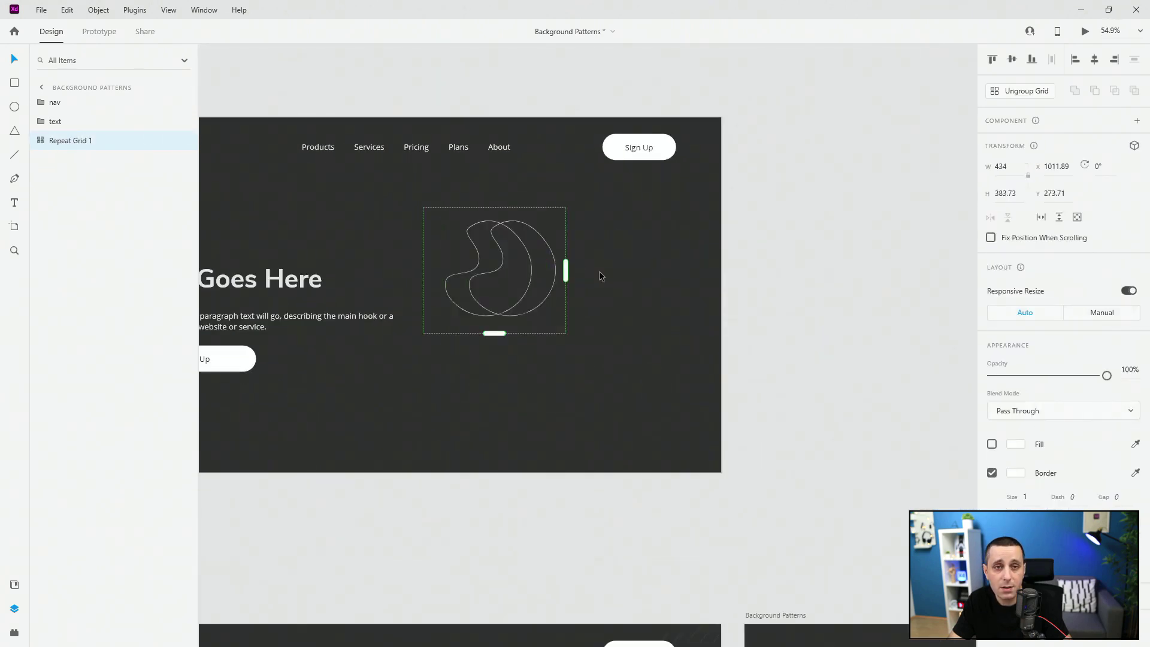
{"action": "left_click_drag", "start_coordinate": [565, 268], "coordinate": [844, 276]}
{"action": "mouse_move", "coordinate": [797, 273]}
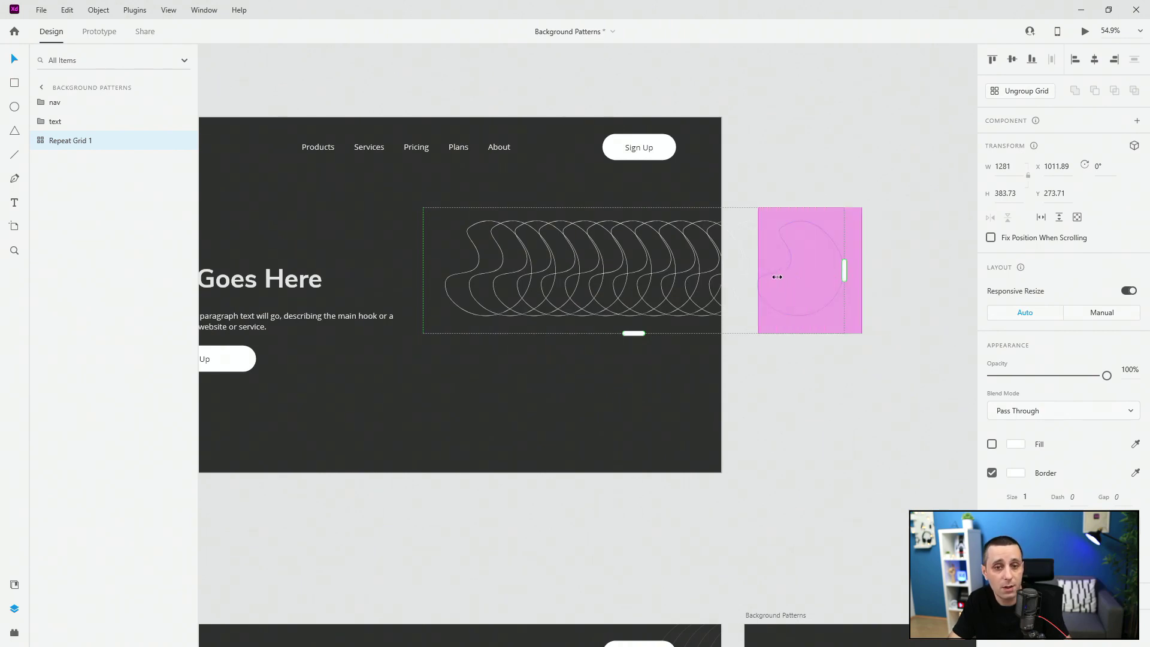
{"action": "left_click_drag", "start_coordinate": [639, 333], "coordinate": [656, 457]}
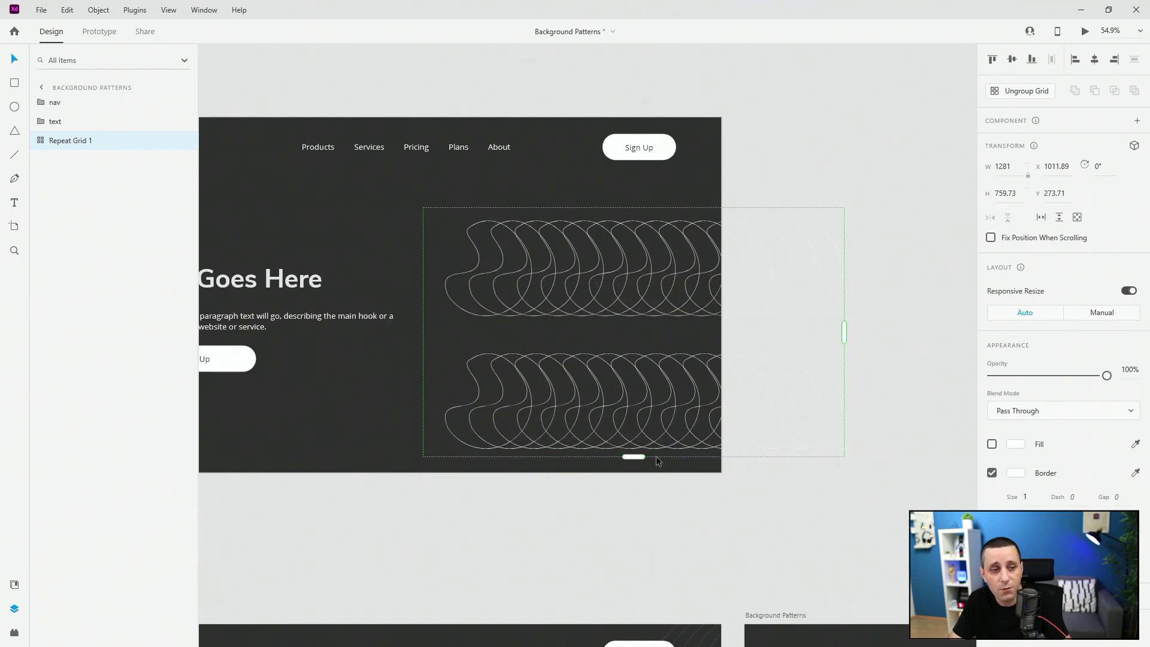
Step: Tighten the Repeat Grid's row spacing until the rows overlap, and extend the grid to about 1518 by 1243
{"action": "scroll", "coordinate": [546, 328], "scroll_direction": "up", "scroll_amount": 3}
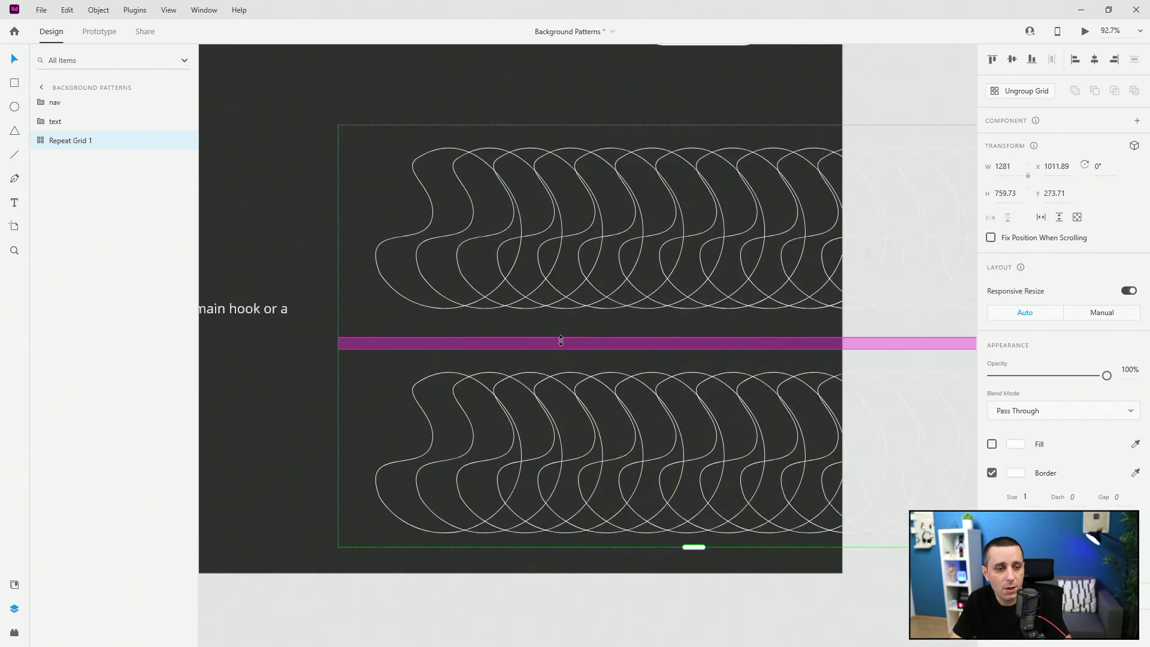
{"action": "left_click_drag", "start_coordinate": [561, 340], "coordinate": [594, 154]}
{"action": "scroll", "coordinate": [657, 232], "scroll_direction": "down", "scroll_amount": 3}
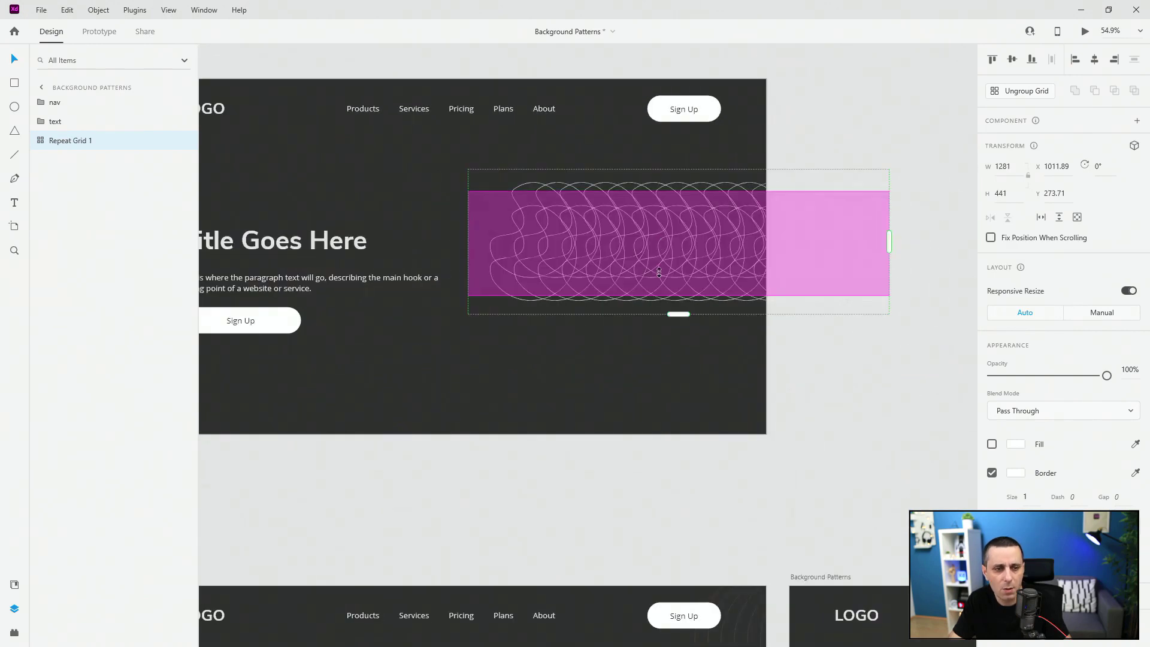
{"action": "left_click_drag", "start_coordinate": [673, 345], "coordinate": [669, 577]}
{"action": "left_click_drag", "start_coordinate": [890, 373], "coordinate": [967, 372]}
Step: Ungroup the Repeat Grid and turn its shapes into an ordinary group named pattern
{"action": "double_click", "coordinate": [60, 140]}
{"action": "type", "text": "pattern"}
{"action": "key", "text": "Return"}
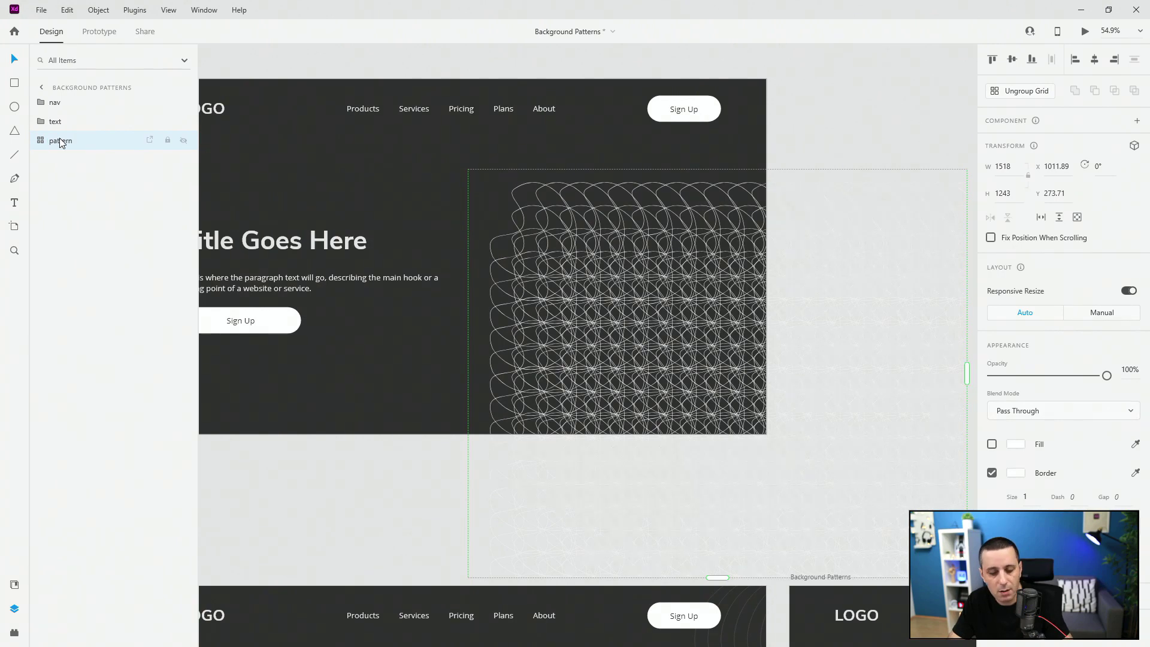
{"action": "key", "text": "ctrl+shift+g"}
{"action": "double_click", "coordinate": [60, 140]}
{"action": "type", "text": "pattern"}
{"action": "key", "text": "Return"}
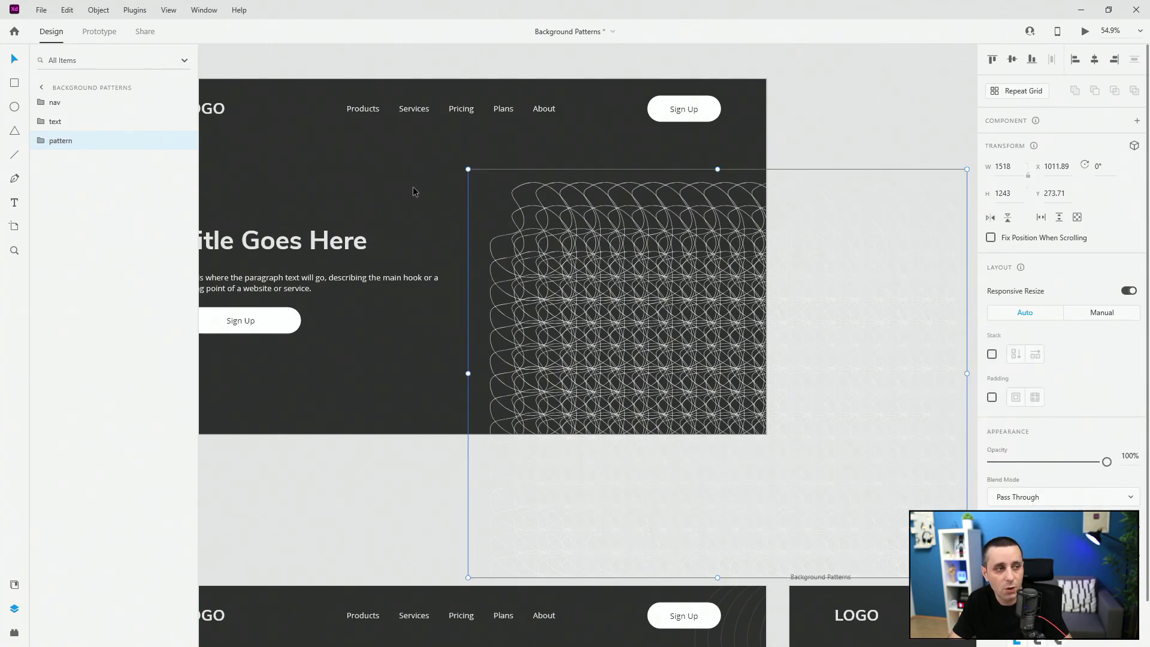
Step: Centre the pattern group vertically on the artboard and set its opacity to 20%
{"action": "left_click", "coordinate": [1010, 60]}
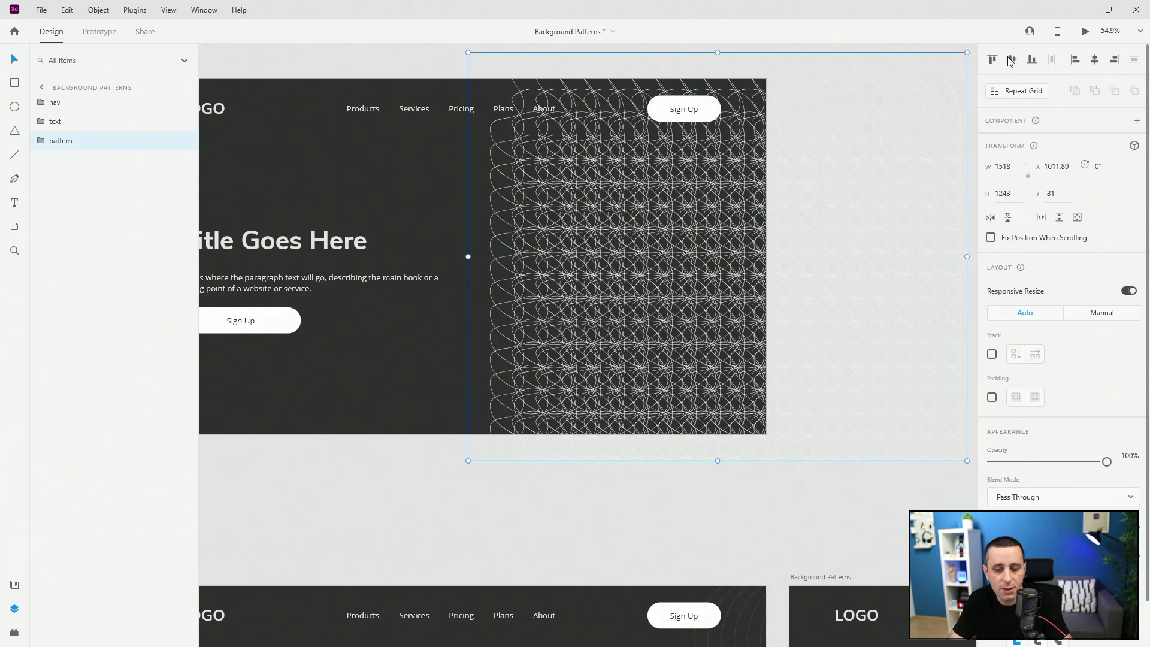
{"action": "key", "text": "2"}
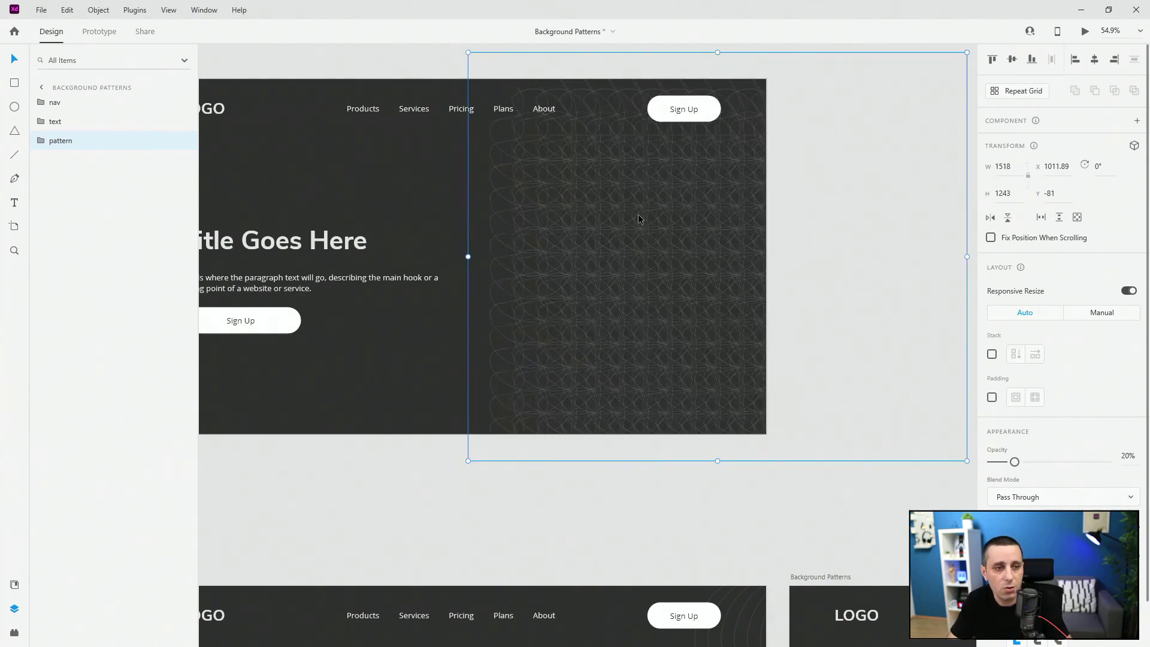
Step: Preview the hero artboard with the faded pattern in a maximized window and close the preview
{"action": "key", "text": "ctrl+Return"}
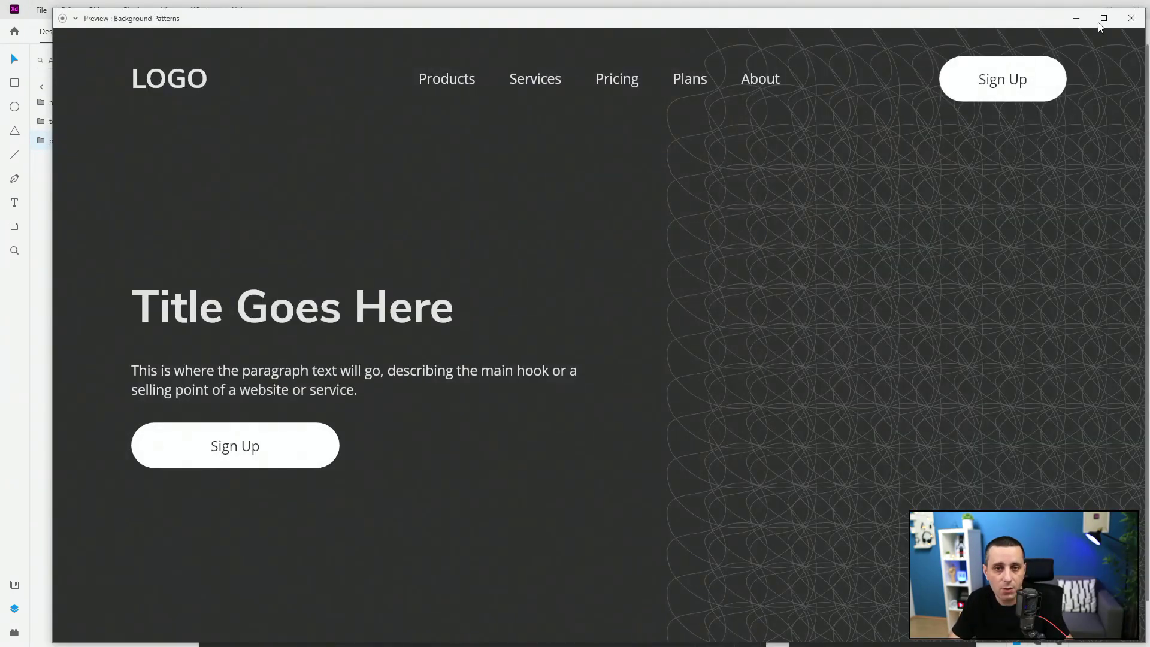
{"action": "left_click", "coordinate": [1100, 22]}
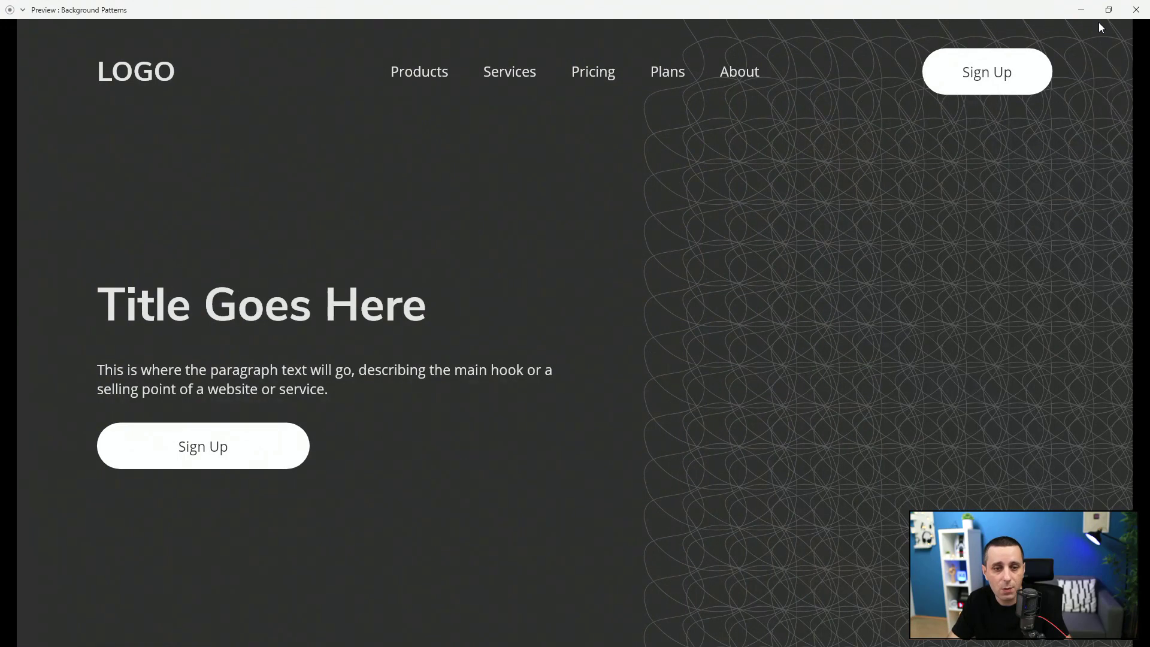
{"action": "left_click", "coordinate": [1134, 12]}
Step: Rotate the pattern group to 32°, shift it up and right, and stretch it to about 1828 high, checking it in a preview
{"action": "scroll", "coordinate": [588, 132], "scroll_direction": "down", "scroll_amount": 3}
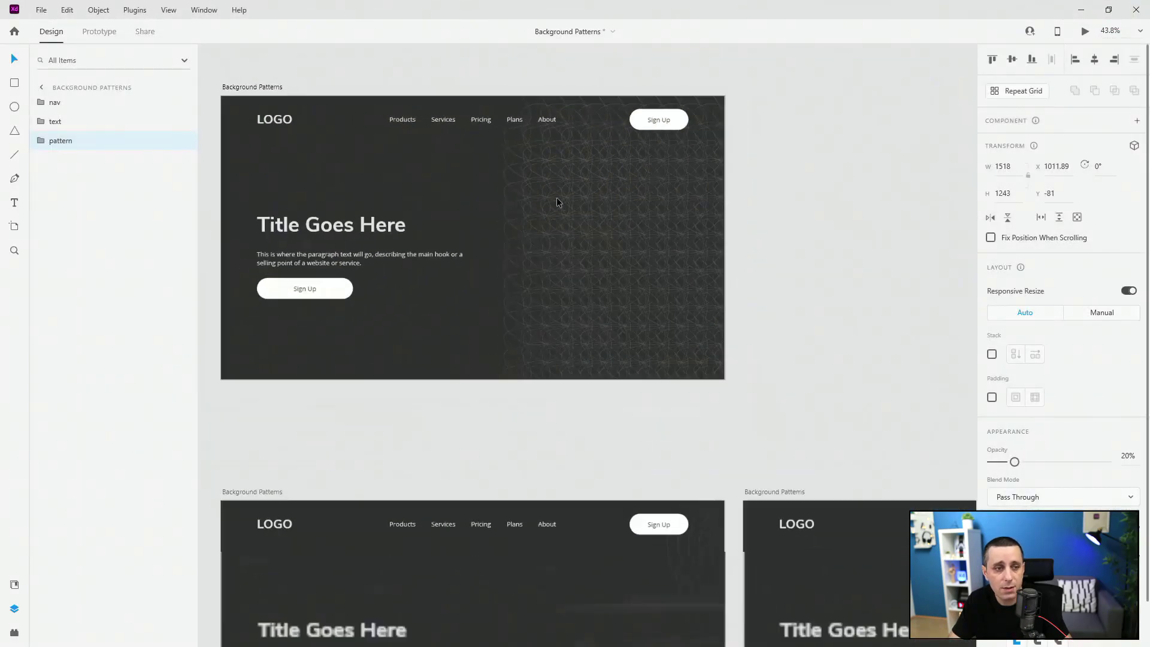
{"action": "left_click_drag", "start_coordinate": [485, 393], "coordinate": [465, 257]}
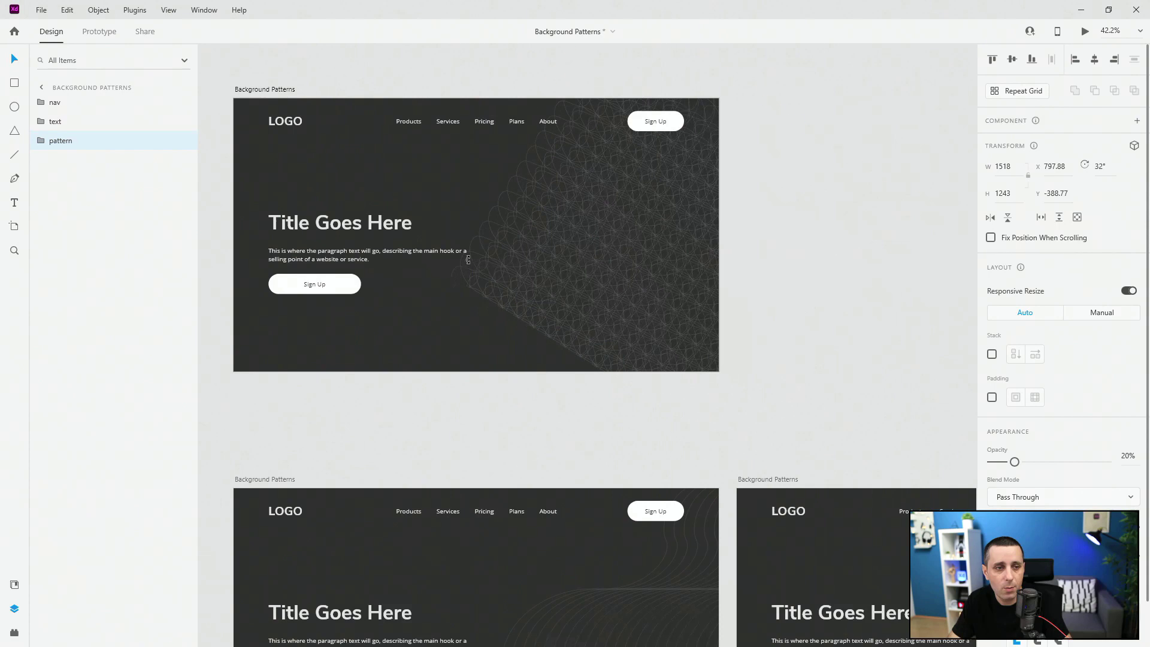
{"action": "left_click_drag", "start_coordinate": [604, 225], "coordinate": [636, 215]}
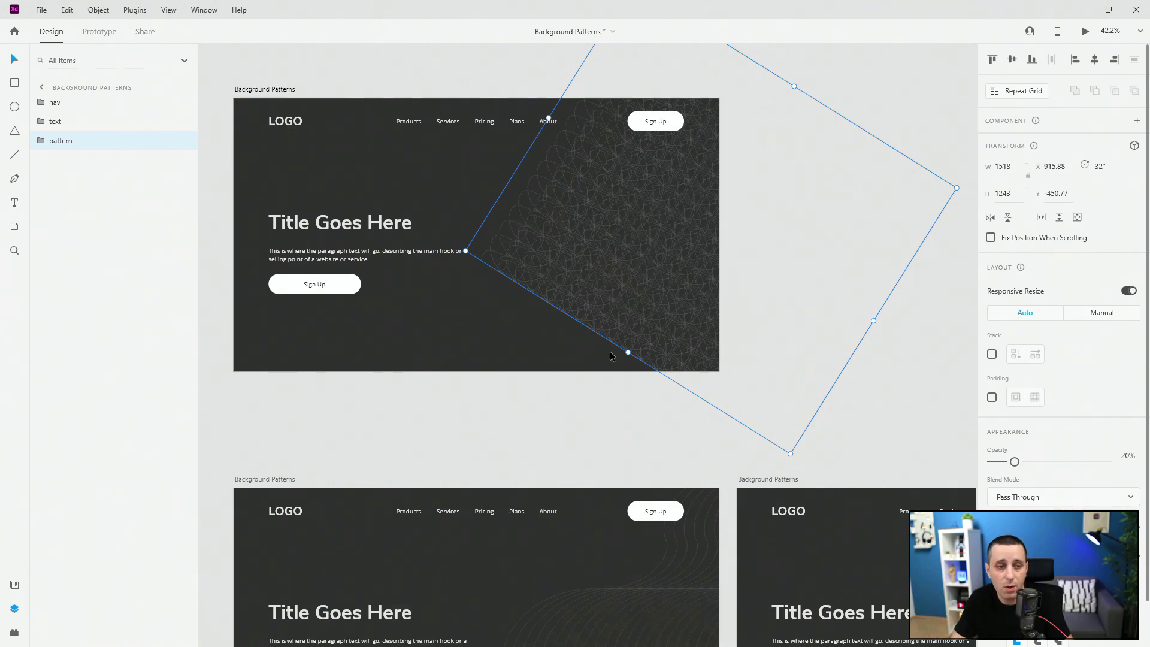
{"action": "left_click_drag", "start_coordinate": [611, 361], "coordinate": [518, 448]}
{"action": "key", "text": "ctrl+Return"}
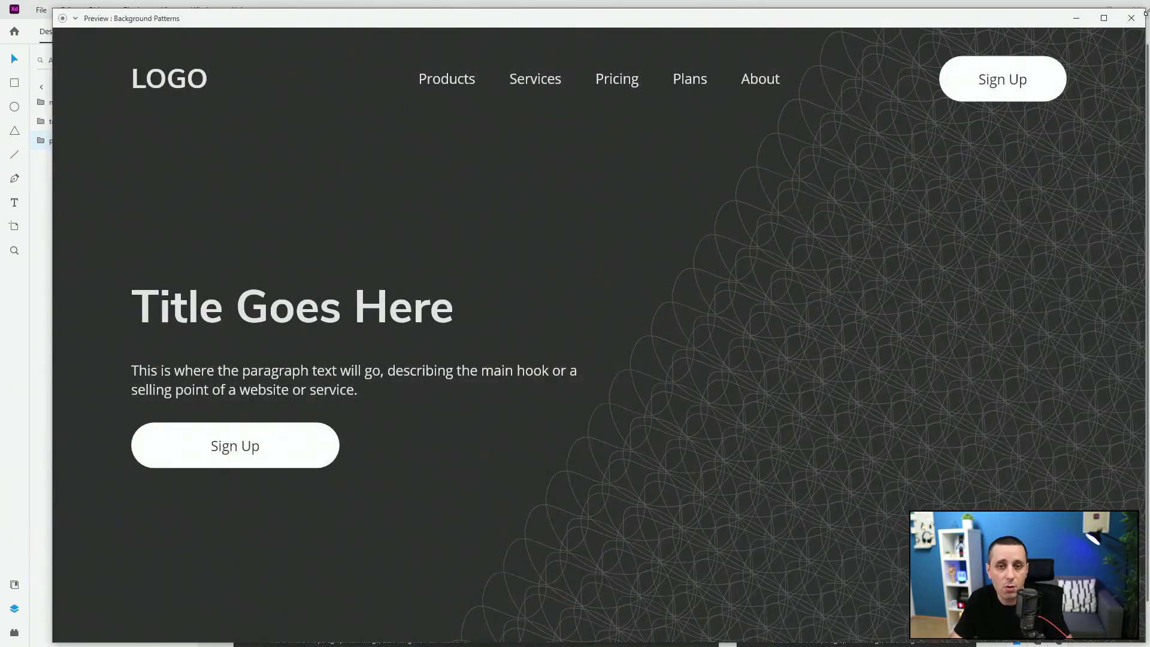
{"action": "left_click", "coordinate": [1131, 18]}
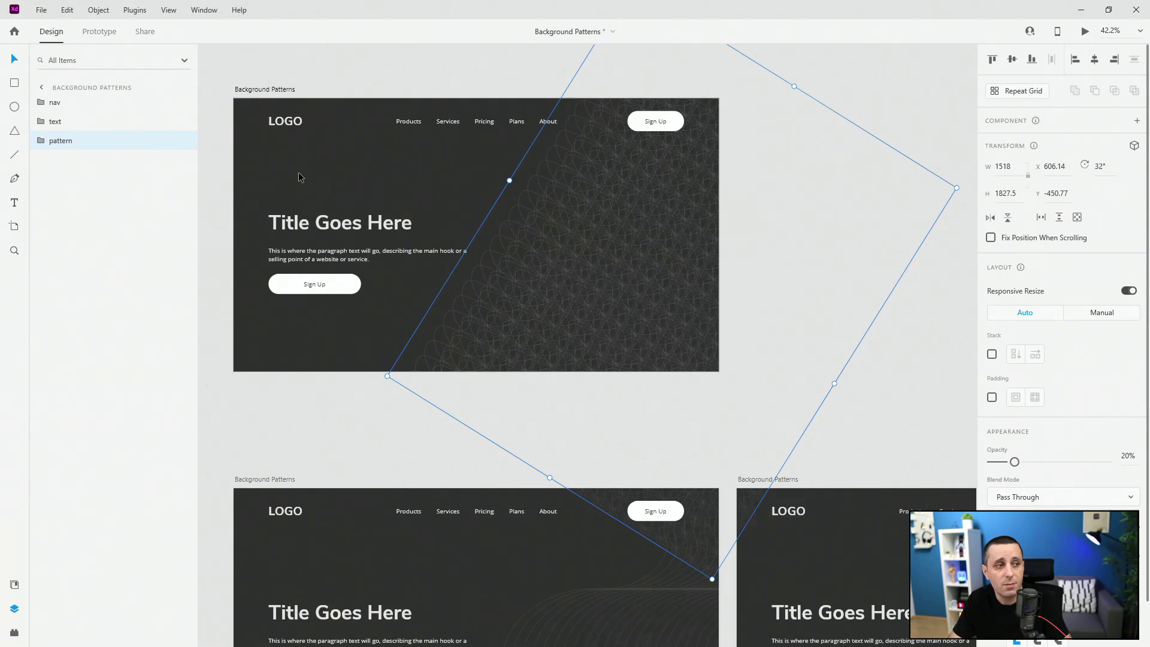
Step: Draw a rectangle about 882 by 1080 over the artboard's right part, flush with its right edge
{"action": "left_click", "coordinate": [14, 82]}
{"action": "mouse_move", "coordinate": [716, 97]}
{"action": "left_mouse_down"}
{"action": "mouse_move", "coordinate": [551, 111]}
{"action": "mouse_move", "coordinate": [496, 372]}
{"action": "left_mouse_up"}
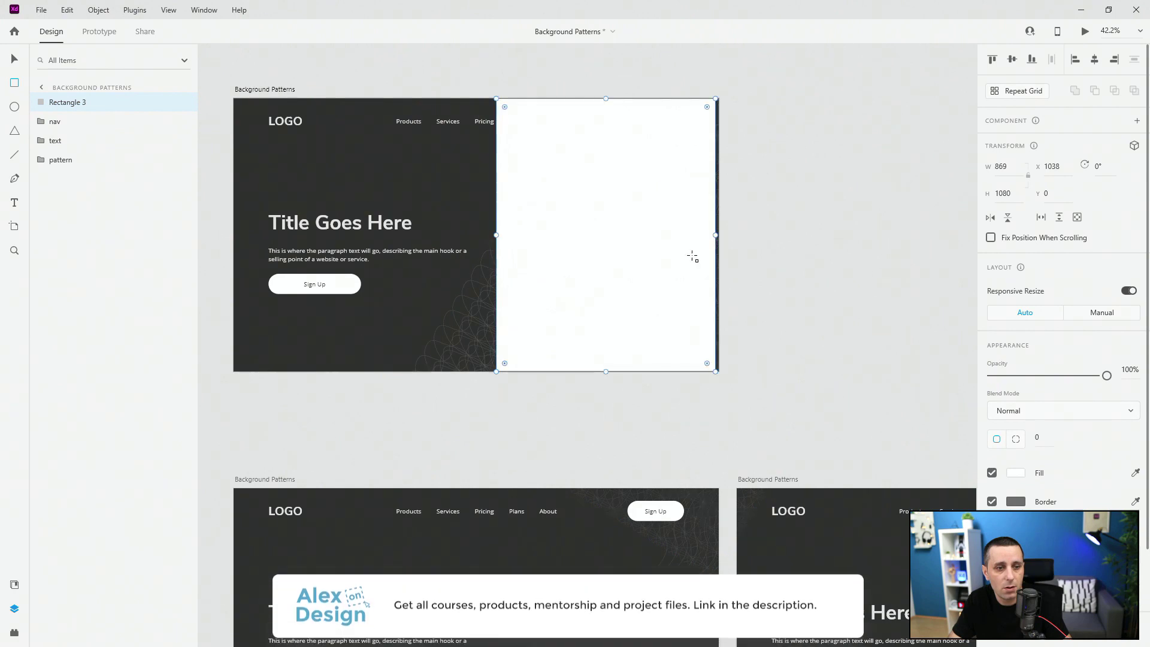
{"action": "left_click_drag", "start_coordinate": [715, 235], "coordinate": [719, 234]}
Step: Fill the rectangle with a linear gradient from #FFFFFF at 0% opacity to the background colour #313131
{"action": "scroll", "coordinate": [1040, 298], "scroll_direction": "down", "scroll_amount": 3}
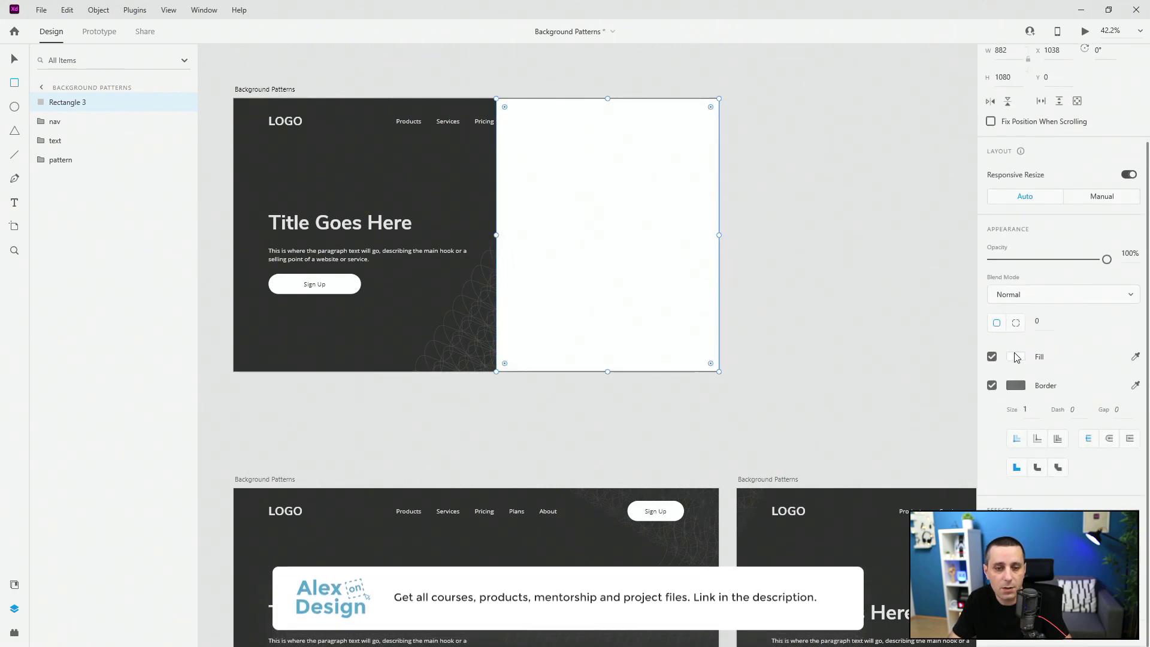
{"action": "left_click", "coordinate": [1016, 357]}
{"action": "left_click", "coordinate": [853, 270]}
{"action": "left_click", "coordinate": [866, 293]}
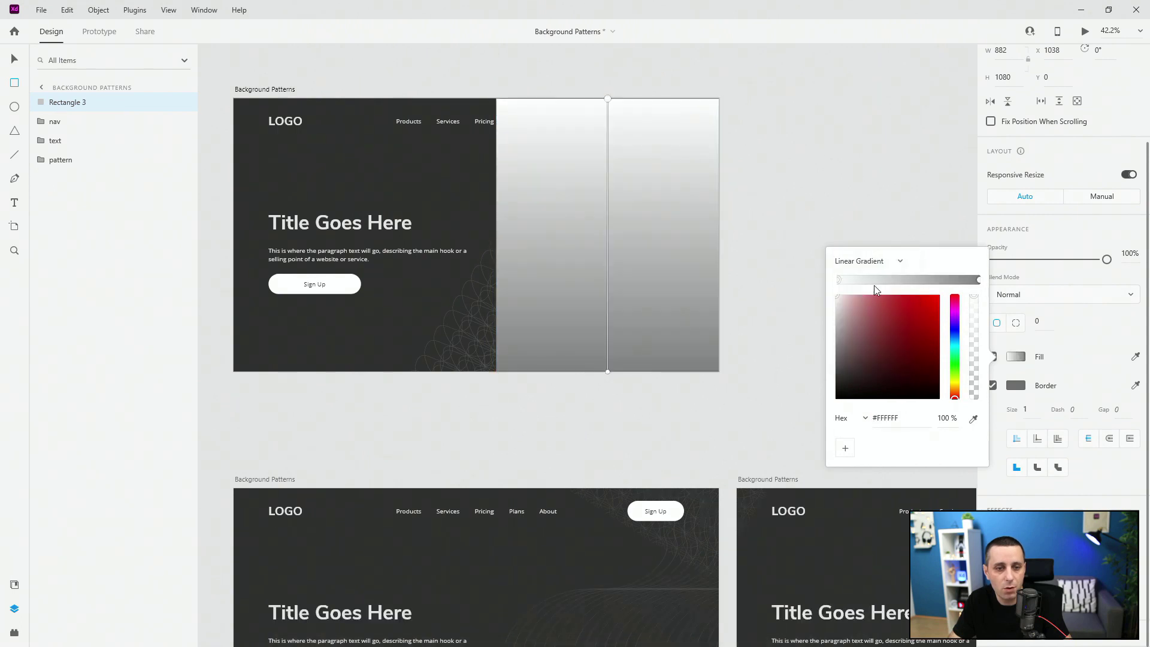
{"action": "left_click", "coordinate": [977, 280]}
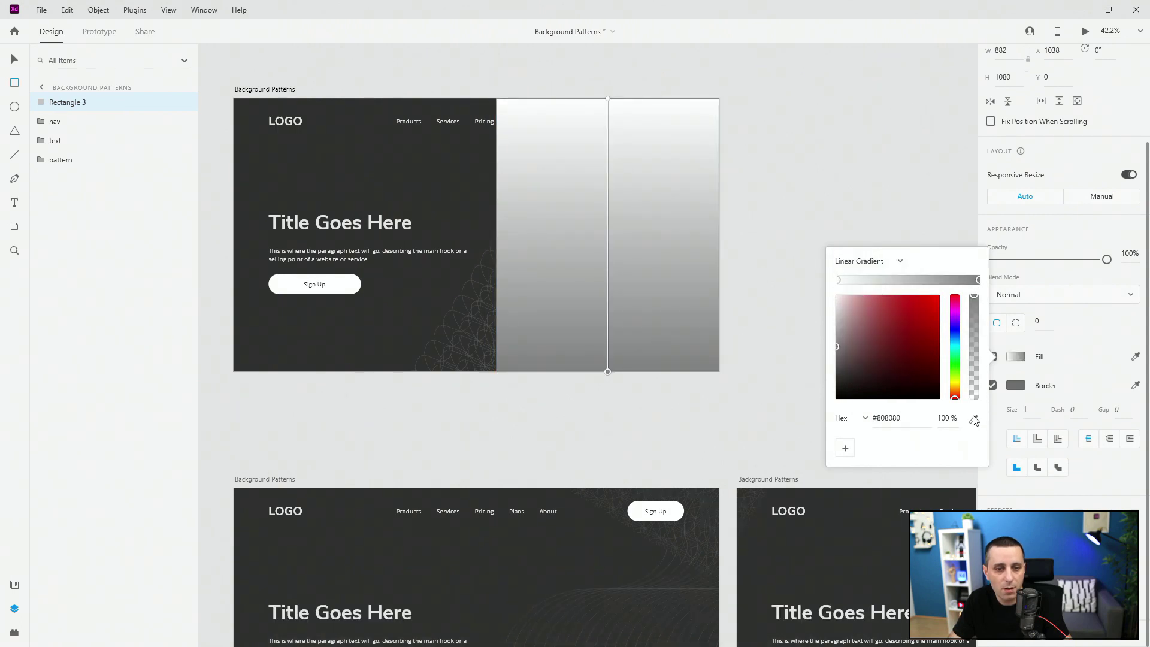
{"action": "left_click", "coordinate": [250, 172]}
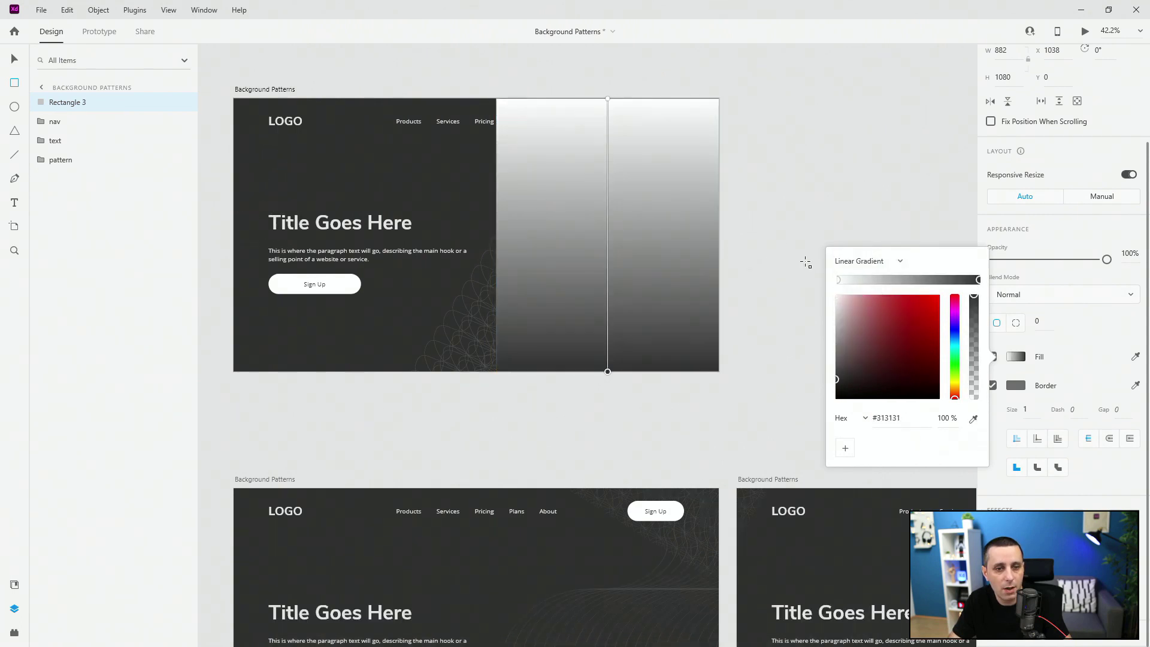
{"action": "left_click", "coordinate": [837, 280]}
{"action": "left_click_drag", "start_coordinate": [978, 297], "coordinate": [976, 456]}
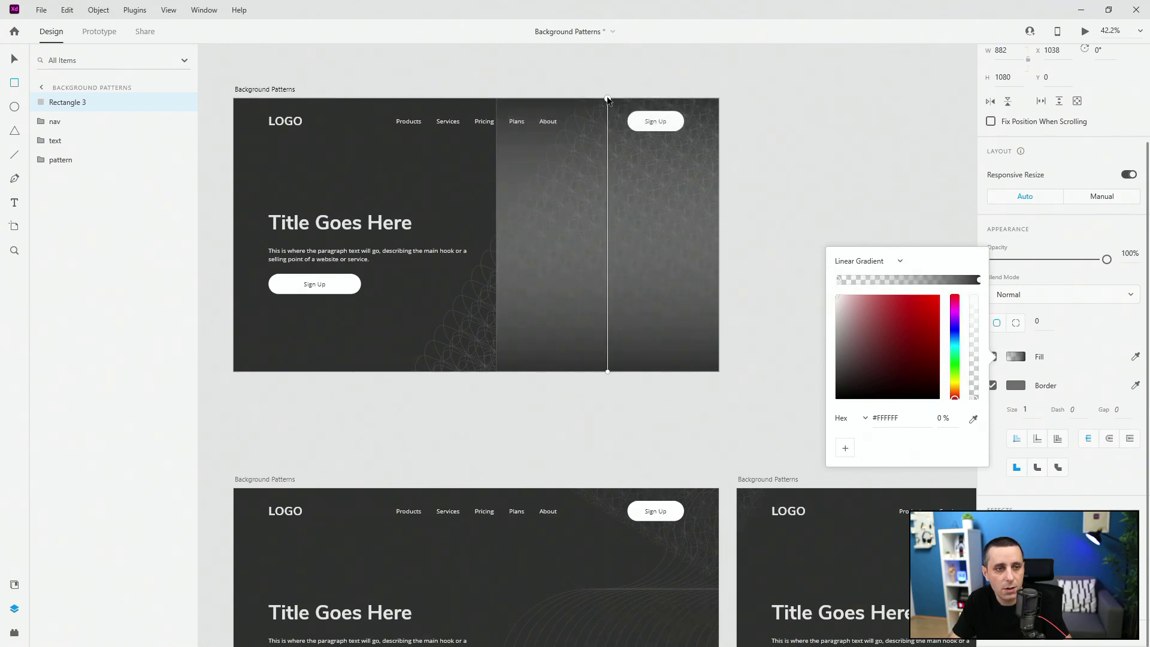
Step: Run the gradient horizontally from the rectangle's right edge toward the left, and widen the rectangle leftward to about 1456
{"action": "left_click_drag", "start_coordinate": [607, 100], "coordinate": [718, 238]}
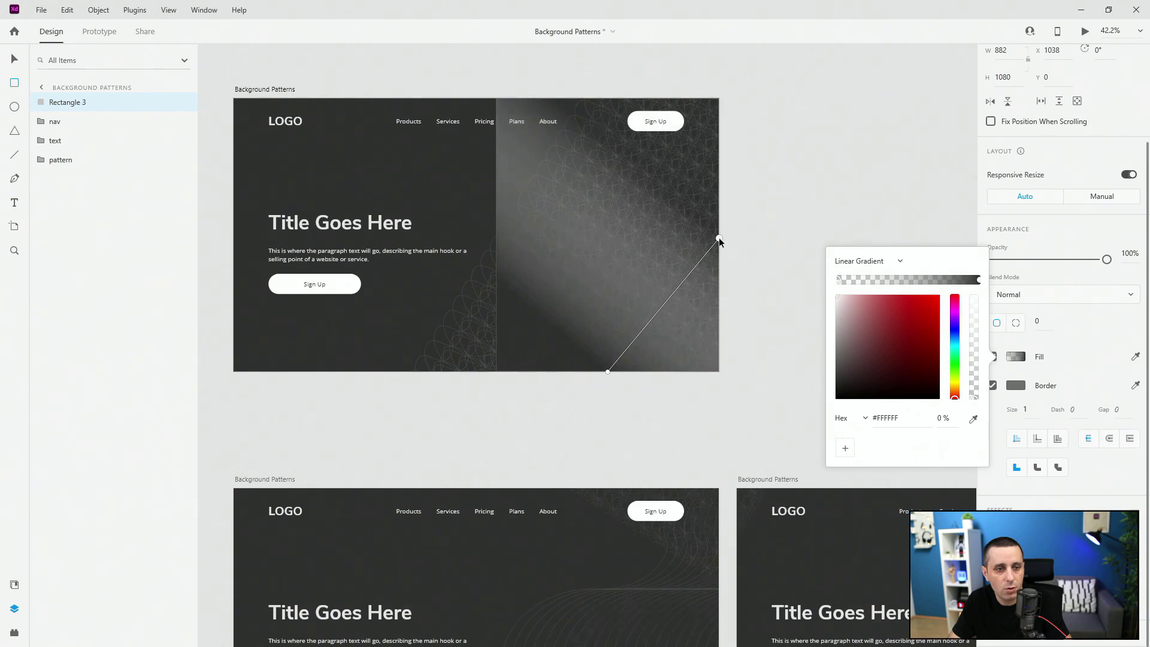
{"action": "left_click_drag", "start_coordinate": [607, 368], "coordinate": [297, 239]}
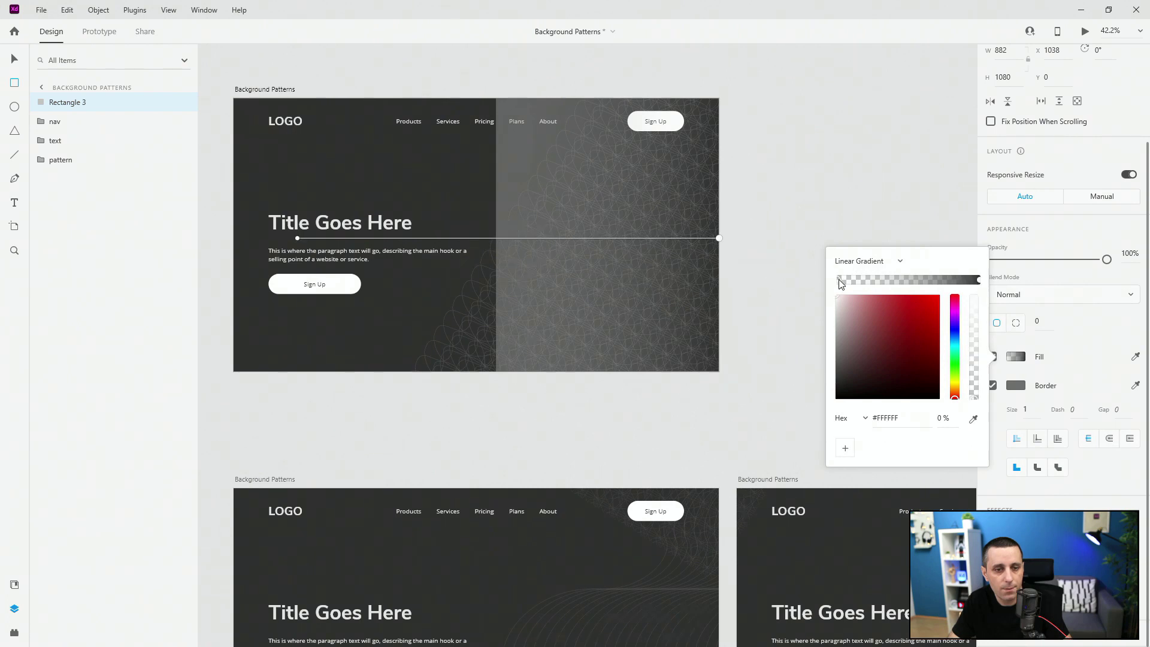
{"action": "left_click", "coordinate": [561, 142]}
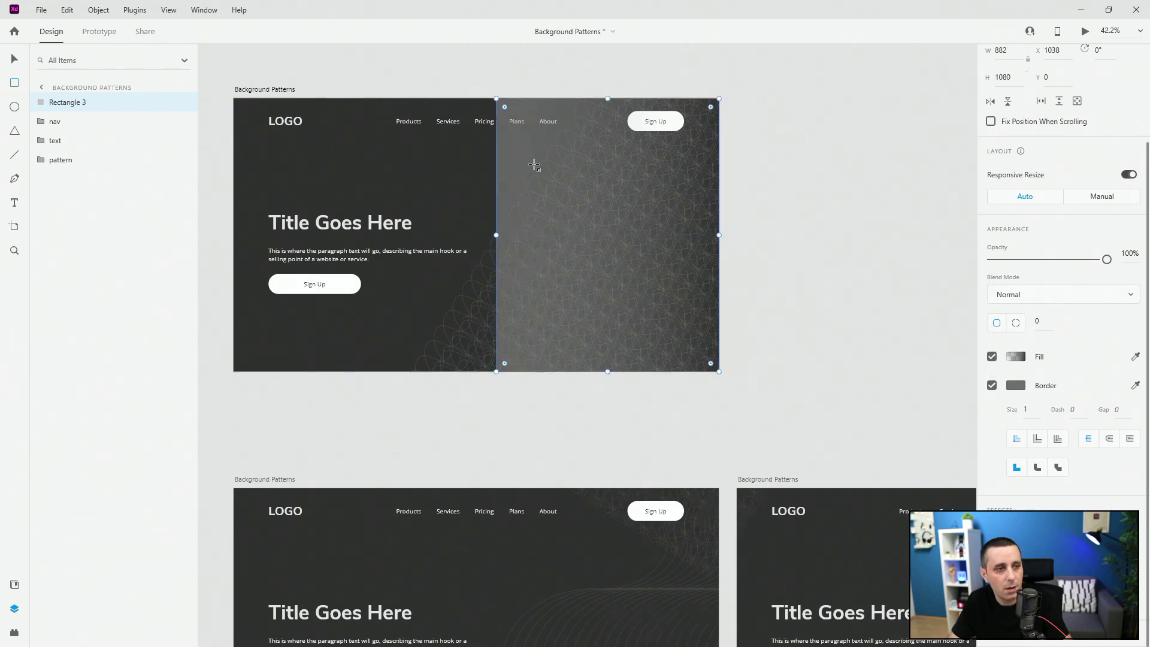
{"action": "left_click_drag", "start_coordinate": [495, 236], "coordinate": [357, 233]}
Step: Set the gradient's first stop to #313131 at 100% opacity and its last stop to 0% opacity
{"action": "left_click", "coordinate": [1018, 358]}
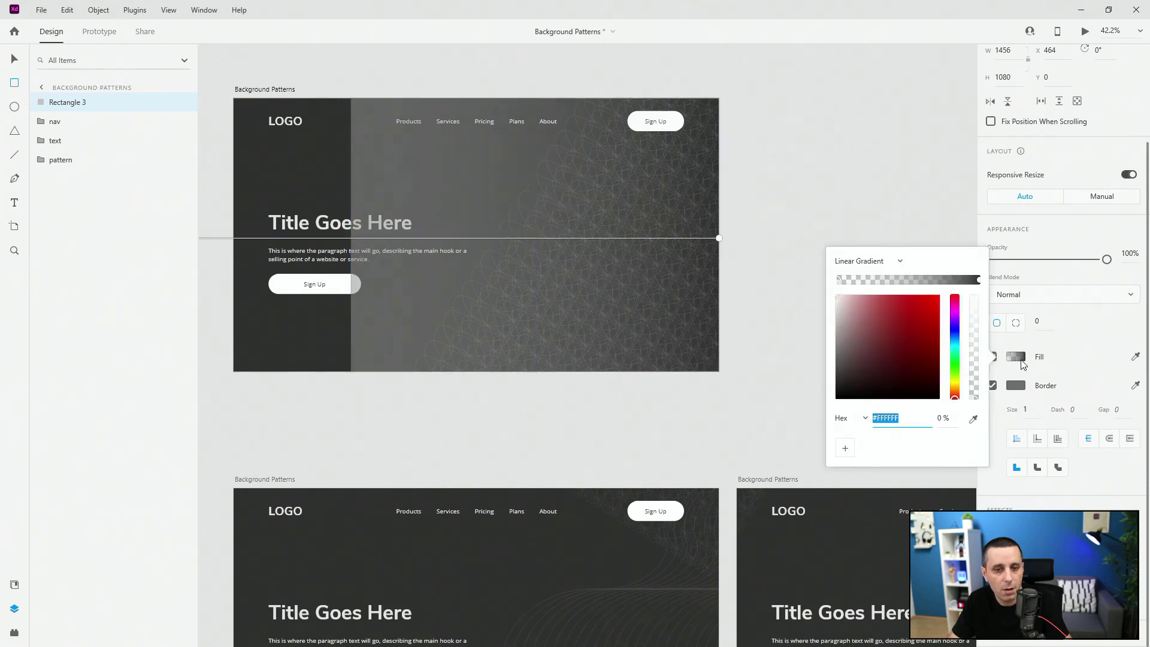
{"action": "left_click", "coordinate": [979, 279]}
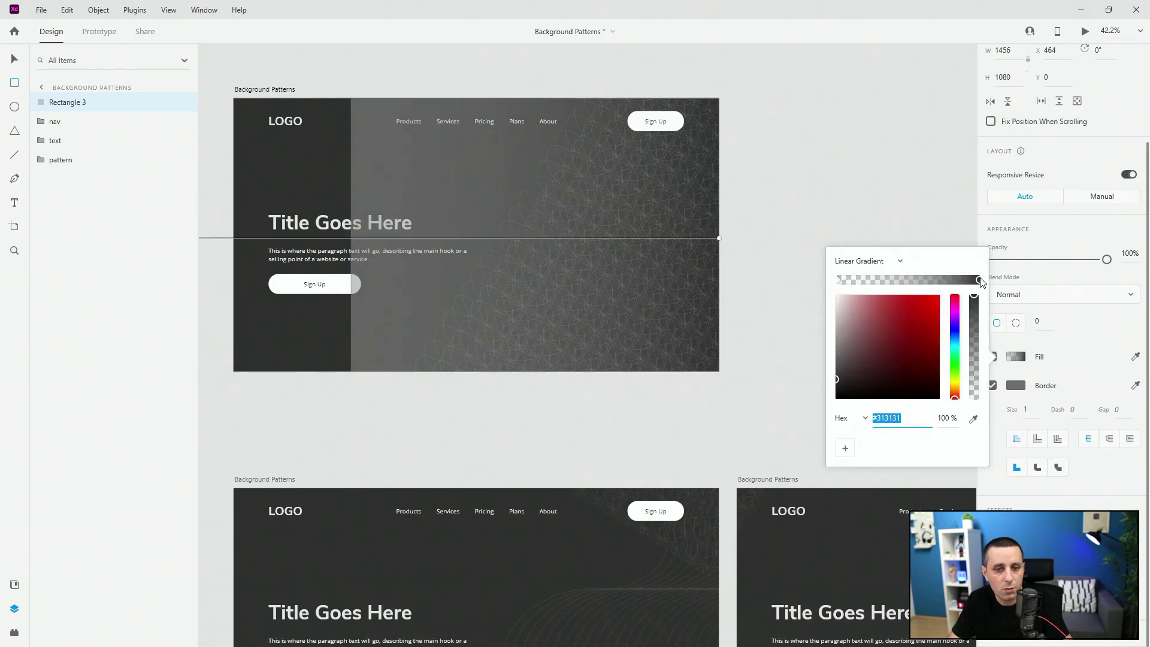
{"action": "left_click", "coordinate": [838, 280]}
{"action": "left_click", "coordinate": [973, 418]}
{"action": "left_click", "coordinate": [335, 150]}
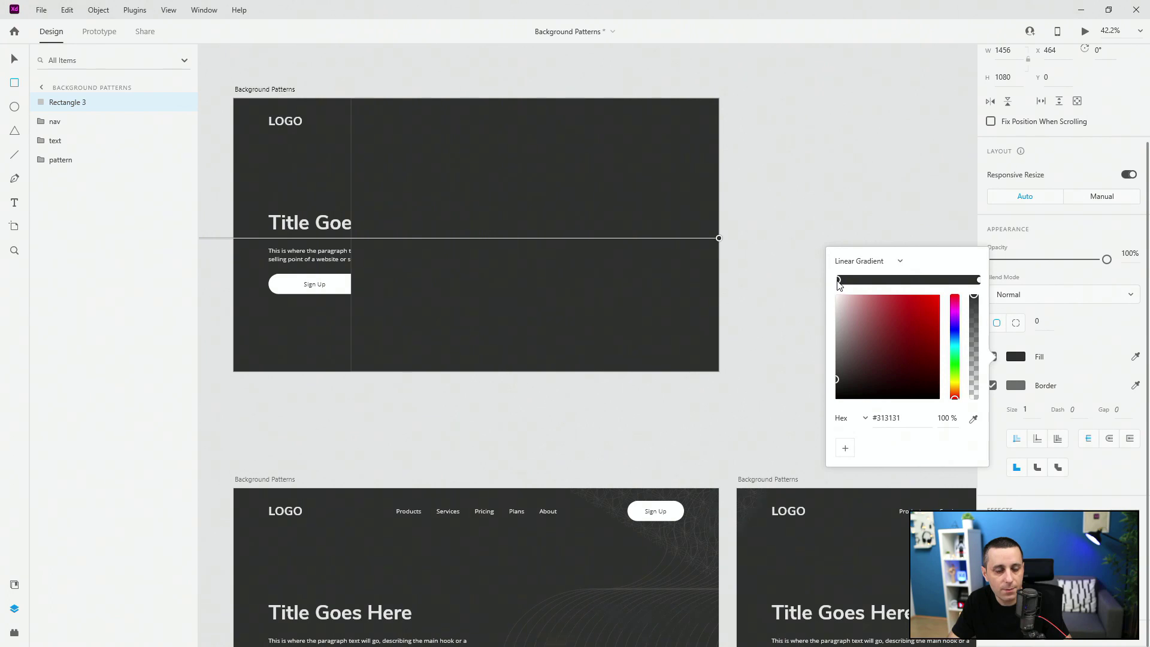
{"action": "left_click", "coordinate": [979, 281]}
{"action": "left_click_drag", "start_coordinate": [974, 308], "coordinate": [974, 434]}
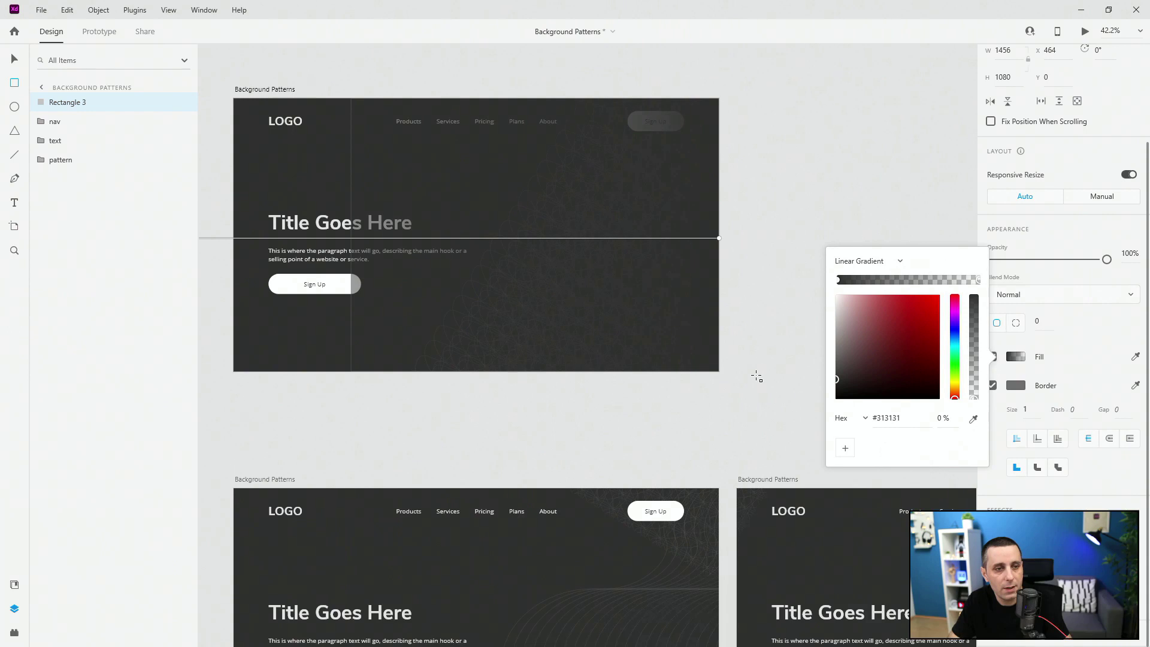
Step: Remove the rectangle's border and lower its opacity to 63%
{"action": "left_click", "coordinate": [1072, 379]}
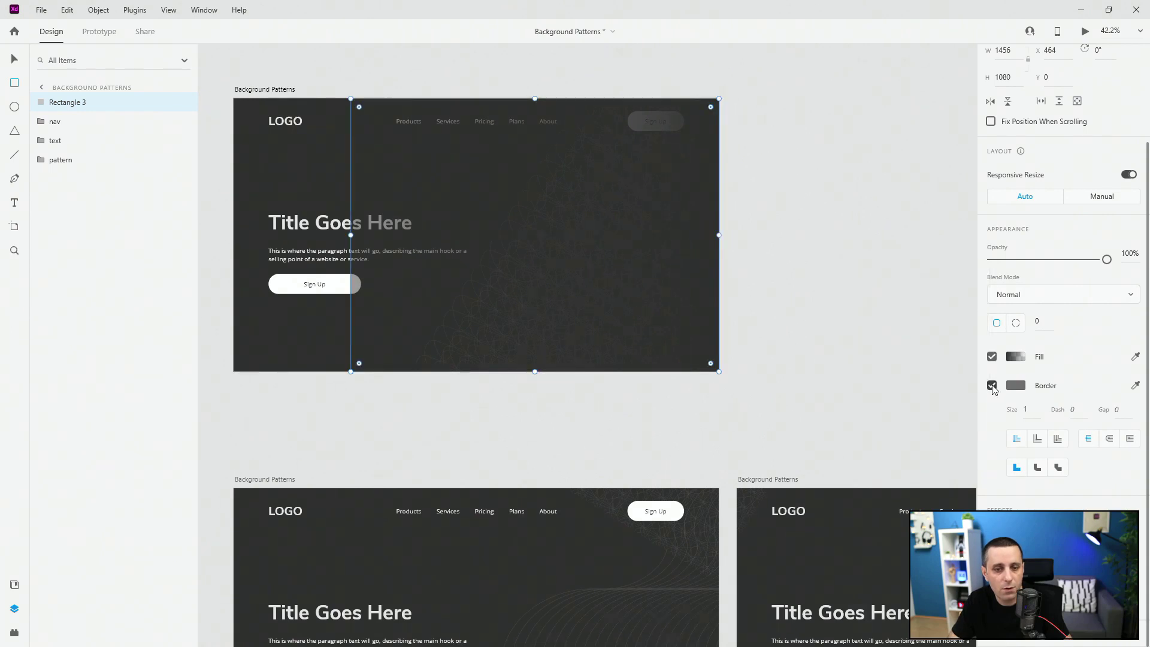
{"action": "left_click", "coordinate": [992, 385]}
{"action": "left_click_drag", "start_coordinate": [1097, 351], "coordinate": [1064, 348]}
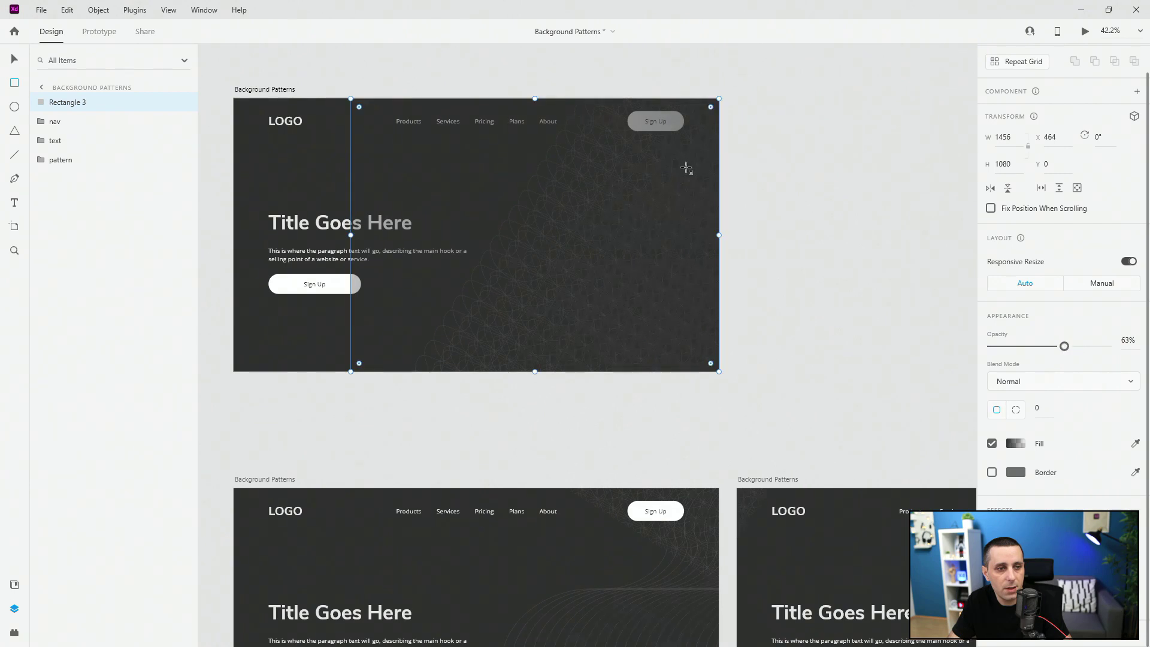
Step: Place the gradient rectangle between the text and pattern groups in the layer order, and preview the artboard
{"action": "left_click_drag", "start_coordinate": [74, 103], "coordinate": [75, 156]}
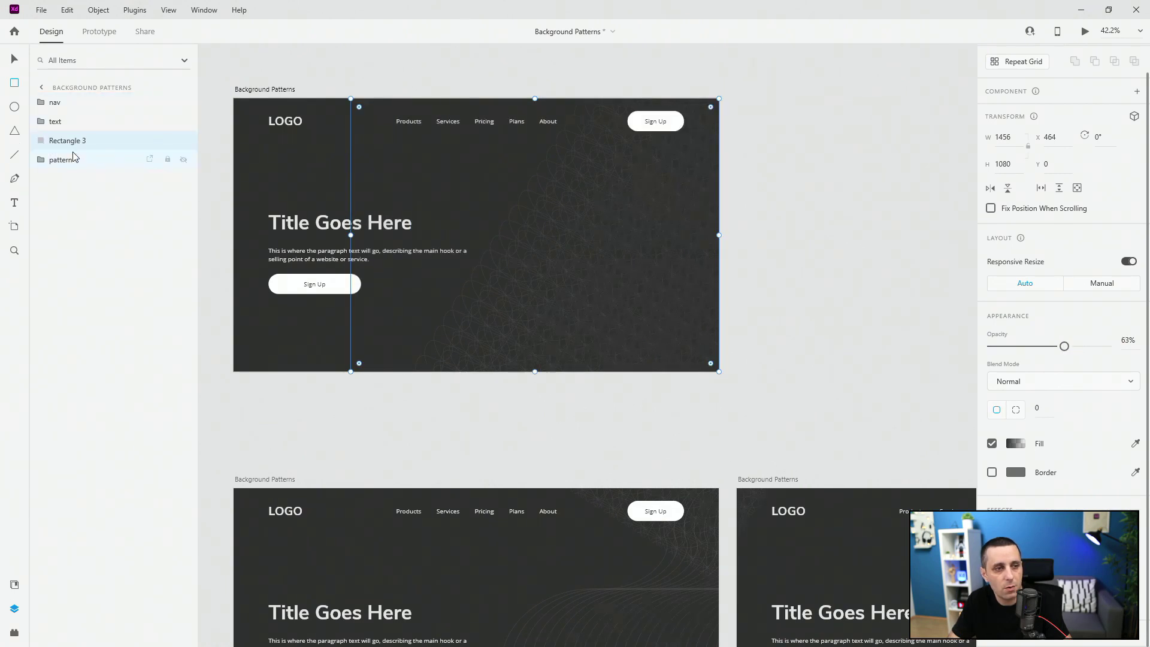
{"action": "key", "text": "ctrl+Return"}
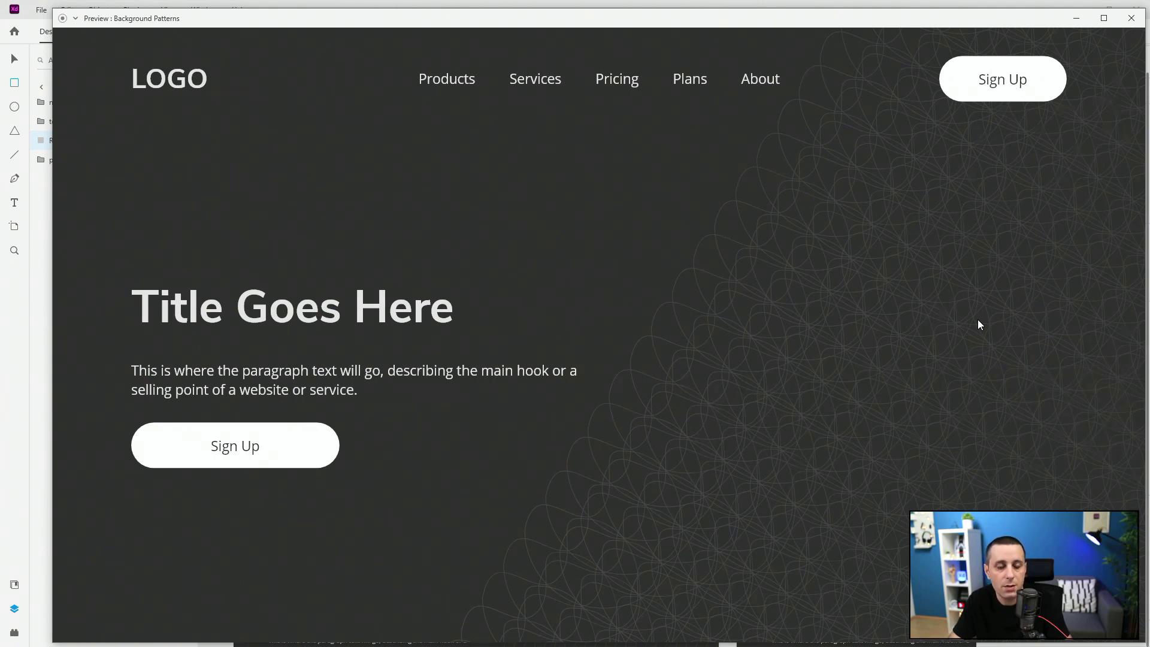
Step: Close the preview and delete the gradient rectangle together with the pattern group
{"action": "left_click", "coordinate": [1128, 18]}
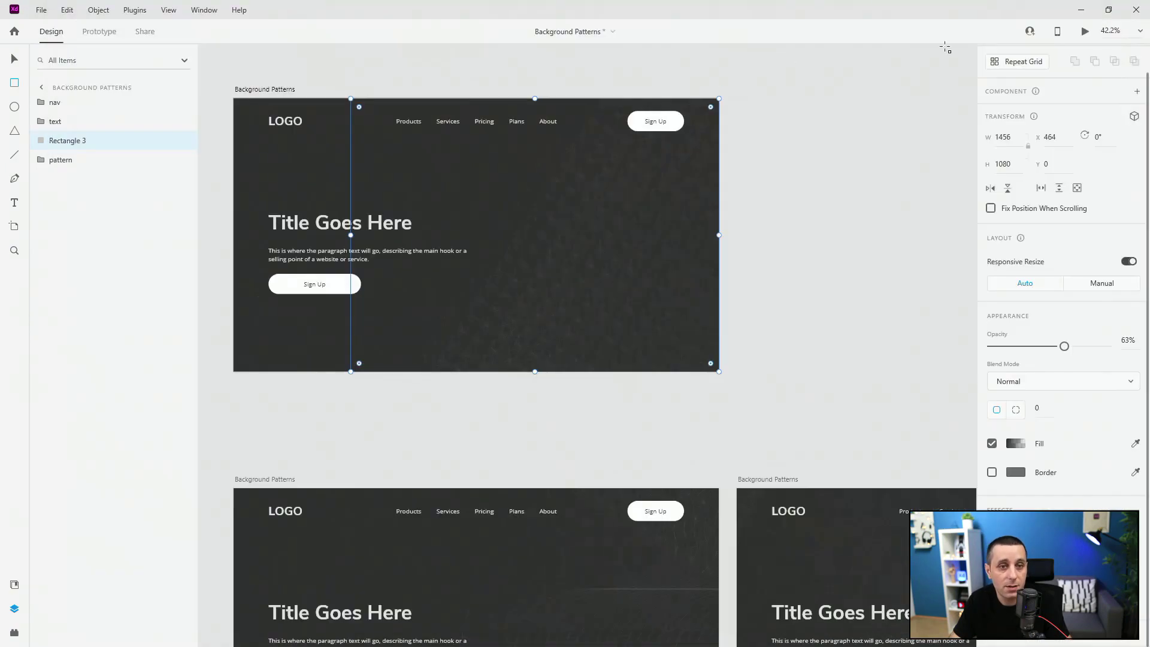
{"action": "left_click", "coordinate": [94, 165], "text": "shift"}
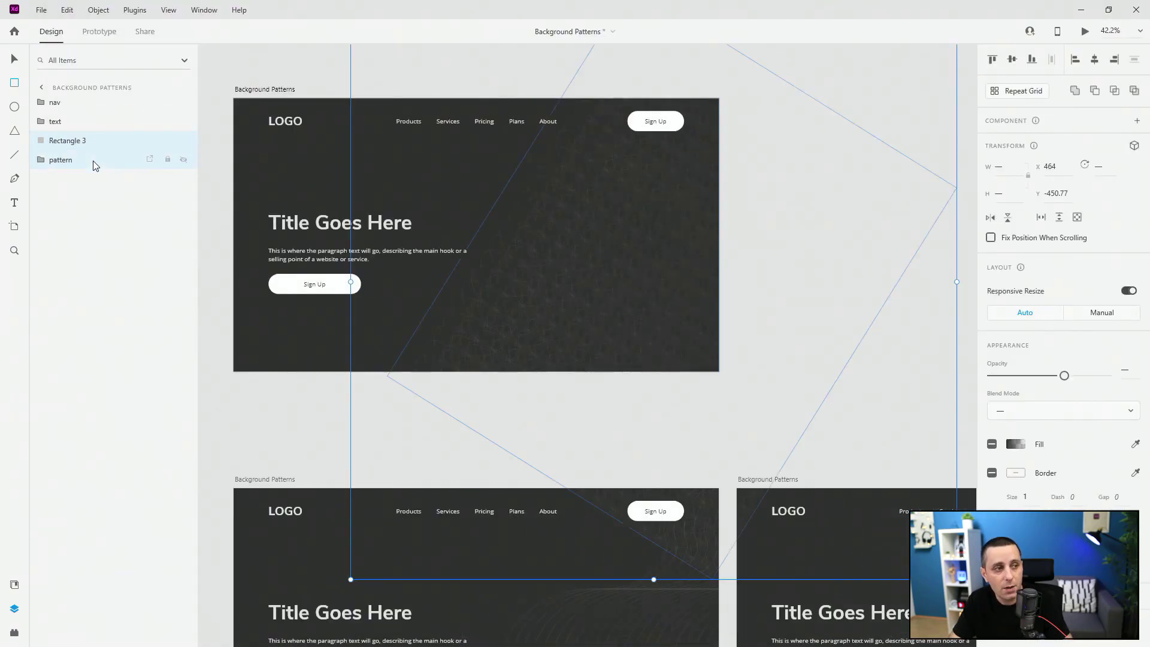
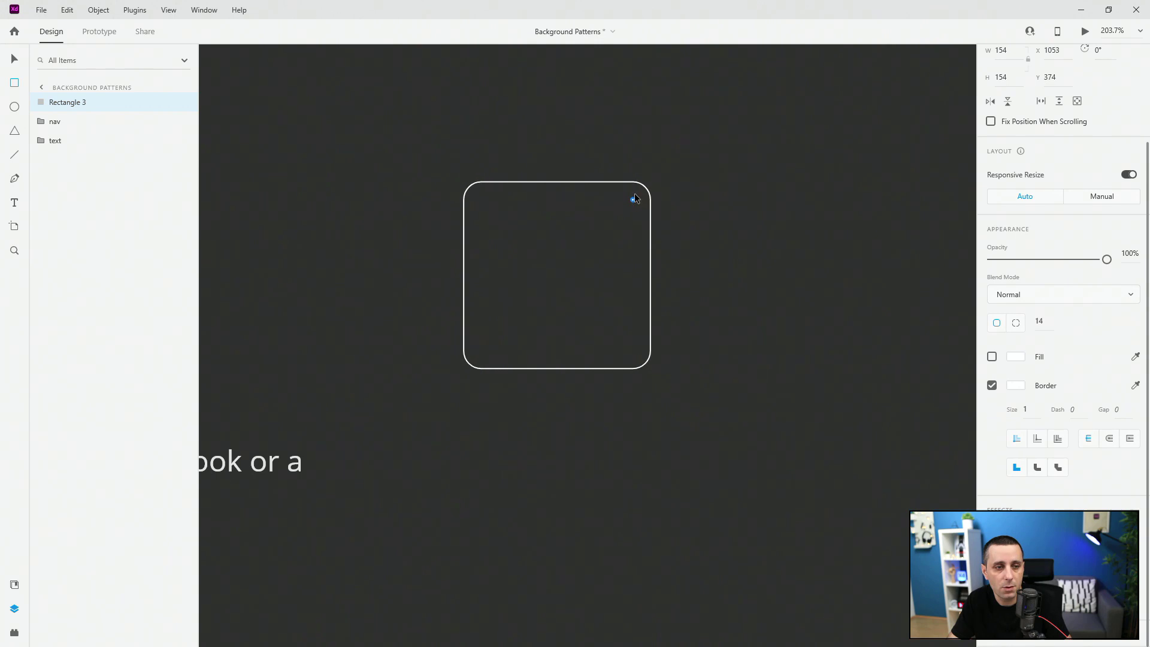
Step: Place the rounded square below the text group in the layer order and rename it pattern
{"action": "left_click_drag", "start_coordinate": [69, 105], "coordinate": [64, 147]}
{"action": "double_click", "coordinate": [64, 144]}
{"action": "type", "text": "pattern"}
{"action": "key", "text": "Return"}
{"action": "scroll", "coordinate": [419, 259], "scroll_direction": "down", "scroll_amount": 5}
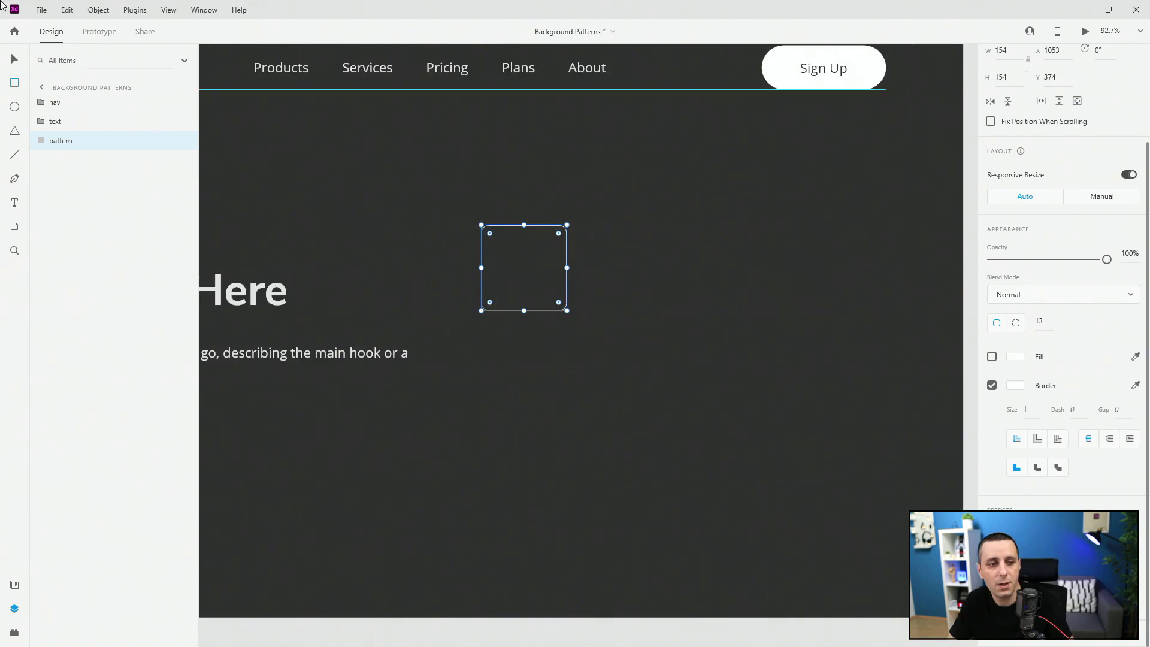
Step: Move the rounded square toward the artboard's upper right, to about X 1269, Y 319
{"action": "left_click", "coordinate": [15, 58]}
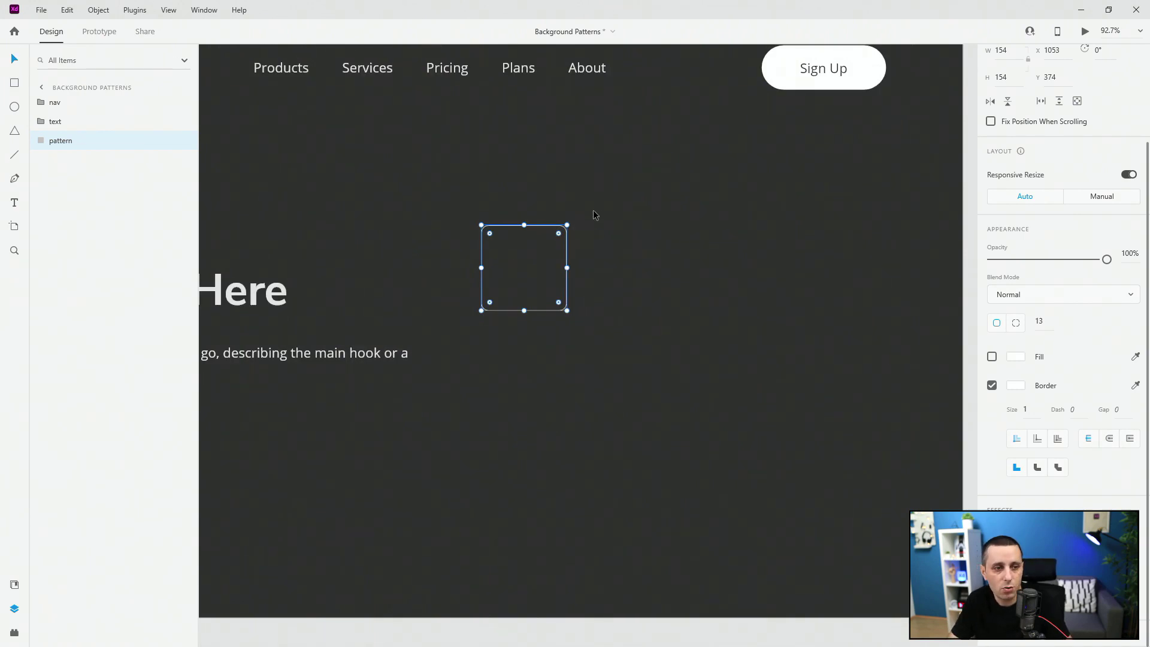
{"action": "left_click_drag", "start_coordinate": [556, 229], "coordinate": [676, 199]}
{"action": "scroll", "coordinate": [761, 205], "scroll_direction": "down", "scroll_amount": 2}
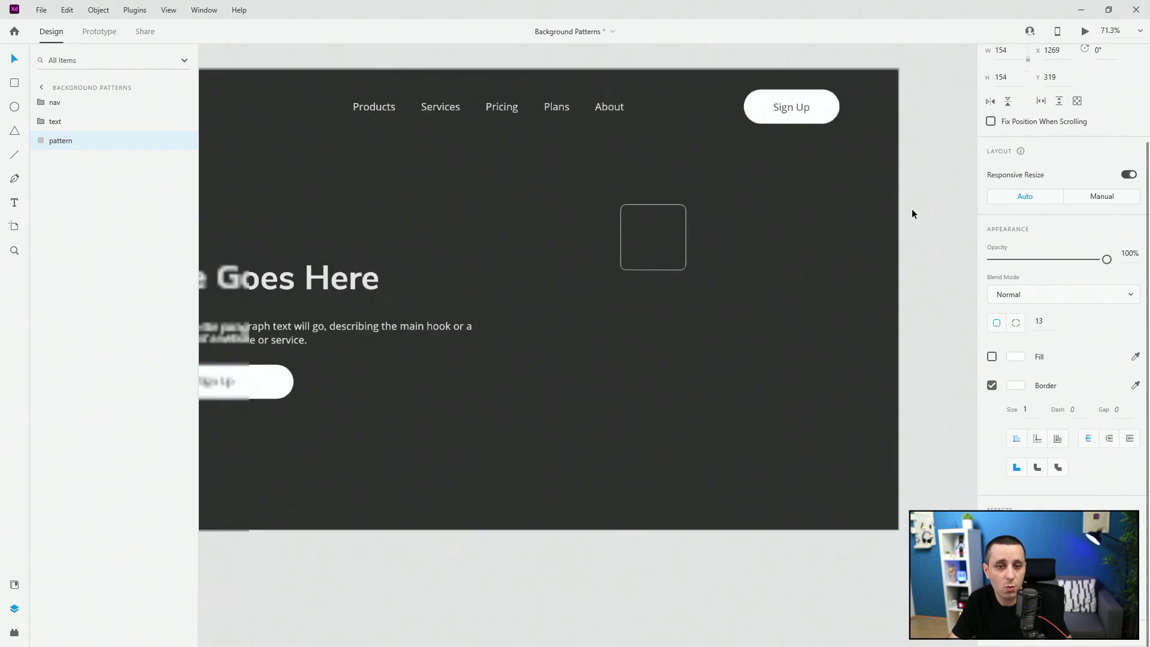
Step: Enable 3D transforms for the square and tilt it to about 7° around X and -29° around Y
{"action": "left_click", "coordinate": [1134, 146]}
{"action": "scroll", "coordinate": [660, 241], "scroll_direction": "up", "scroll_amount": 3}
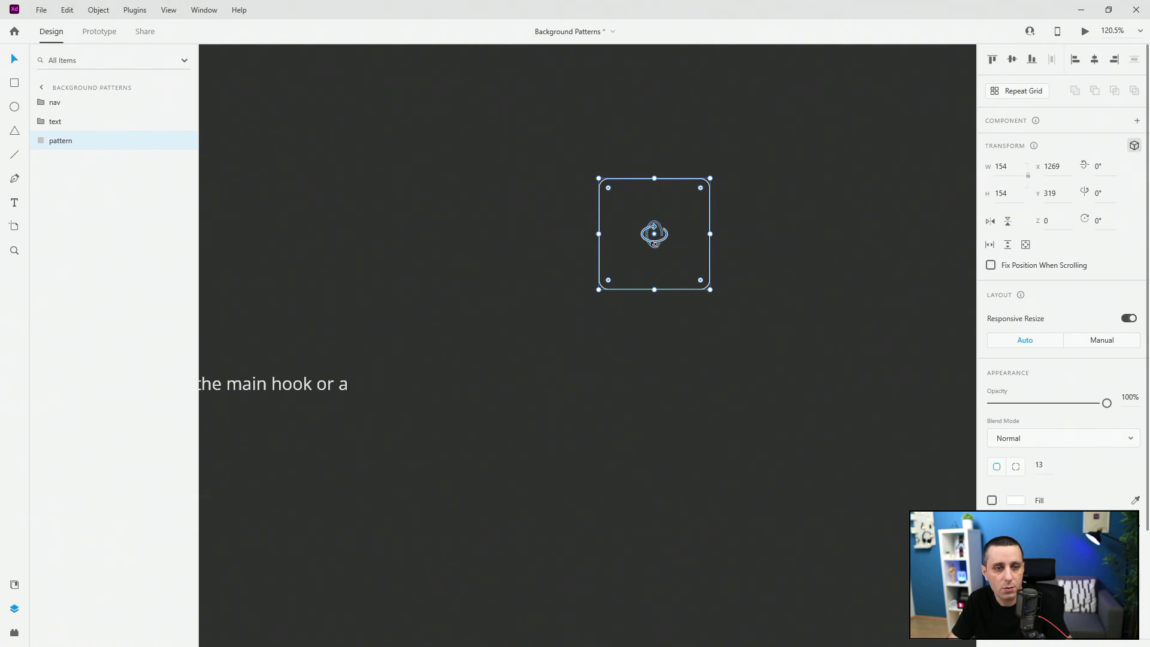
{"action": "mouse_move", "coordinate": [658, 236]}
{"action": "left_mouse_down"}
{"action": "mouse_move", "coordinate": [626, 239]}
{"action": "mouse_move", "coordinate": [654, 219]}
{"action": "left_mouse_up"}
{"action": "scroll", "coordinate": [458, 247], "scroll_direction": "down", "scroll_amount": 2}
{"action": "scroll", "coordinate": [459, 247], "scroll_direction": "down", "scroll_amount": 2}
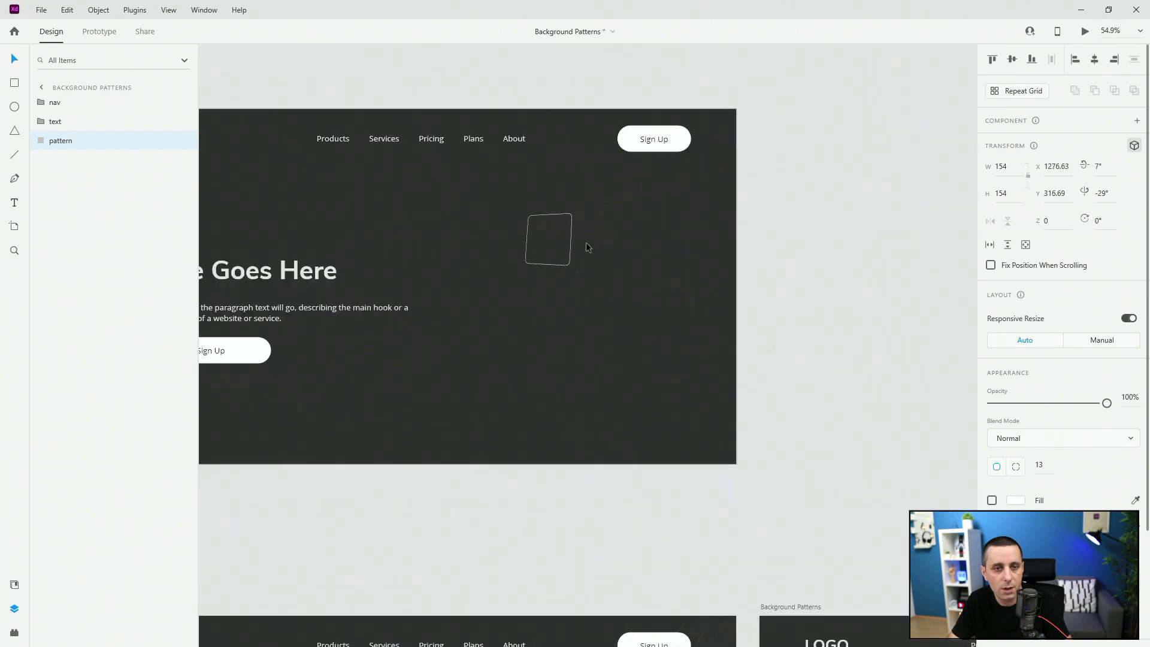
Step: Turn off 3D transforms and repeat the tilted square in a Repeat Grid about 1073 wide and 1006 high
{"action": "left_click", "coordinate": [1134, 147]}
{"action": "left_click", "coordinate": [1011, 93]}
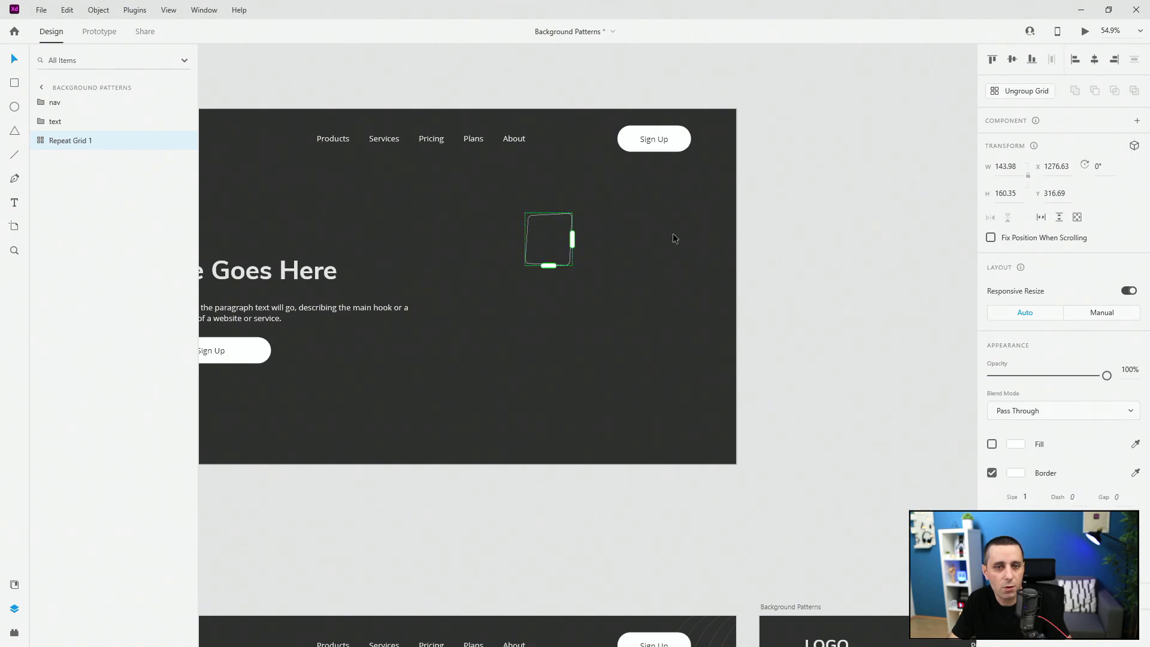
{"action": "left_click_drag", "start_coordinate": [572, 239], "coordinate": [878, 256]}
{"action": "left_click_drag", "start_coordinate": [701, 265], "coordinate": [632, 543]}
{"action": "left_click_drag", "start_coordinate": [575, 239], "coordinate": [544, 243]}
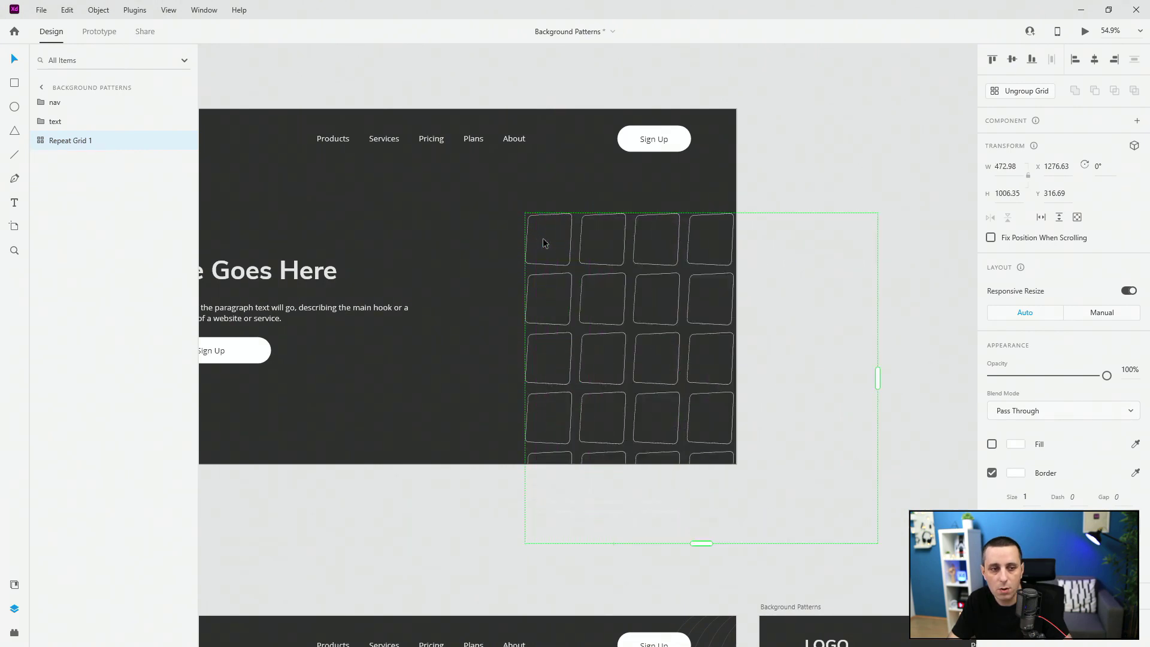
{"action": "left_click_drag", "start_coordinate": [608, 268], "coordinate": [619, 236]}
{"action": "key", "text": "ctrl+z"}
Step: Rotate the square inside the Repeat Grid in 3D to about 24° around X and 38° around Y
{"action": "left_click", "coordinate": [41, 140]}
{"action": "left_click", "coordinate": [70, 159]}
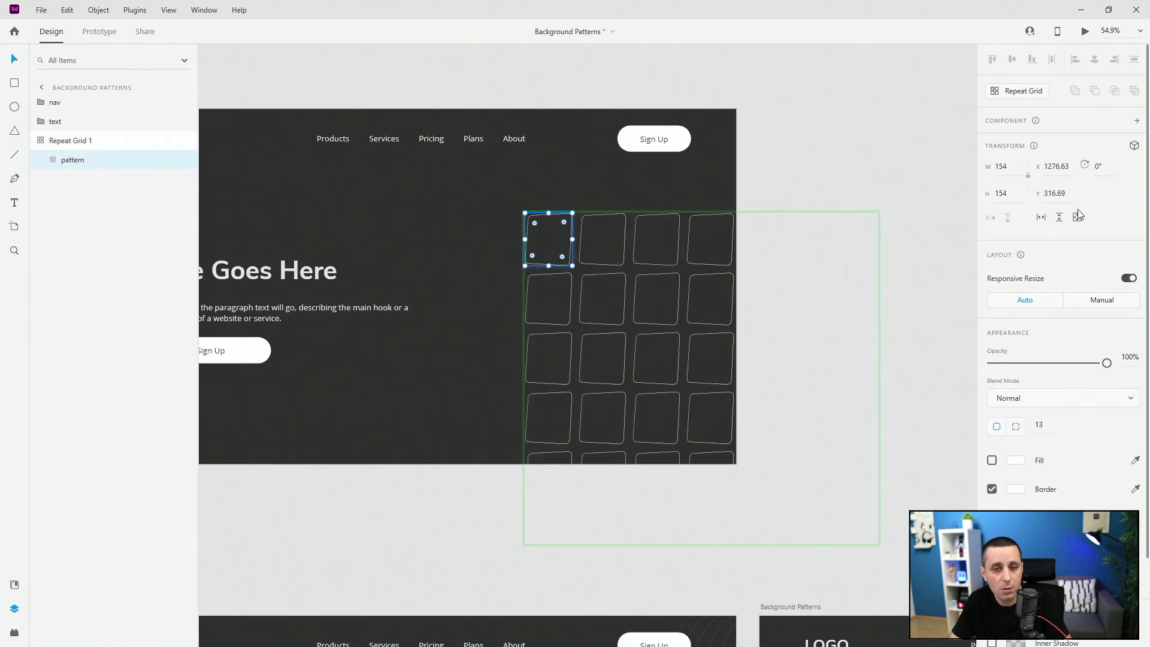
{"action": "left_click", "coordinate": [1134, 145]}
{"action": "left_click_drag", "start_coordinate": [547, 239], "coordinate": [532, 243]}
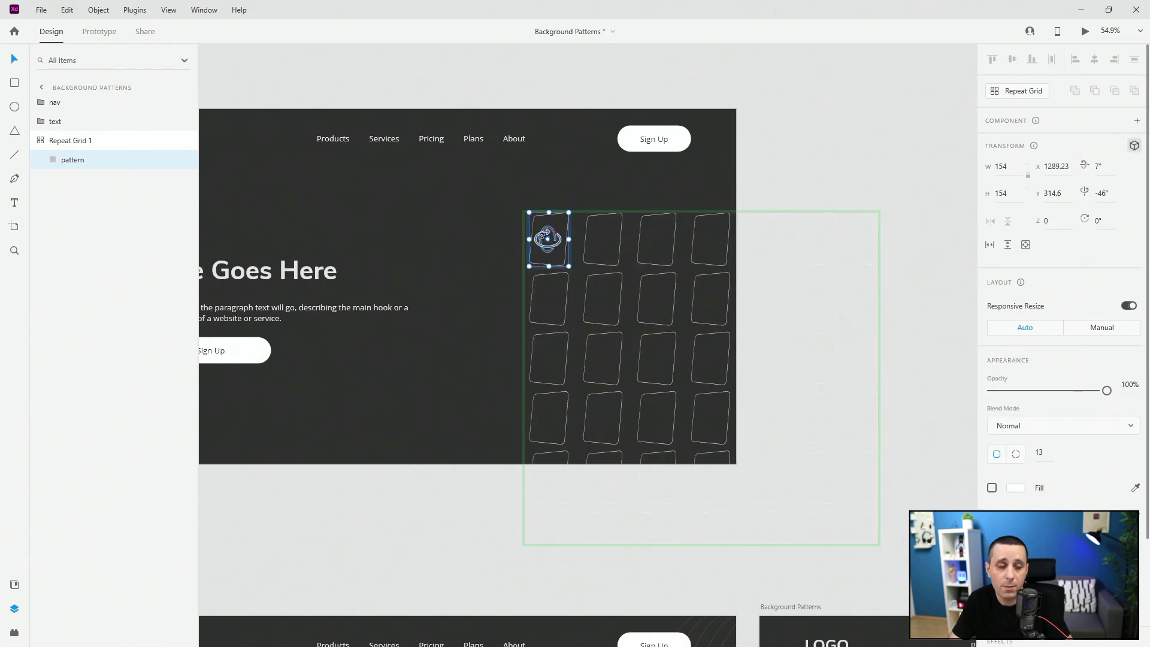
{"action": "key", "text": "Escape"}
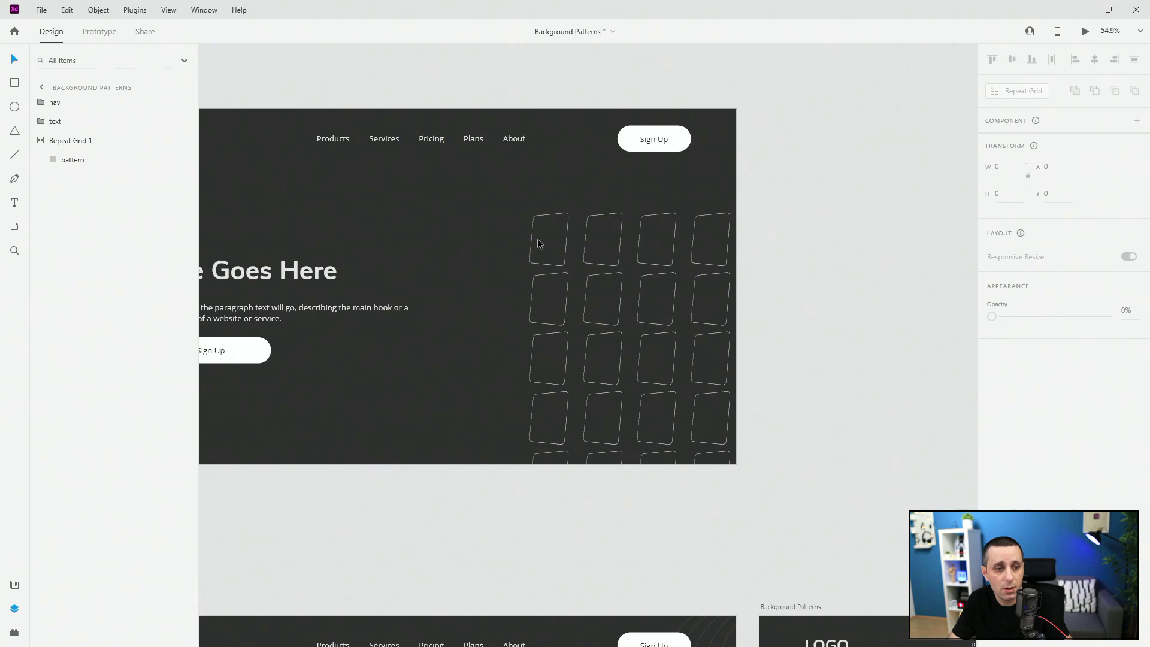
{"action": "left_click", "coordinate": [70, 159]}
{"action": "scroll", "coordinate": [486, 249], "scroll_direction": "up", "scroll_amount": 5}
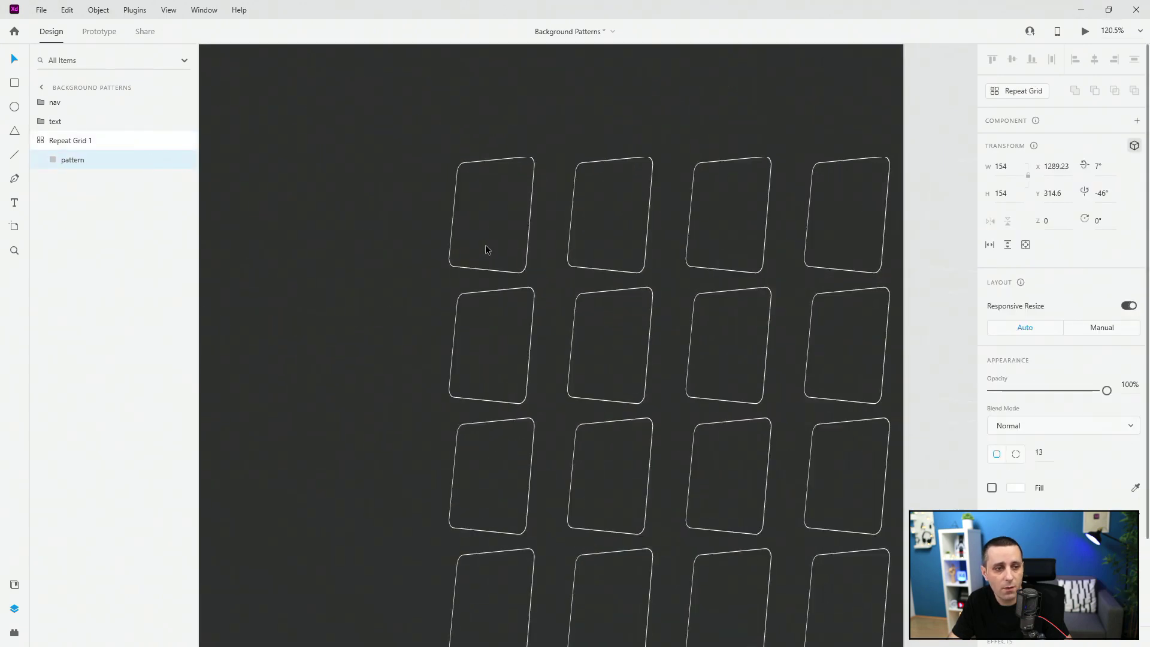
{"action": "mouse_move", "coordinate": [487, 216]}
{"action": "left_mouse_down"}
{"action": "mouse_move", "coordinate": [465, 220]}
{"action": "mouse_move", "coordinate": [546, 222]}
{"action": "mouse_move", "coordinate": [483, 195]}
{"action": "left_mouse_up"}
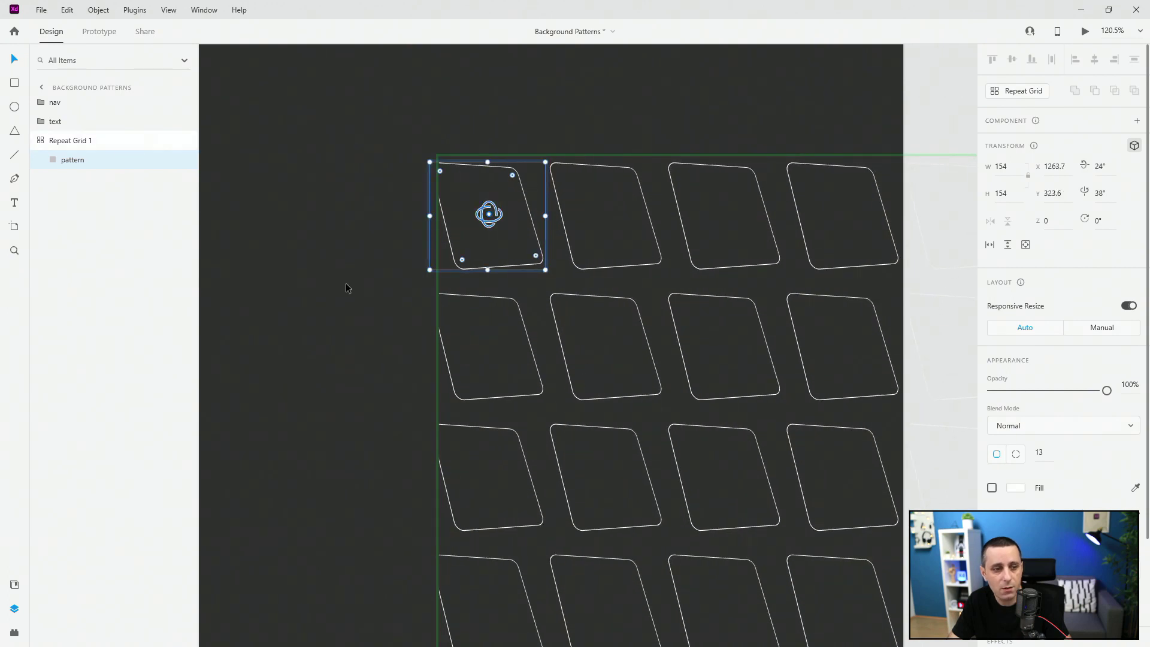
Step: Tighten the Repeat Grid's vertical spacing until its rows overlap, and center the grid vertically on the artboard
{"action": "left_click", "coordinate": [111, 144]}
{"action": "left_click_drag", "start_coordinate": [693, 416], "coordinate": [702, 299]}
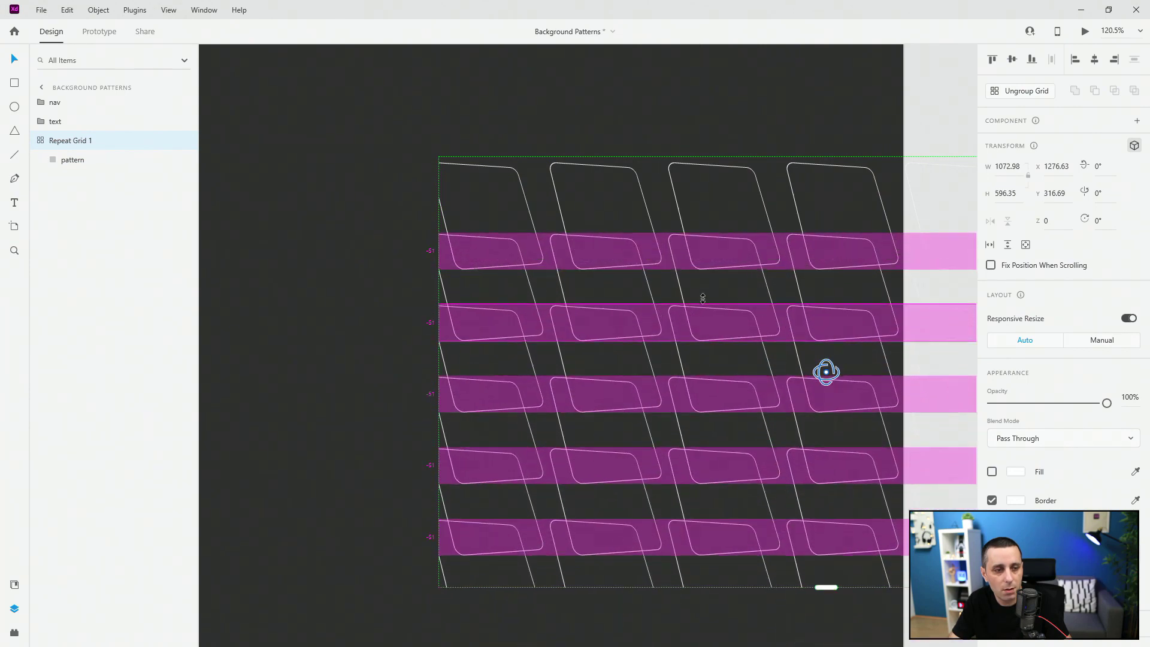
{"action": "scroll", "coordinate": [515, 299], "scroll_direction": "down", "scroll_amount": 5}
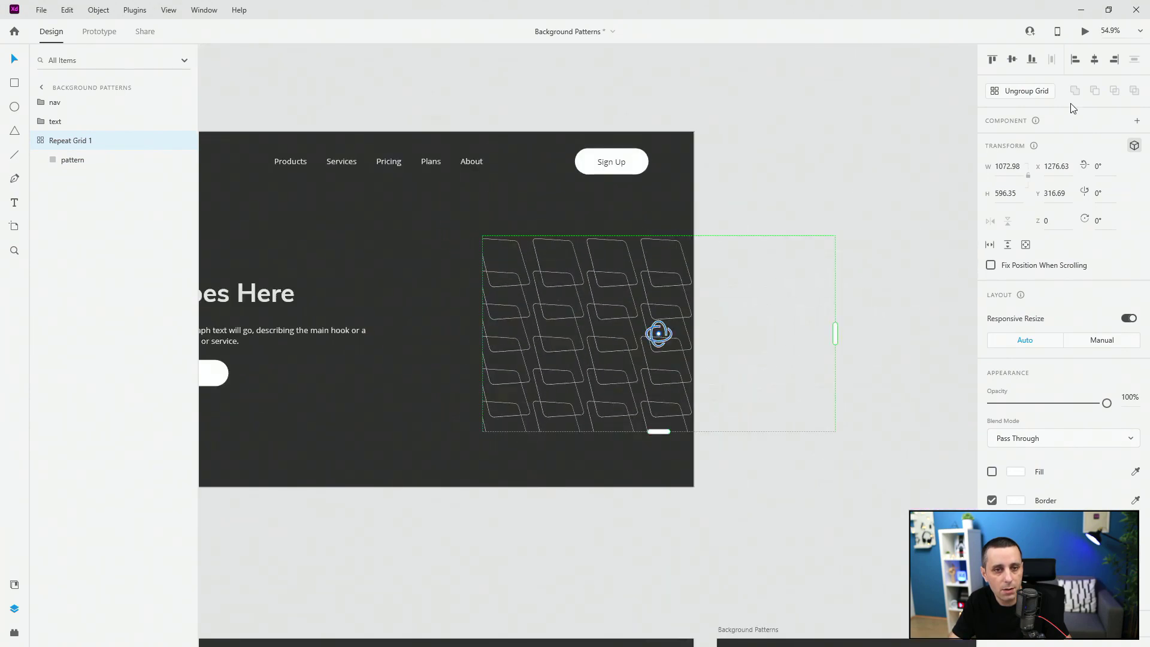
{"action": "left_click", "coordinate": [1014, 62]}
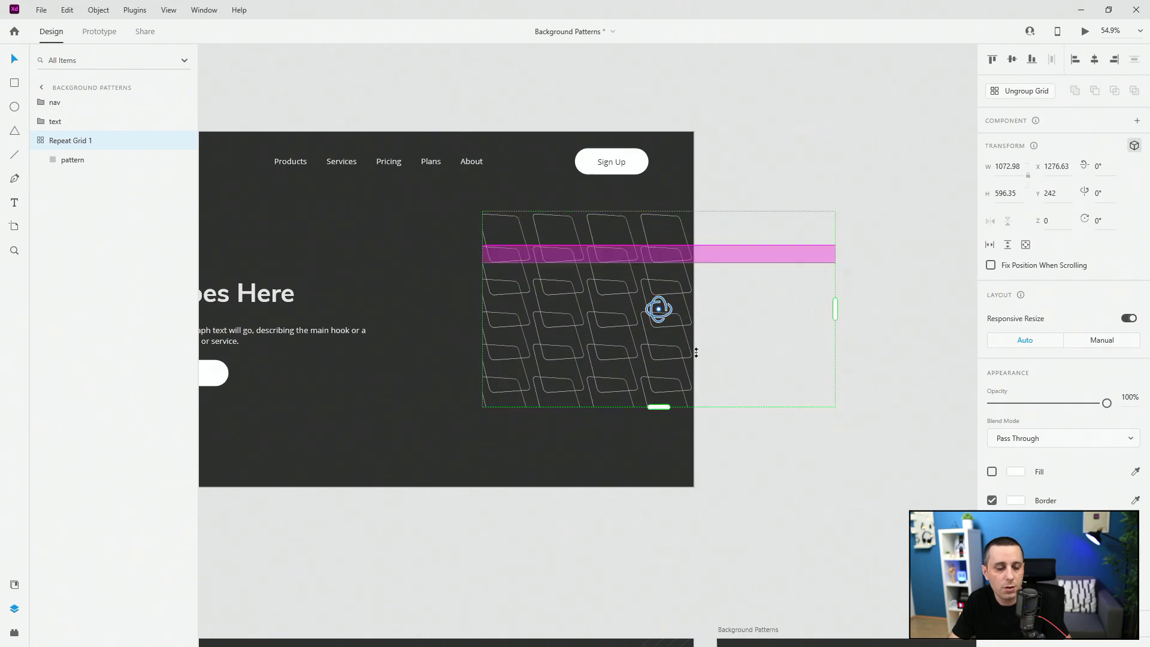
Step: Rename the Repeat Grid as pattern, group it, and name the group pattern as well
{"action": "double_click", "coordinate": [83, 139]}
{"action": "type", "text": "pattern"}
{"action": "key", "text": "Return"}
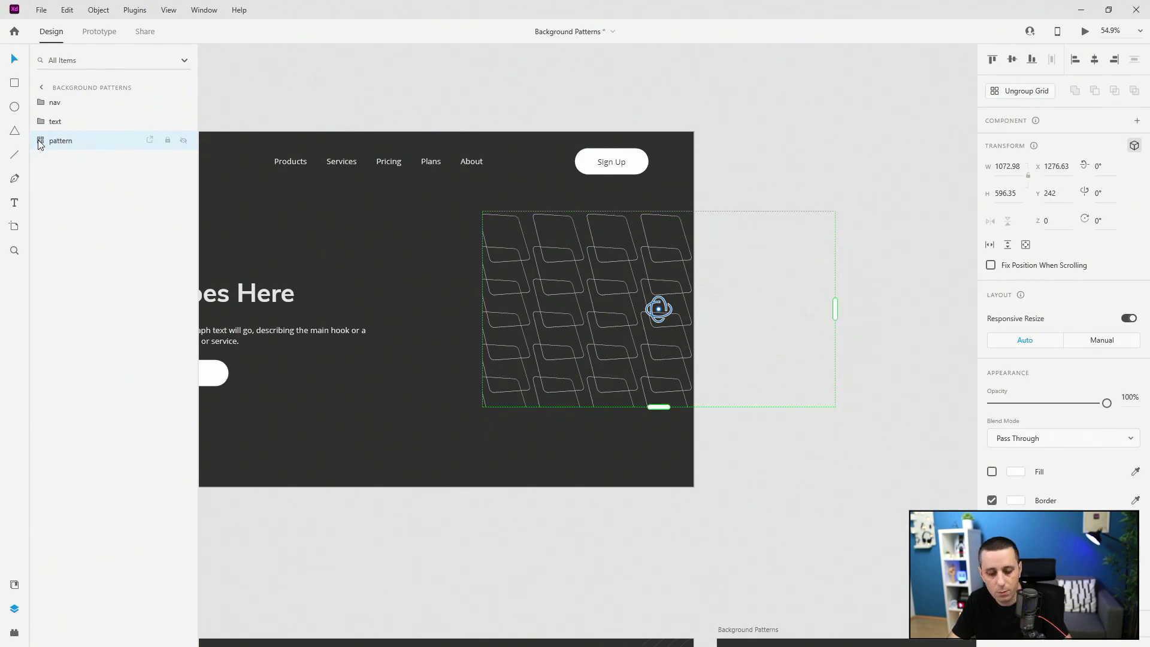
{"action": "key", "text": "ctrl+shift+g"}
{"action": "double_click", "coordinate": [64, 141]}
{"action": "type", "text": "pattern"}
{"action": "key", "text": "Return"}
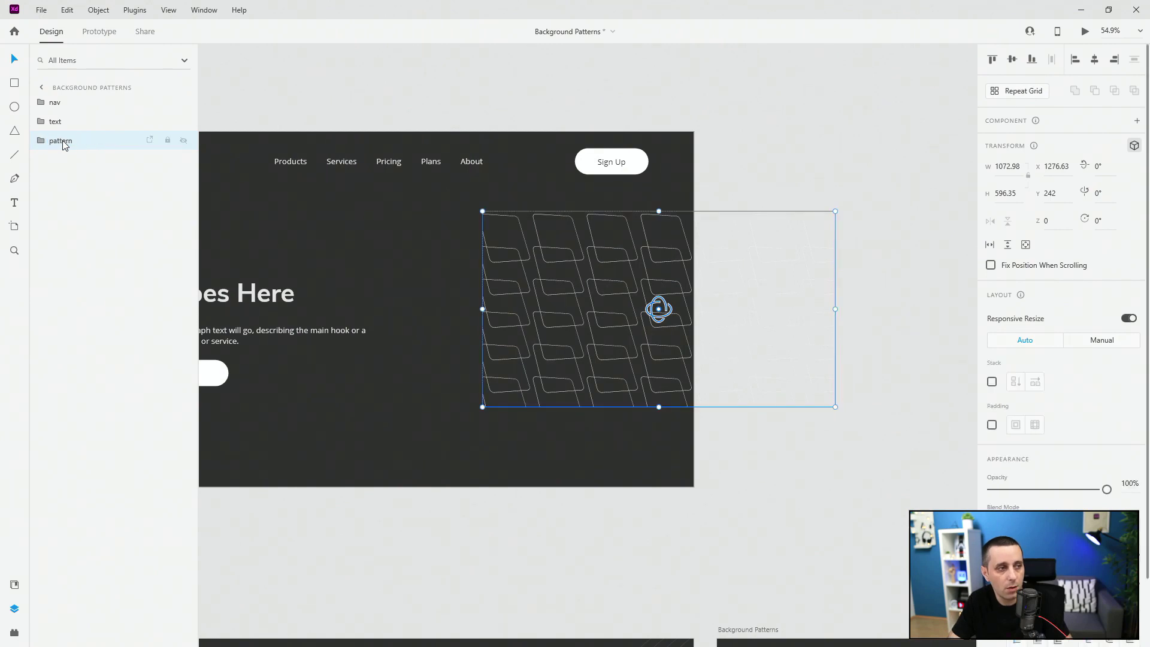
Step: Align the pattern group to the artboard's top edge, and extend it to 1080 high and about 1190 wide
{"action": "left_click", "coordinate": [993, 59]}
{"action": "left_click_drag", "start_coordinate": [660, 329], "coordinate": [659, 486]}
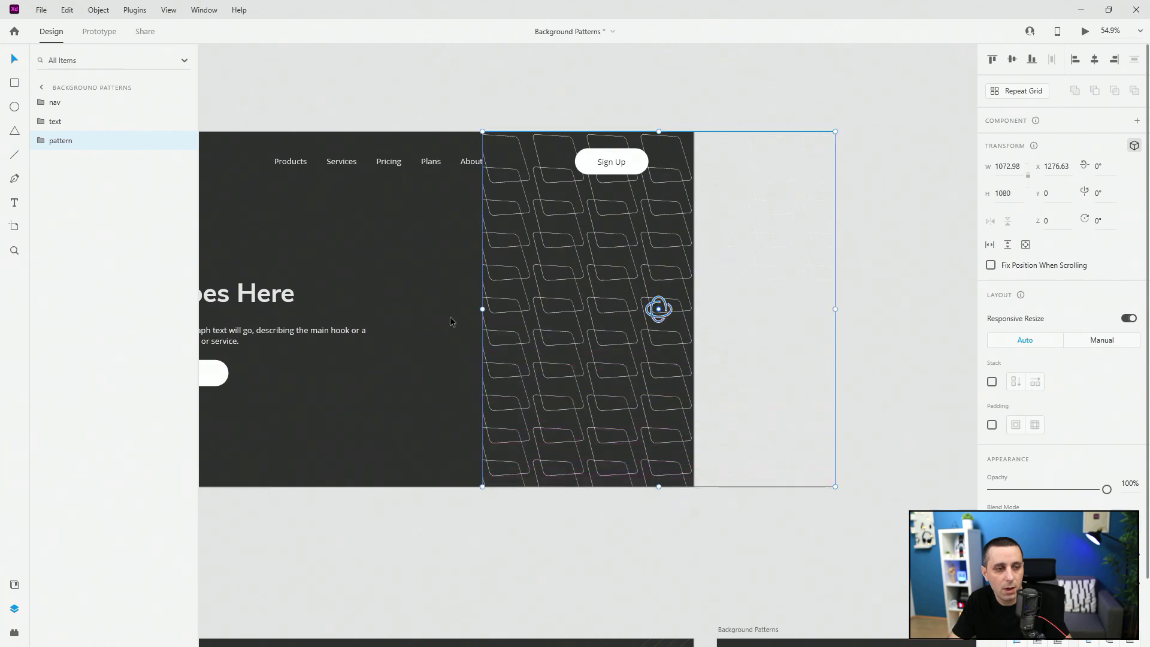
{"action": "left_click_drag", "start_coordinate": [482, 309], "coordinate": [443, 306]}
Step: Rotate the pattern group to -11°, and shift and enlarge it to about 1227 by 1432 across the artboard's right side
{"action": "left_click_drag", "start_coordinate": [840, 129], "coordinate": [790, 115]}
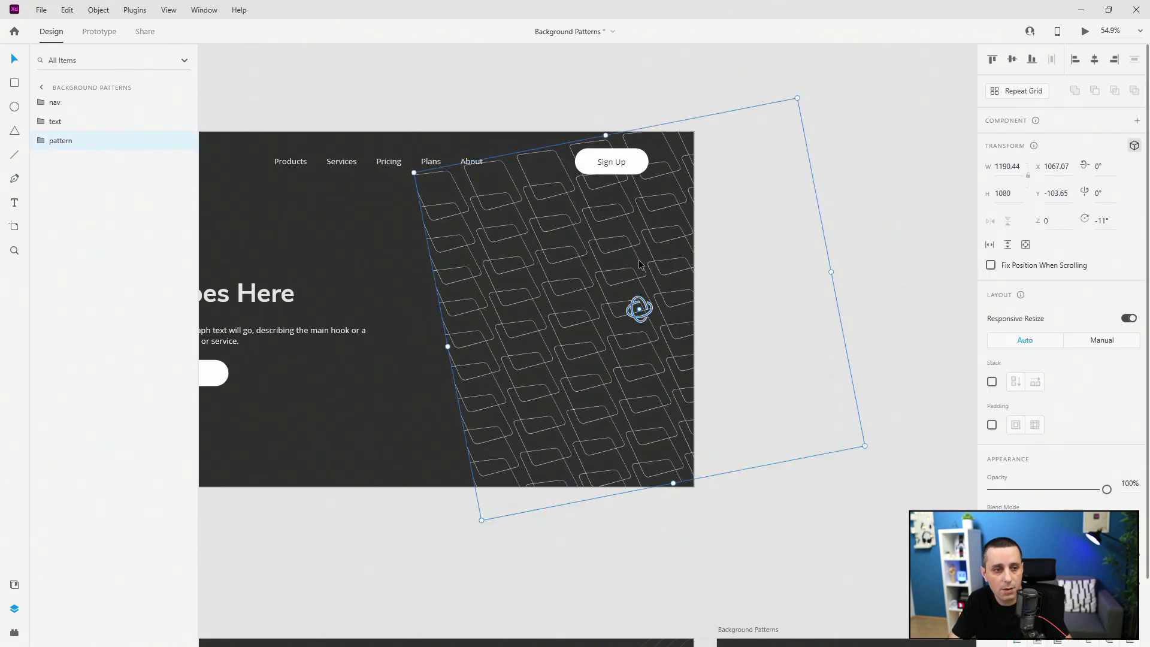
{"action": "left_click_drag", "start_coordinate": [624, 239], "coordinate": [604, 194]}
{"action": "left_click_drag", "start_coordinate": [417, 300], "coordinate": [406, 303]}
{"action": "left_click_drag", "start_coordinate": [644, 439], "coordinate": [666, 549]}
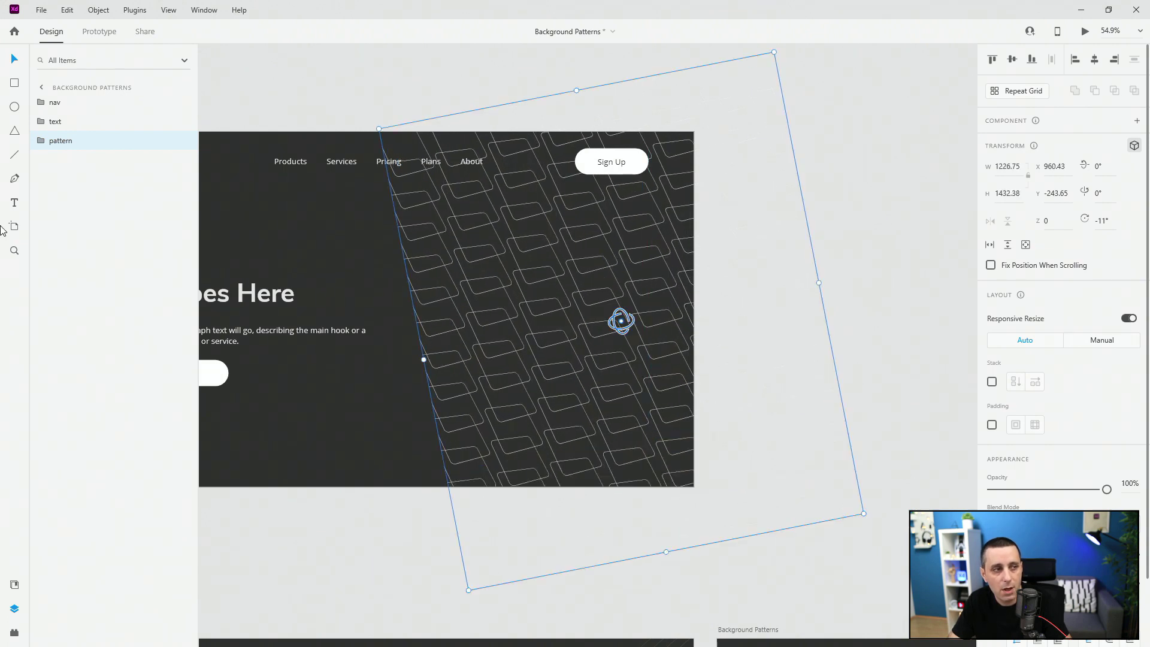
Step: Try a #3EC6FF border color on the square inside the pattern group's Repeat Grid
{"action": "left_click", "coordinate": [28, 142]}
{"action": "left_click", "coordinate": [46, 160]}
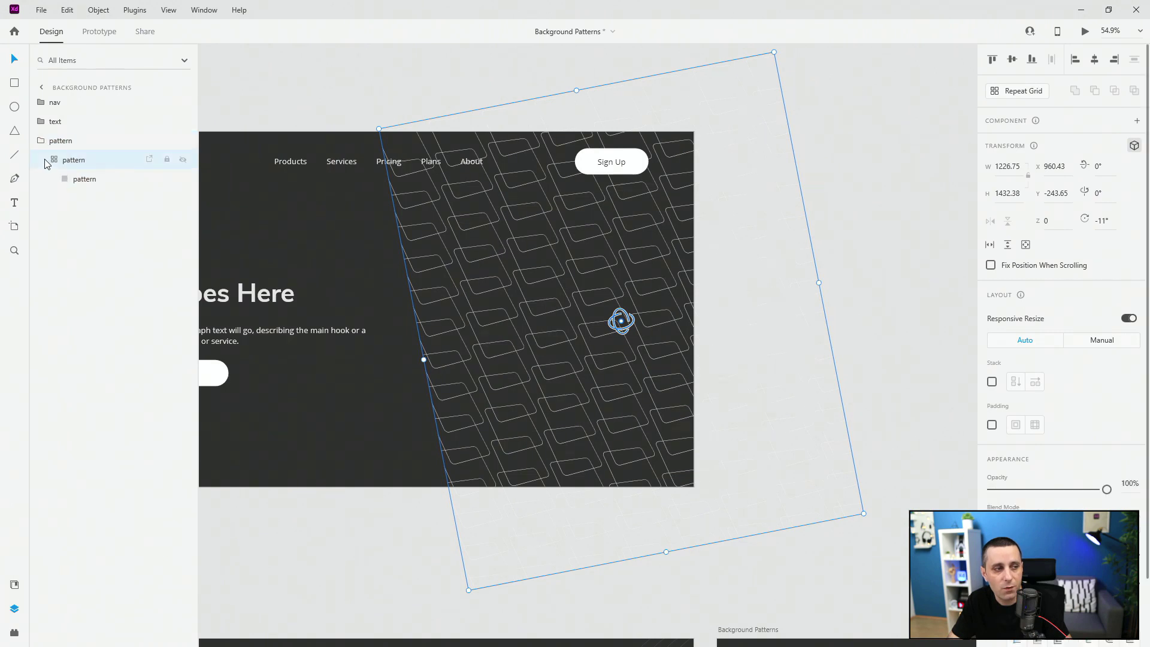
{"action": "left_click", "coordinate": [90, 180]}
{"action": "scroll", "coordinate": [1044, 314], "scroll_direction": "down", "scroll_amount": 3}
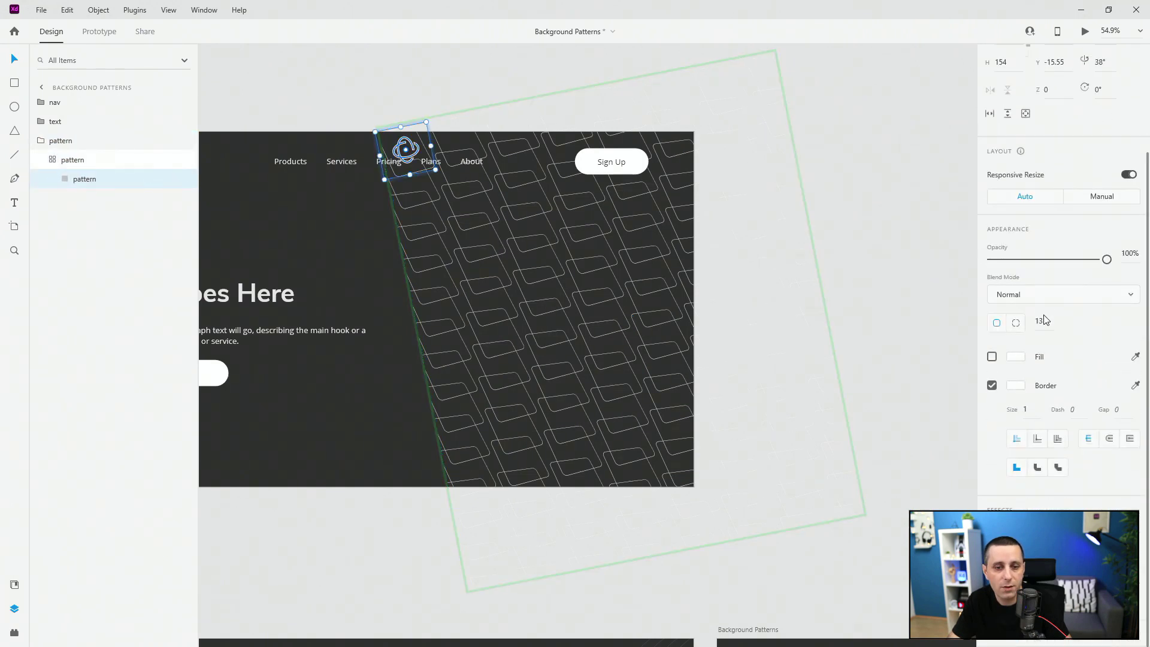
{"action": "left_click", "coordinate": [1016, 386]}
{"action": "type", "text": "3ec6ff"}
{"action": "key", "text": "Return"}
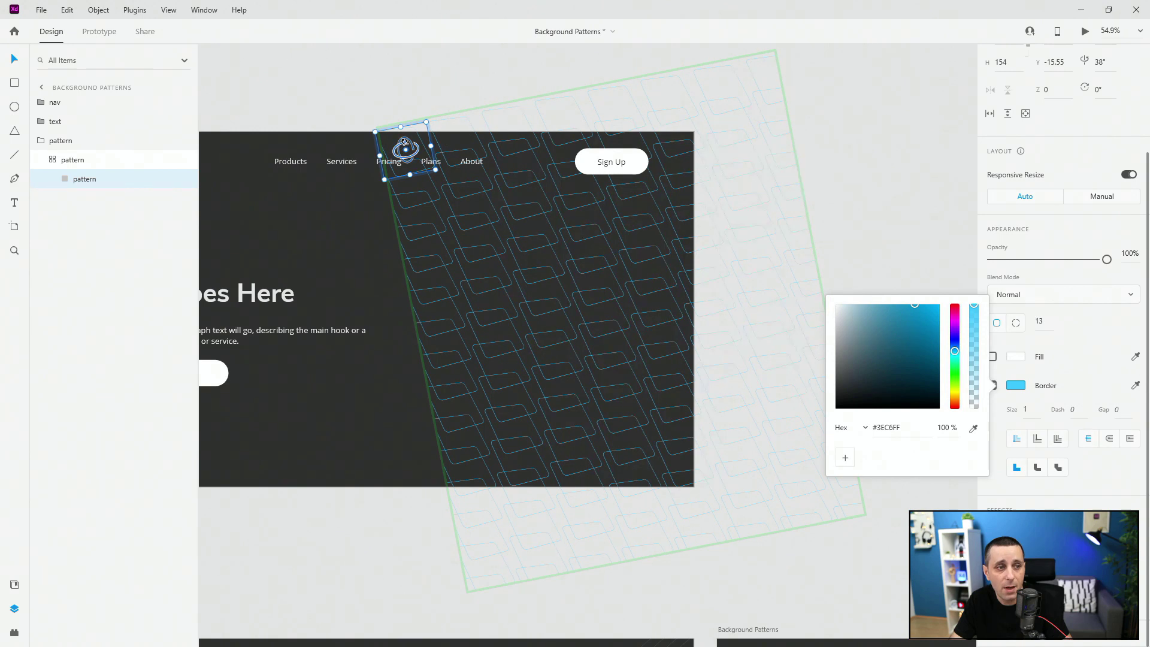
Step: Rotate the square inside the Repeat Grid in 3D to about -106° around Y
{"action": "left_click", "coordinate": [407, 140]}
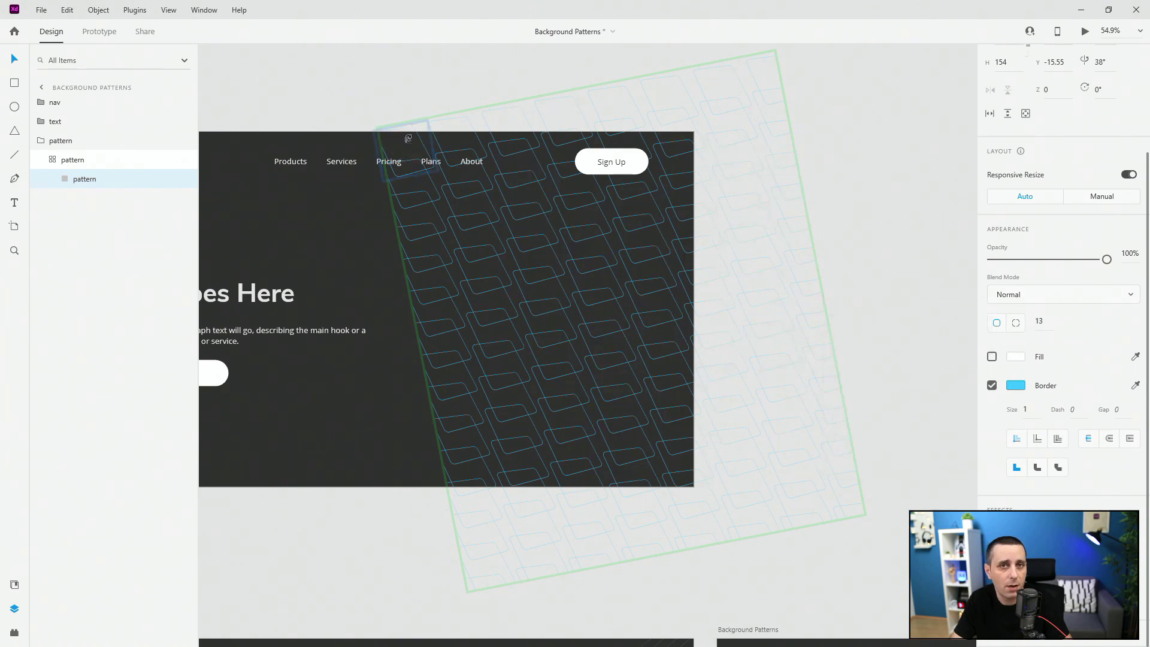
{"action": "left_click", "coordinate": [408, 140]}
{"action": "left_click_drag", "start_coordinate": [407, 140], "coordinate": [370, 161]}
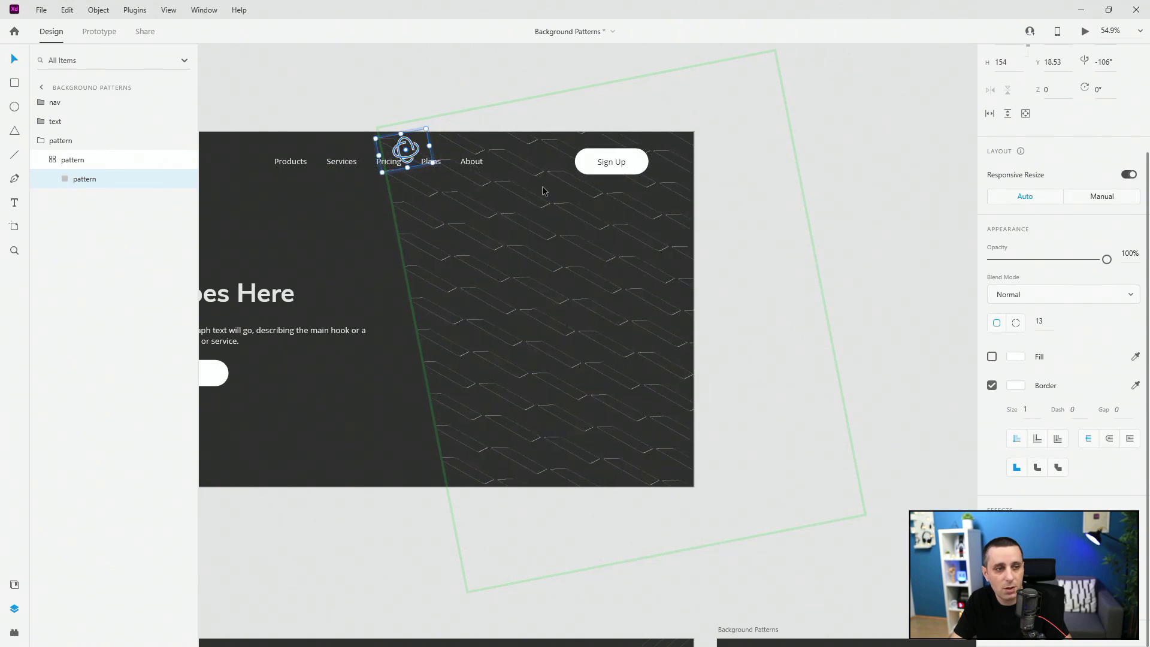
Step: Lower the whole pattern group's opacity to 60%
{"action": "left_click", "coordinate": [59, 141]}
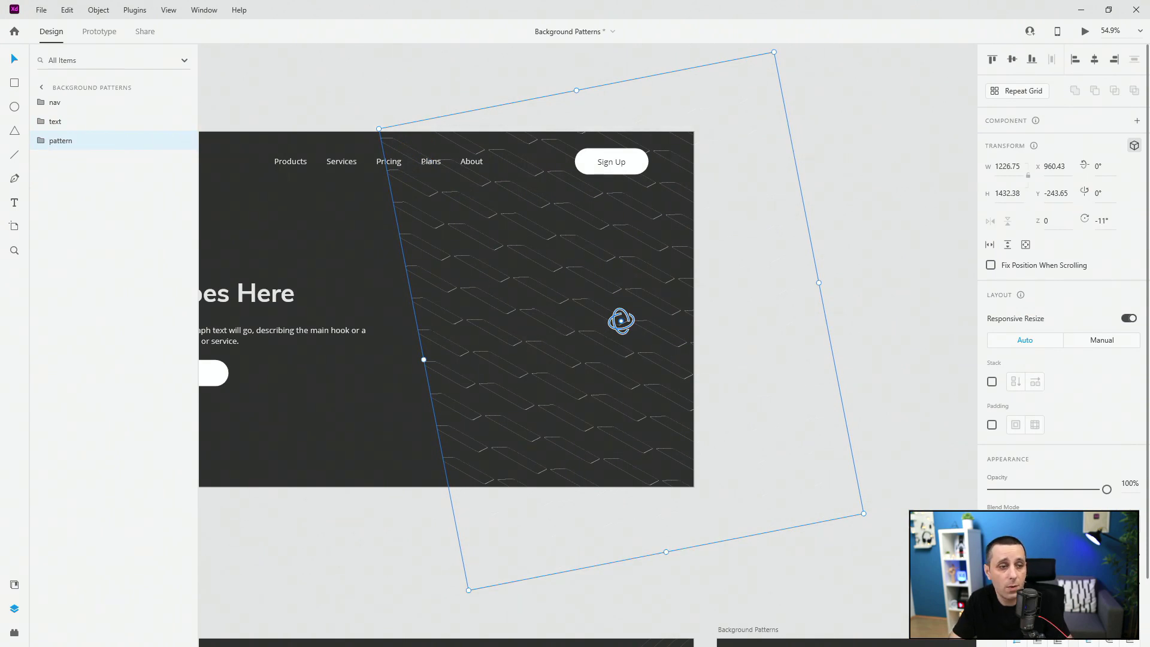
{"action": "key", "text": "2"}
{"action": "key", "text": "4"}
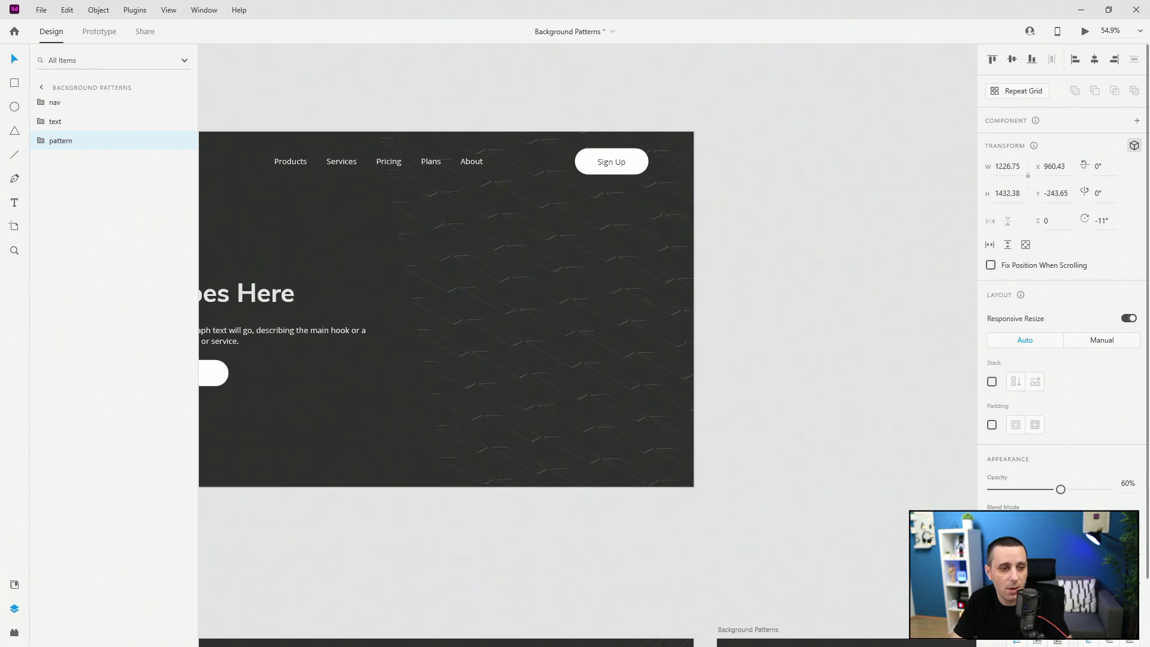
Step: Preview the artboard with the new line pattern in a maximized preview window
{"action": "key", "text": "ctrl+0"}
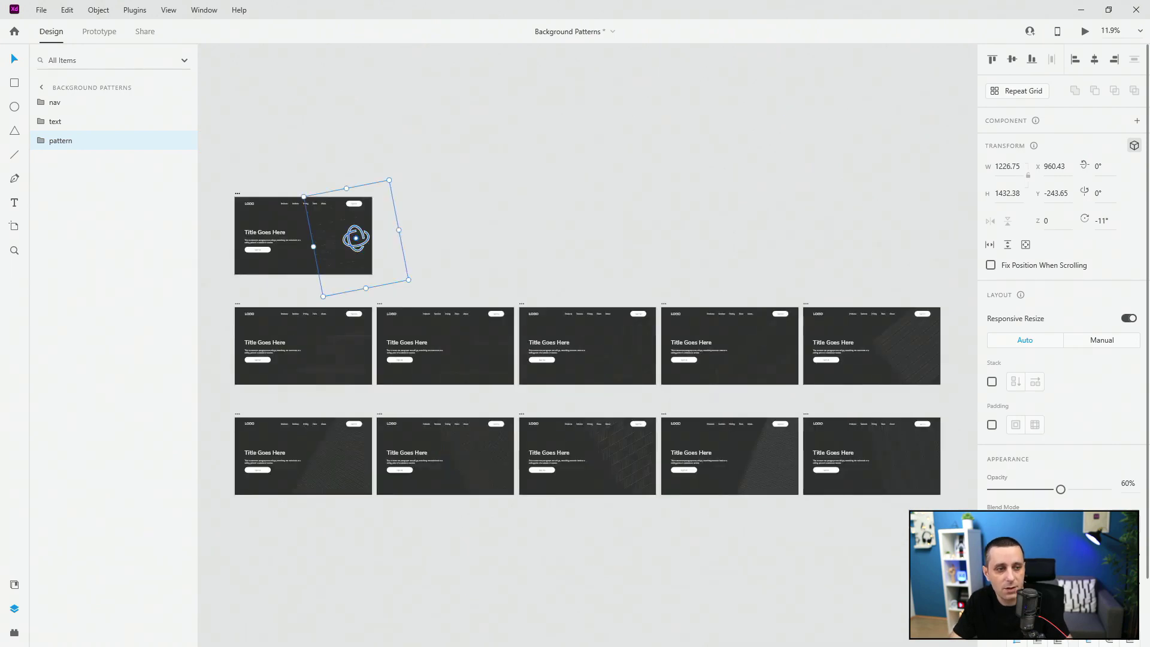
{"action": "key", "text": "ctrl+Return"}
{"action": "left_click", "coordinate": [1104, 17]}
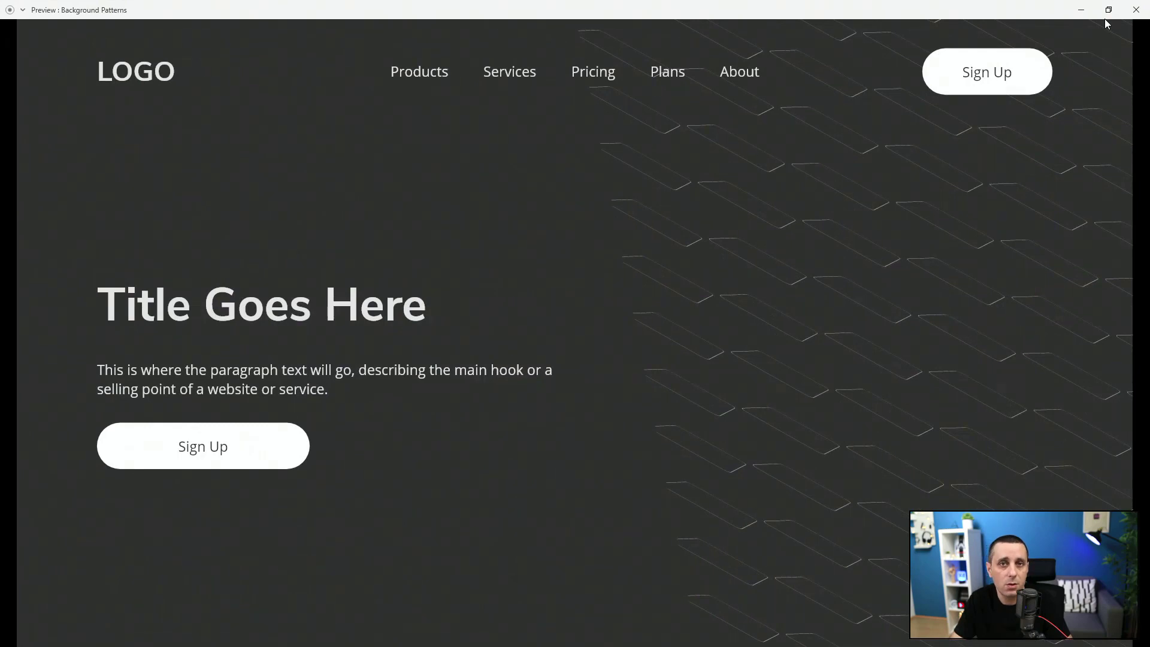
{"action": "left_click", "coordinate": [1109, 10]}
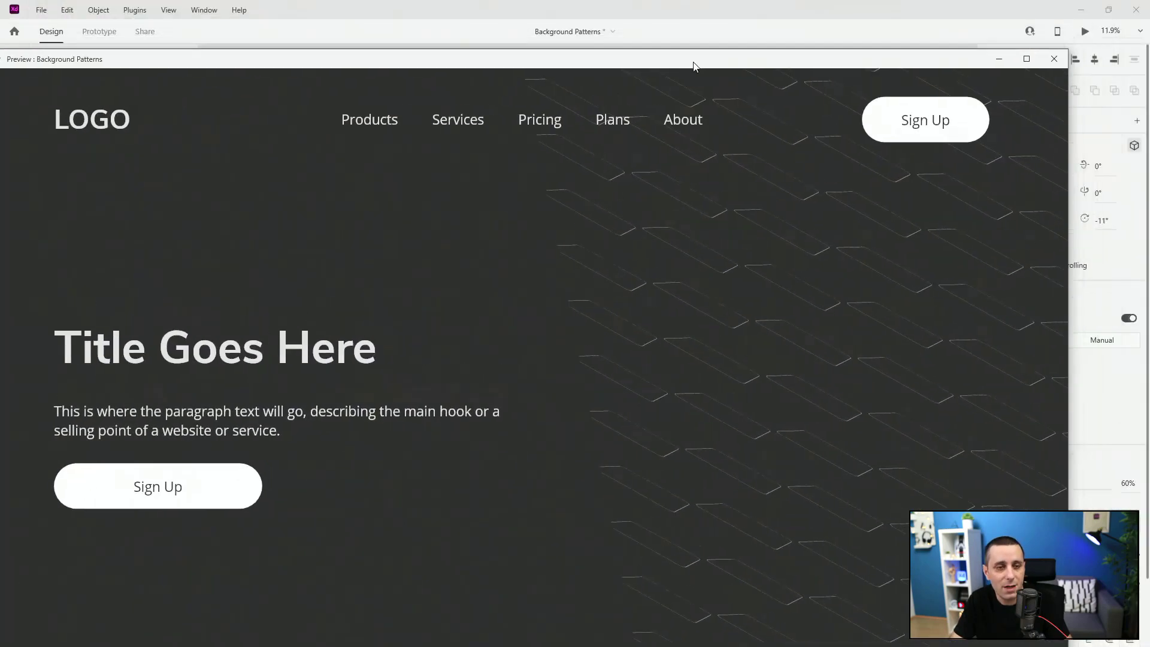
{"action": "left_click", "coordinate": [686, 17]}
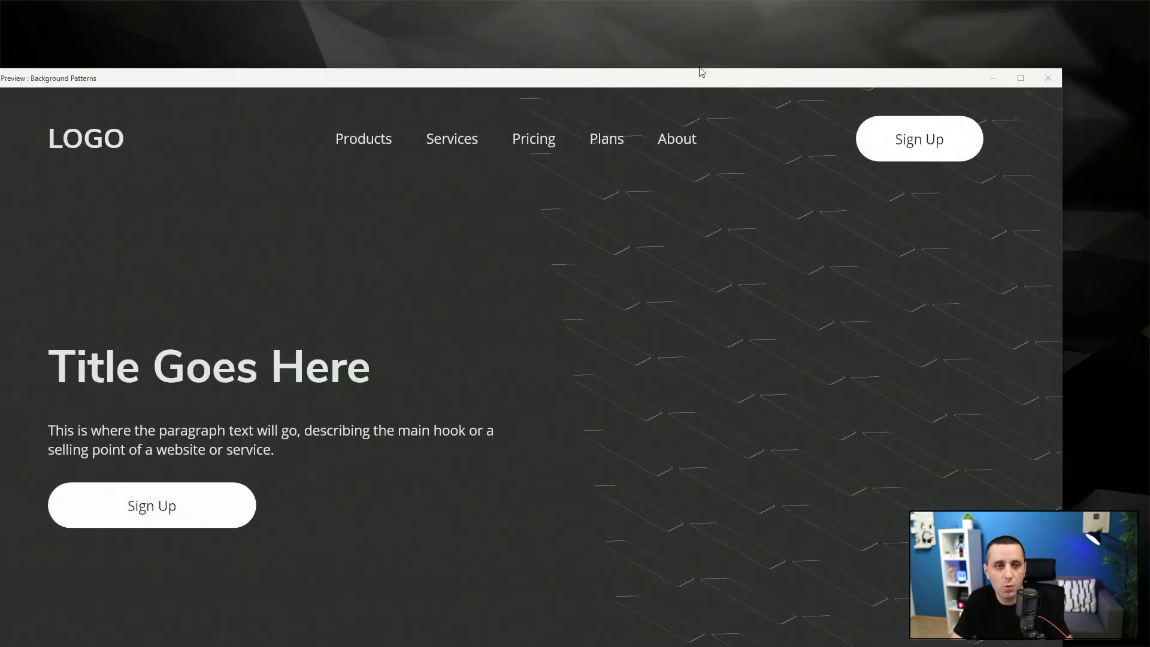
{"action": "double_click", "coordinate": [700, 72]}
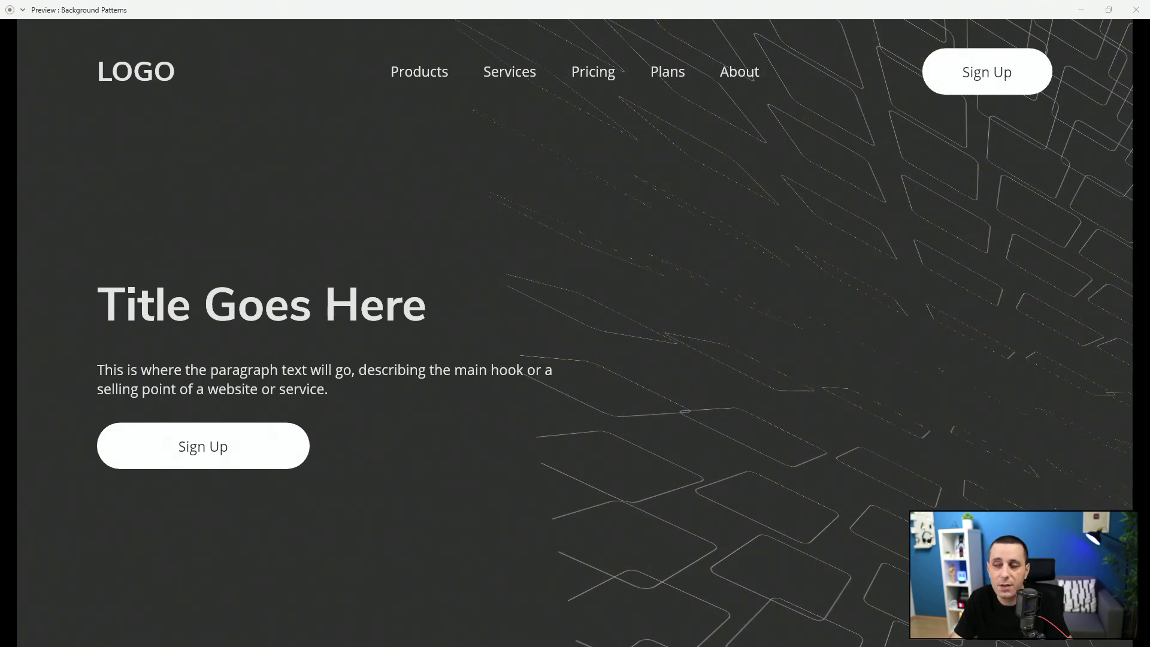
Step: Maximize the design window and close the artboard preview
{"action": "key", "text": "alt+Tab"}
{"action": "left_click_drag", "start_coordinate": [652, 211], "coordinate": [403, 15]}
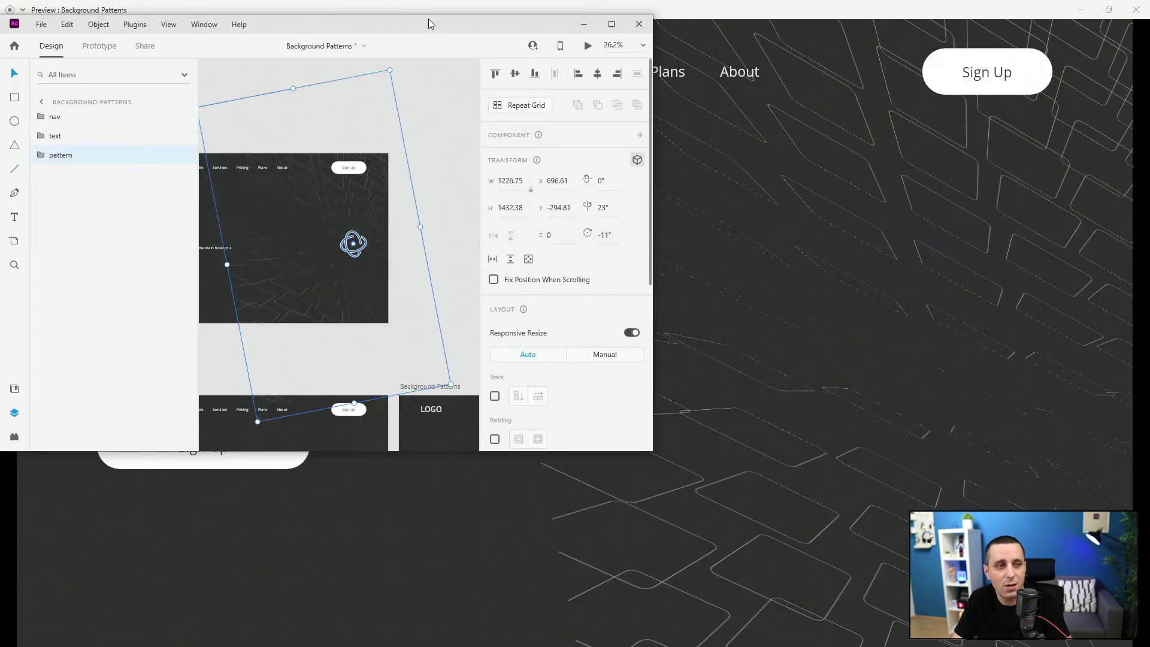
{"action": "double_click", "coordinate": [428, 19]}
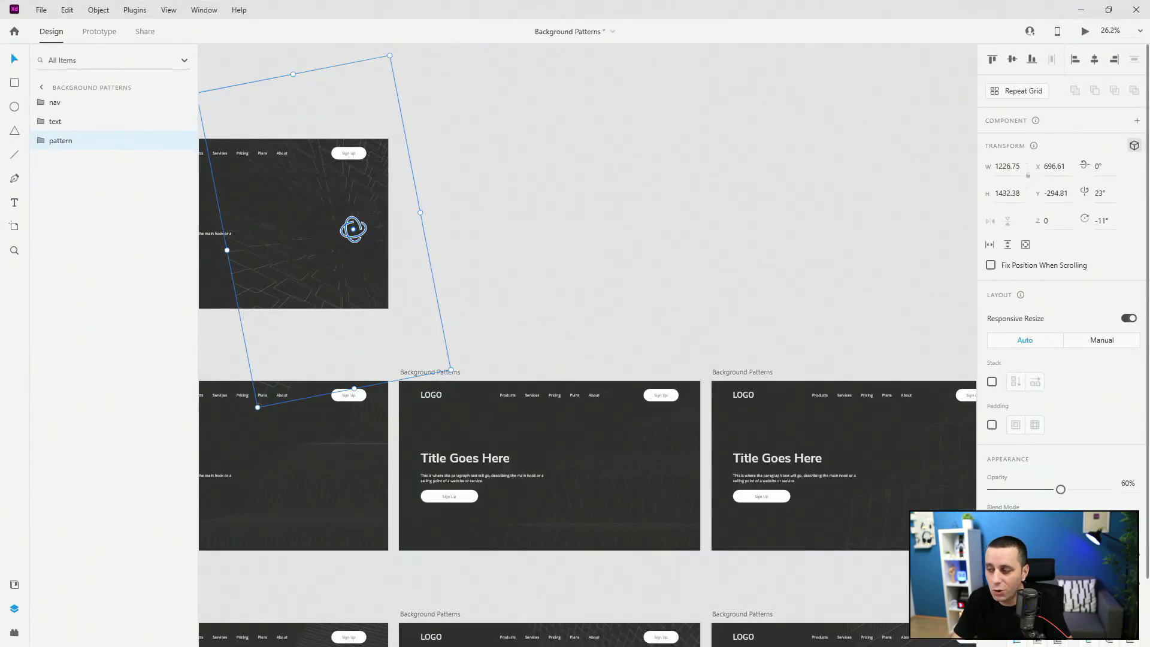
{"action": "key", "text": "alt+Tab"}
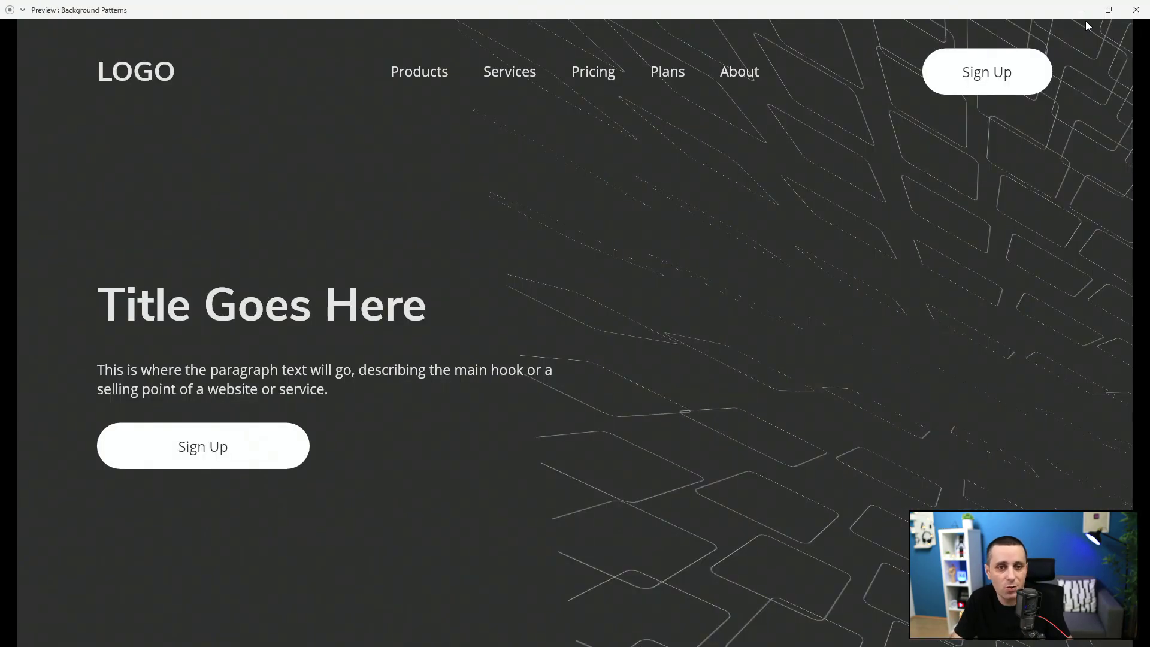
{"action": "left_click", "coordinate": [1136, 10]}
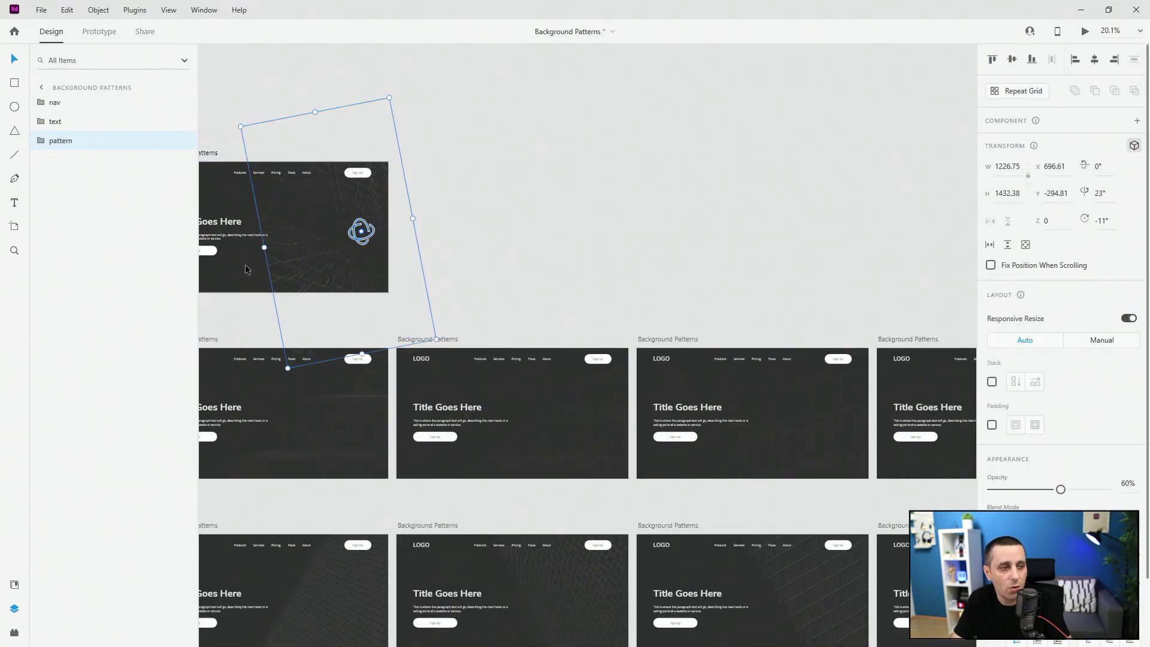
Step: Widen the pattern group to about 1431 px by extending its side edge toward the title text
{"action": "scroll", "coordinate": [239, 265], "scroll_direction": "up", "scroll_amount": 4}
{"action": "left_click_drag", "start_coordinate": [307, 213], "coordinate": [270, 218]}
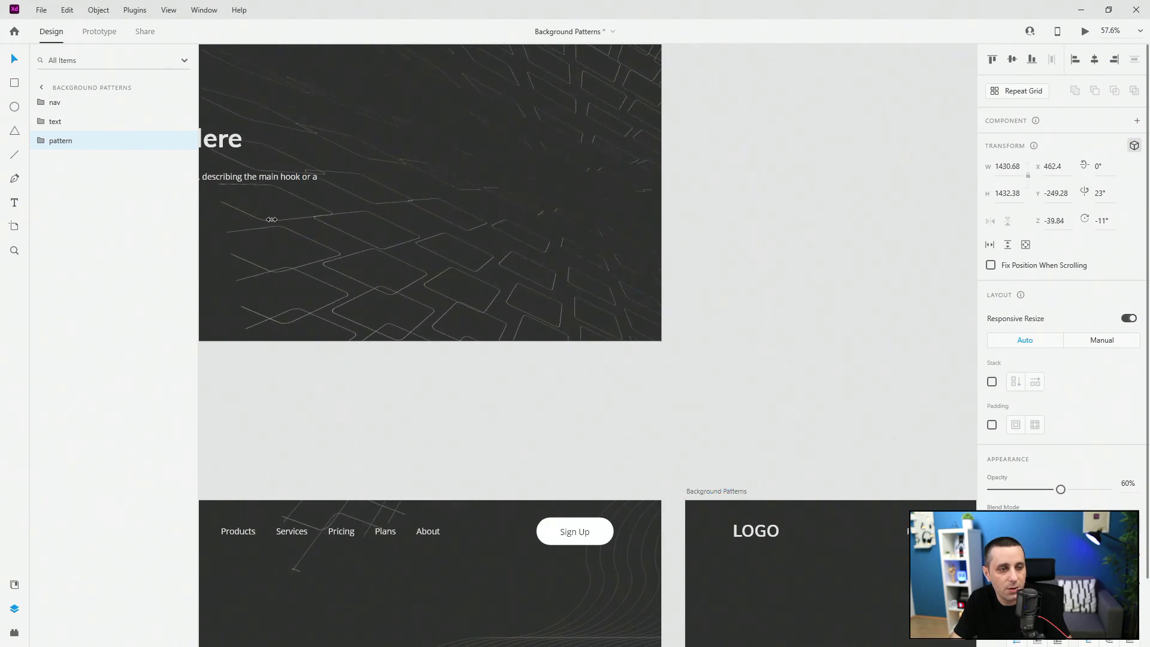
{"action": "scroll", "coordinate": [712, 259], "scroll_direction": "down", "scroll_amount": 4}
{"action": "scroll", "coordinate": [603, 162], "scroll_direction": "up", "scroll_amount": 3}
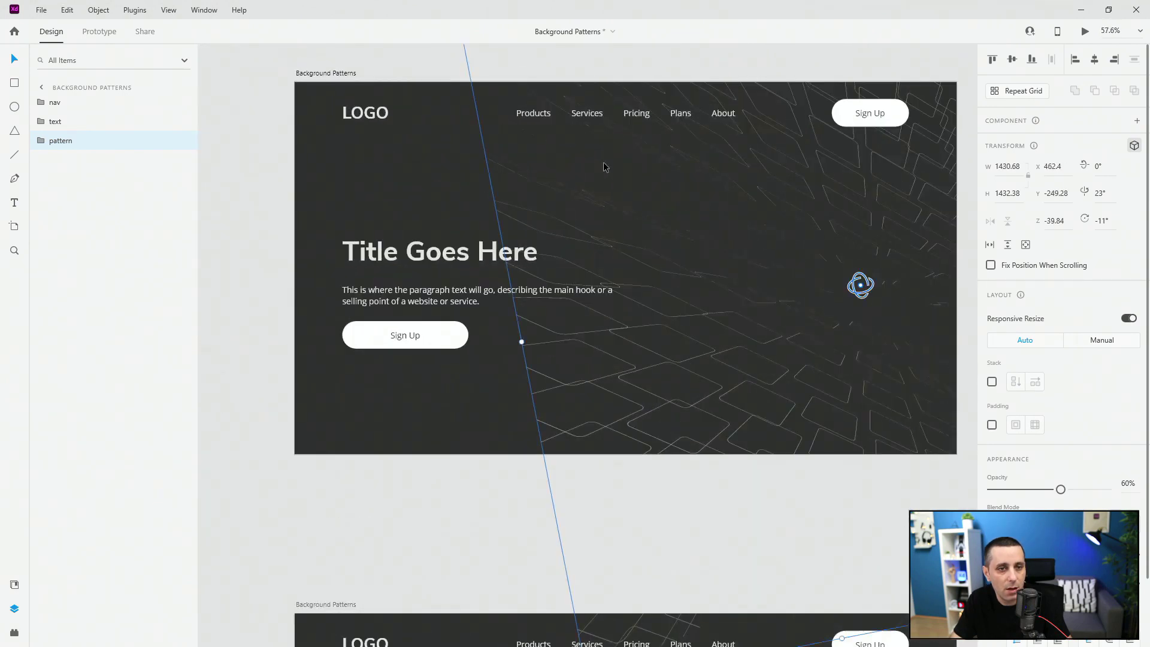
{"action": "scroll", "coordinate": [484, 190], "scroll_direction": "down", "scroll_amount": 1}
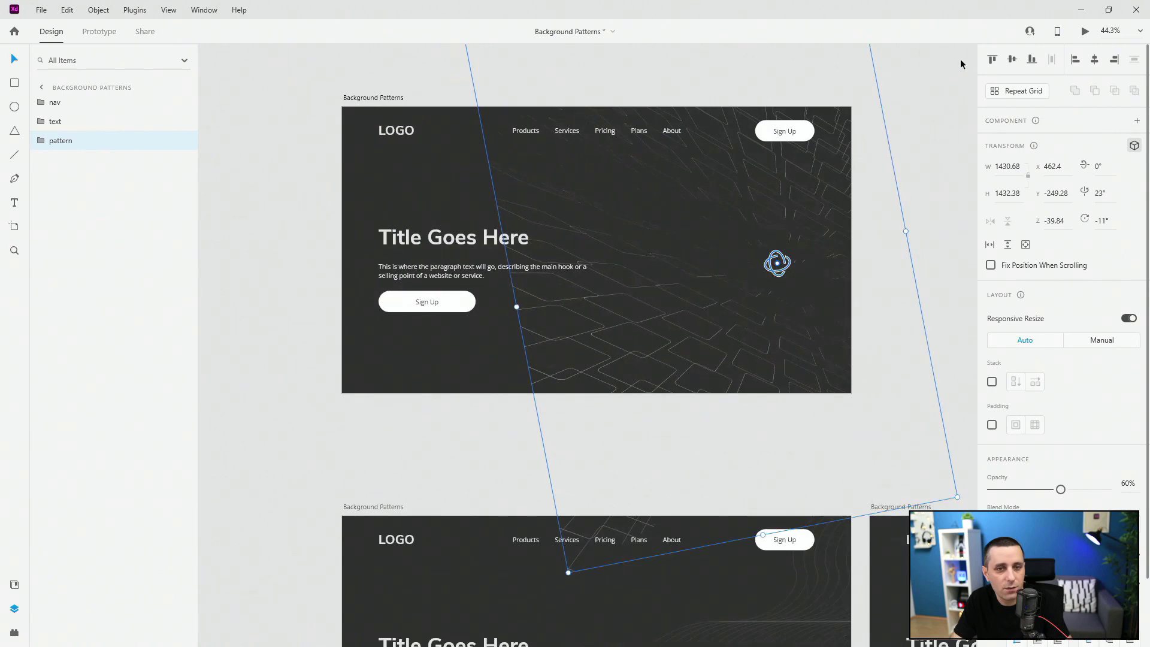
Step: Shift the pattern group vertically to Y -314 and turn off its 3D transforms
{"action": "left_click", "coordinate": [1010, 59]}
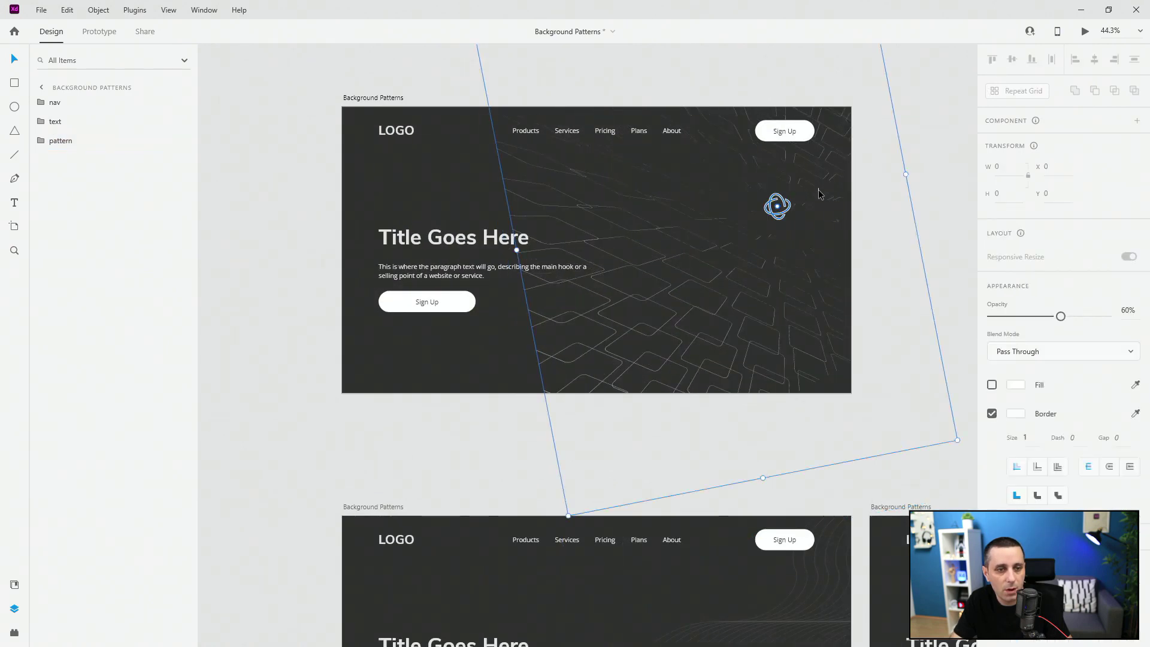
{"action": "key", "text": "shift+Down"}
{"action": "key", "text": "shift+Down"}
{"action": "key", "text": "shift+Down"}
{"action": "key", "text": "shift+Down"}
{"action": "key", "text": "shift+Down"}
{"action": "key", "text": "shift+Down"}
{"action": "key", "text": "shift+Down"}
{"action": "key", "text": "shift+Down"}
{"action": "key", "text": "shift+Down"}
{"action": "key", "text": "shift+Down"}
{"action": "key", "text": "shift+Down"}
{"action": "key", "text": "shift+Down"}
{"action": "key", "text": "shift+Down"}
{"action": "key", "text": "shift+Down"}
{"action": "key", "text": "shift+Down"}
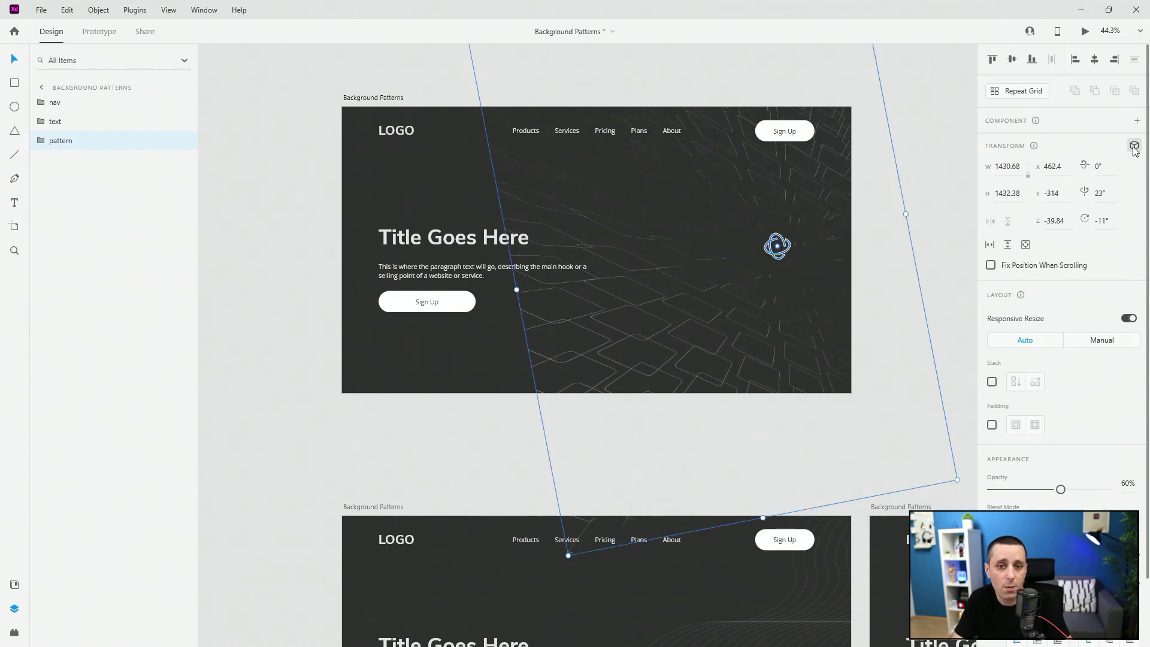
{"action": "left_click", "coordinate": [1134, 147]}
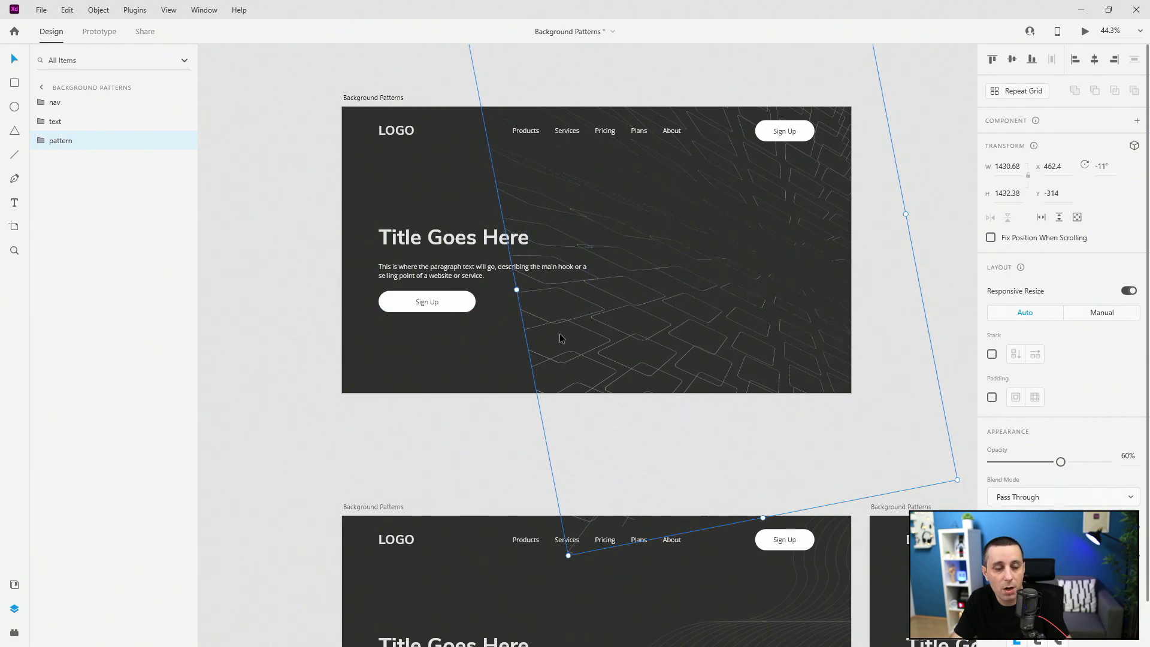
Step: Set the corner radius of the square inside the pattern's Repeat Grid to 50
{"action": "left_click", "coordinate": [40, 142]}
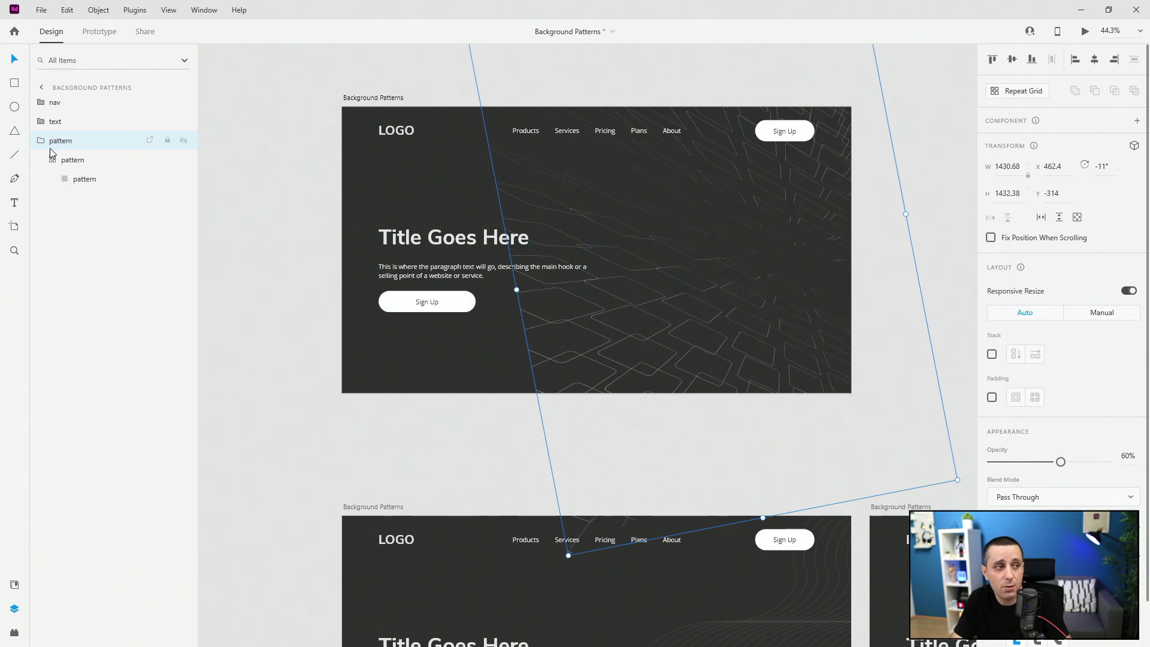
{"action": "left_click", "coordinate": [85, 179]}
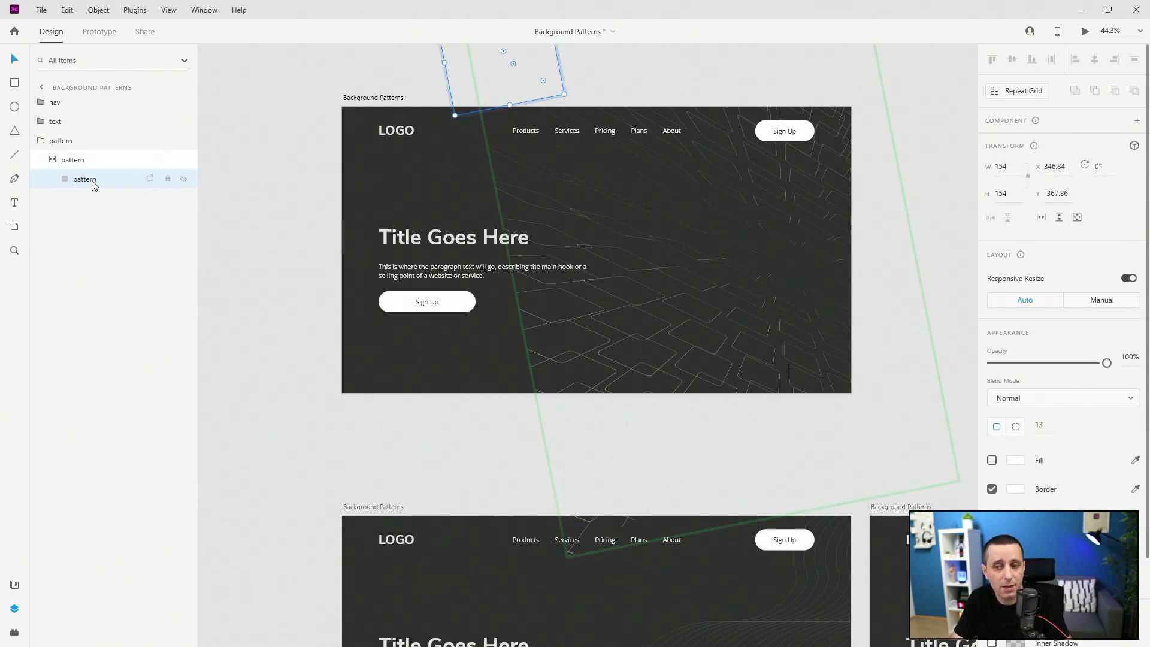
{"action": "scroll", "coordinate": [615, 243], "scroll_direction": "up", "scroll_amount": 2}
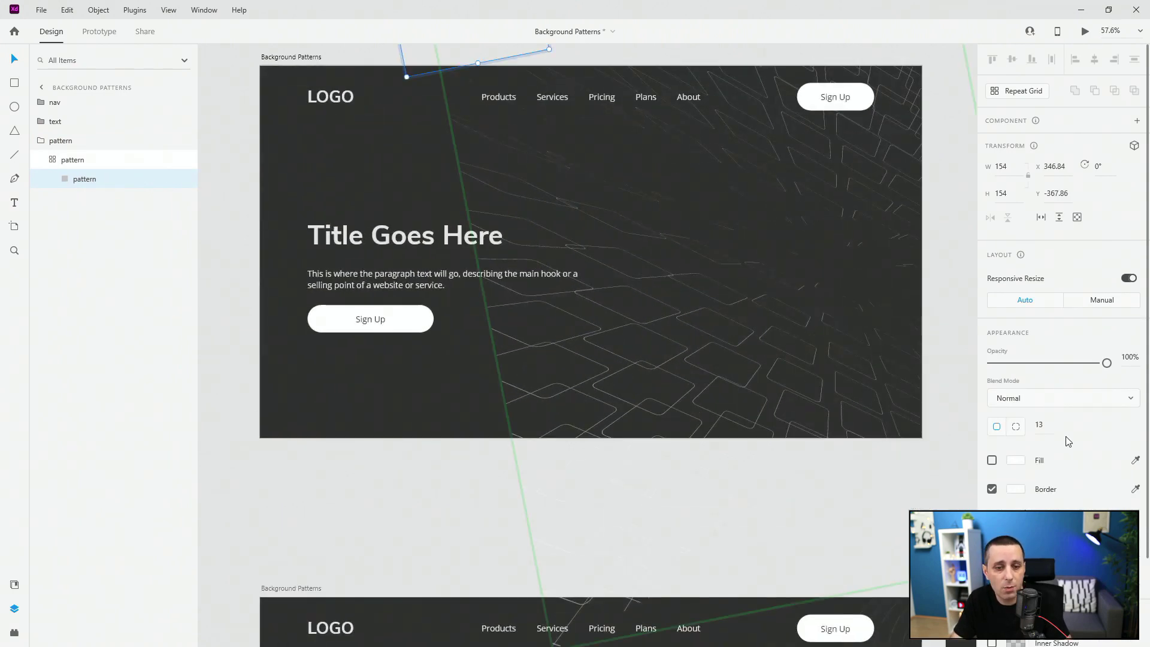
{"action": "scroll", "coordinate": [1047, 427], "scroll_direction": "down", "scroll_amount": 2}
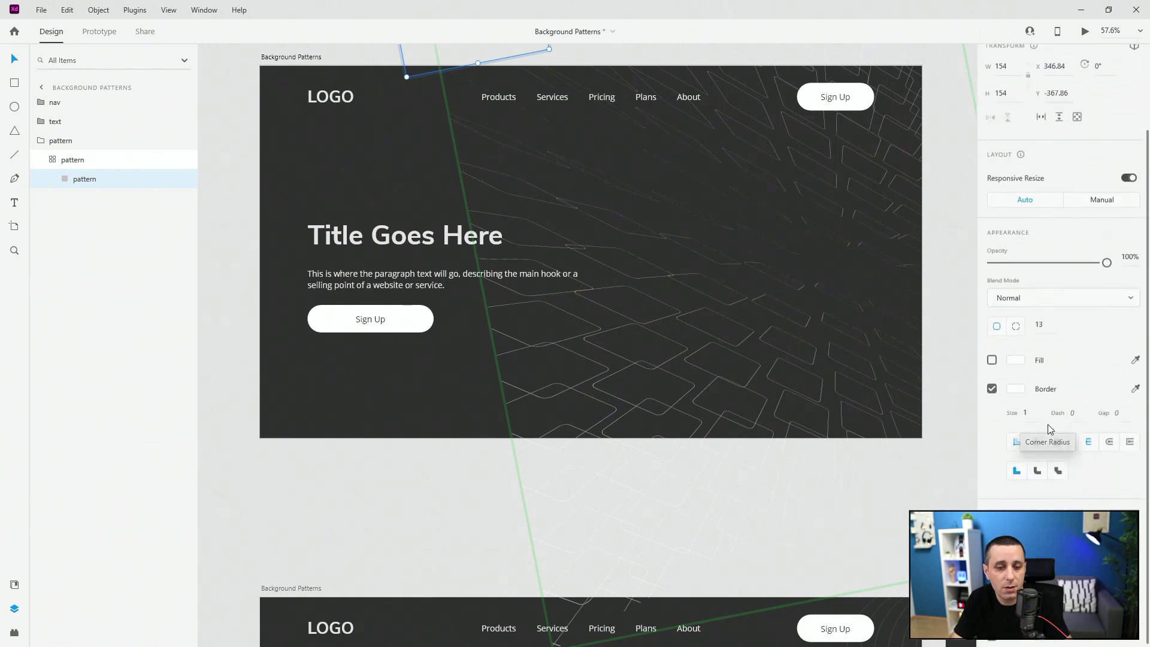
{"action": "left_click", "coordinate": [1039, 322]}
{"action": "type", "text": "50"}
{"action": "key", "text": "Return"}
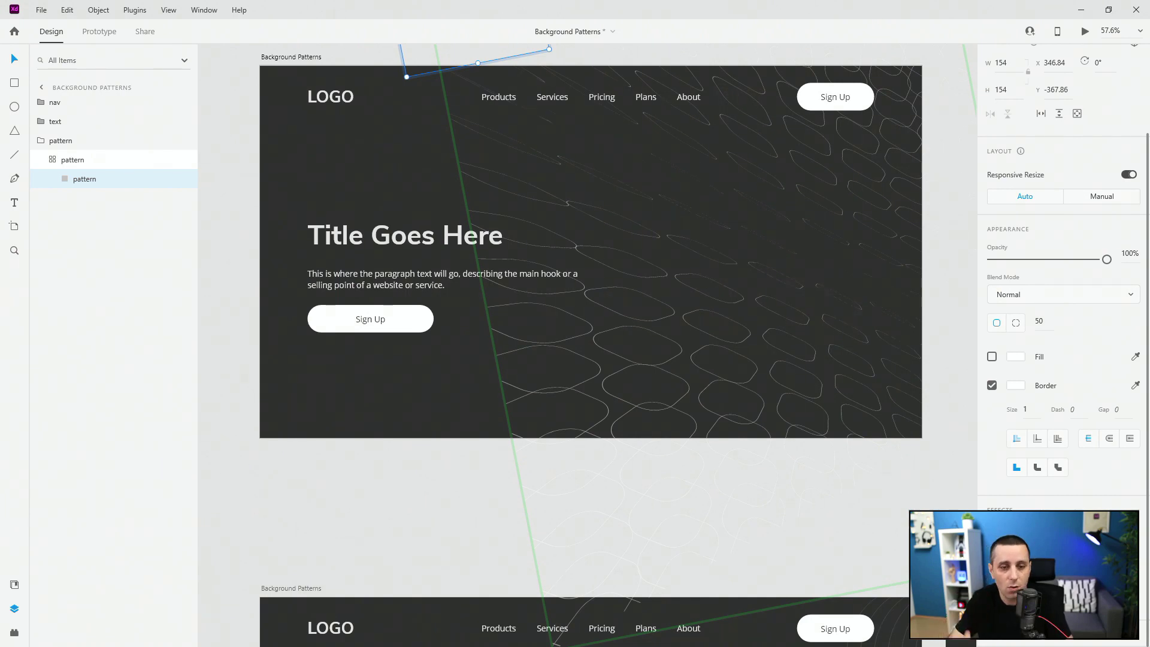
Step: Rotate the rounded square inside the Repeat Grid in 3D and return to the whole pattern group
{"action": "scroll", "coordinate": [1094, 215], "scroll_direction": "up", "scroll_amount": 3}
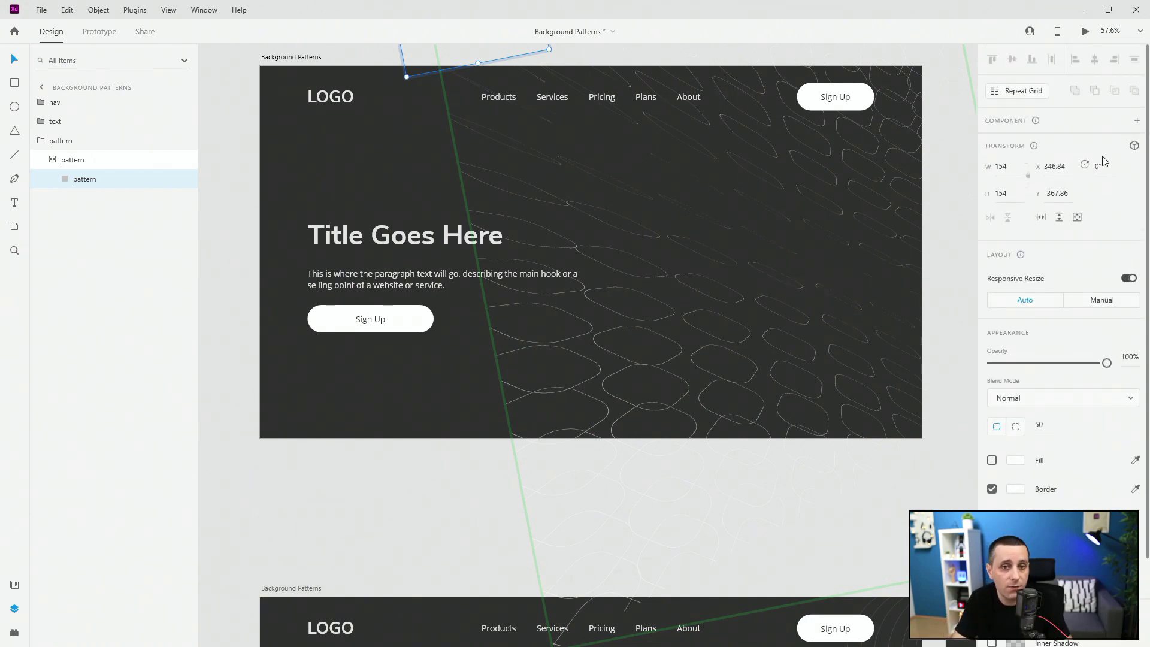
{"action": "left_click", "coordinate": [1133, 146]}
{"action": "scroll", "coordinate": [582, 173], "scroll_direction": "up", "scroll_amount": 3}
{"action": "left_click_drag", "start_coordinate": [477, 90], "coordinate": [473, 128]}
{"action": "left_click", "coordinate": [60, 163]}
{"action": "key", "text": "Escape"}
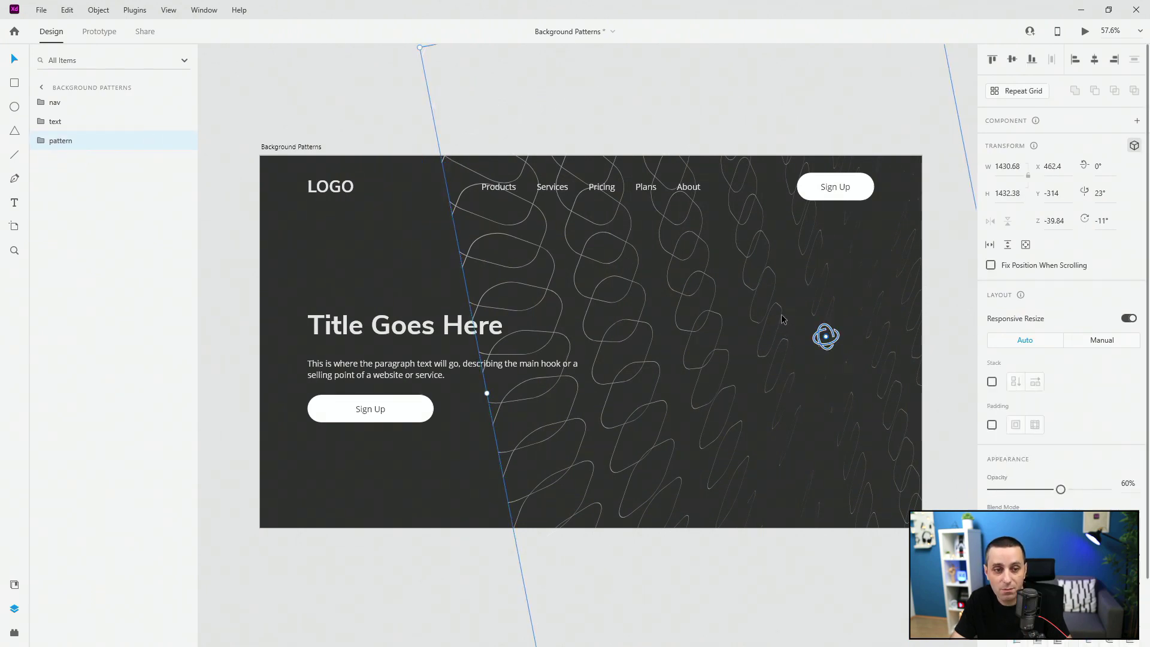
Step: Move the pattern group up to about X 460, Y -496 and turn off its 3D transforms
{"action": "left_click_drag", "start_coordinate": [781, 319], "coordinate": [781, 301]}
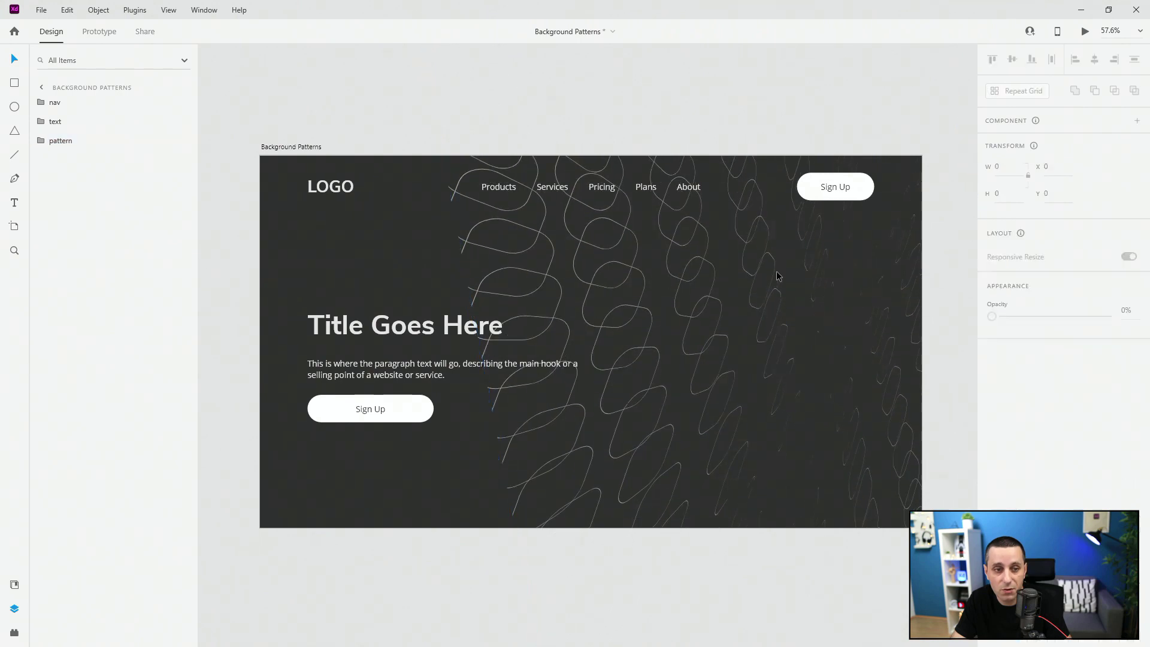
{"action": "key", "text": "shift+Up"}
{"action": "key", "text": "shift+Up"}
{"action": "key", "text": "shift+Up"}
{"action": "key", "text": "shift+Up"}
{"action": "key", "text": "shift+Up"}
{"action": "key", "text": "shift+Up"}
{"action": "key", "text": "shift+Up"}
{"action": "key", "text": "shift+Up"}
{"action": "key", "text": "shift+Up"}
{"action": "key", "text": "shift+Up"}
{"action": "key", "text": "shift+Up"}
{"action": "key", "text": "shift+Up"}
{"action": "key", "text": "shift+Up"}
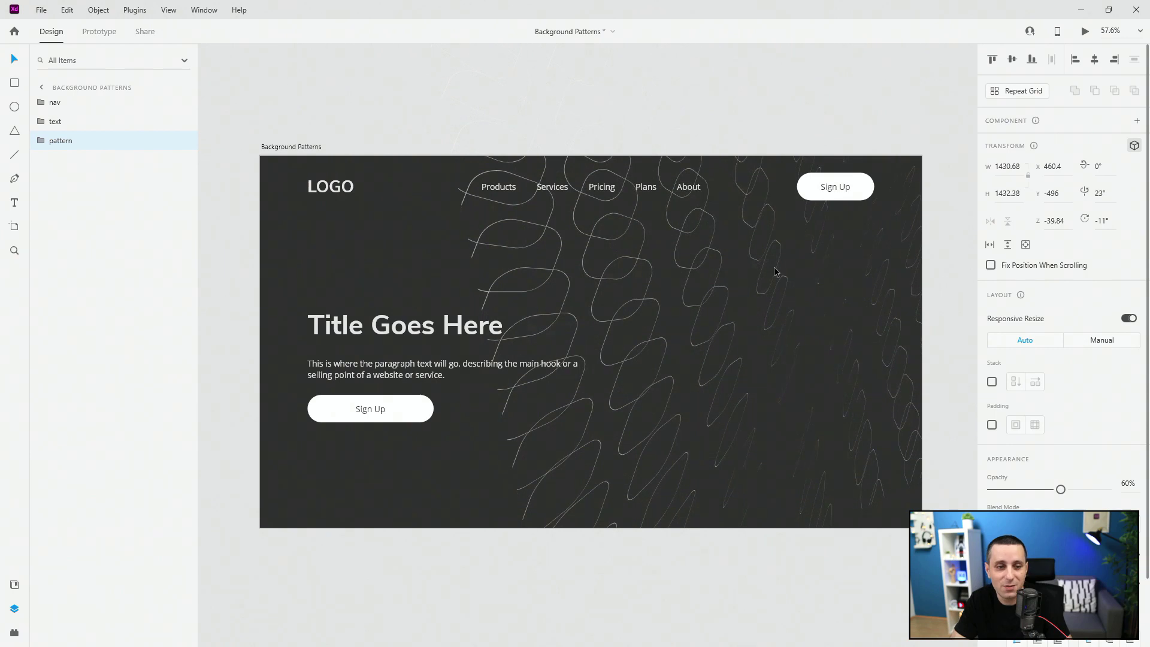
{"action": "left_click", "coordinate": [1132, 147]}
Step: Try the document colors #E5E5E5 and #313131 as the pattern group's border color, undoing the #313131 one
{"action": "scroll", "coordinate": [444, 290], "scroll_direction": "down", "scroll_amount": 4}
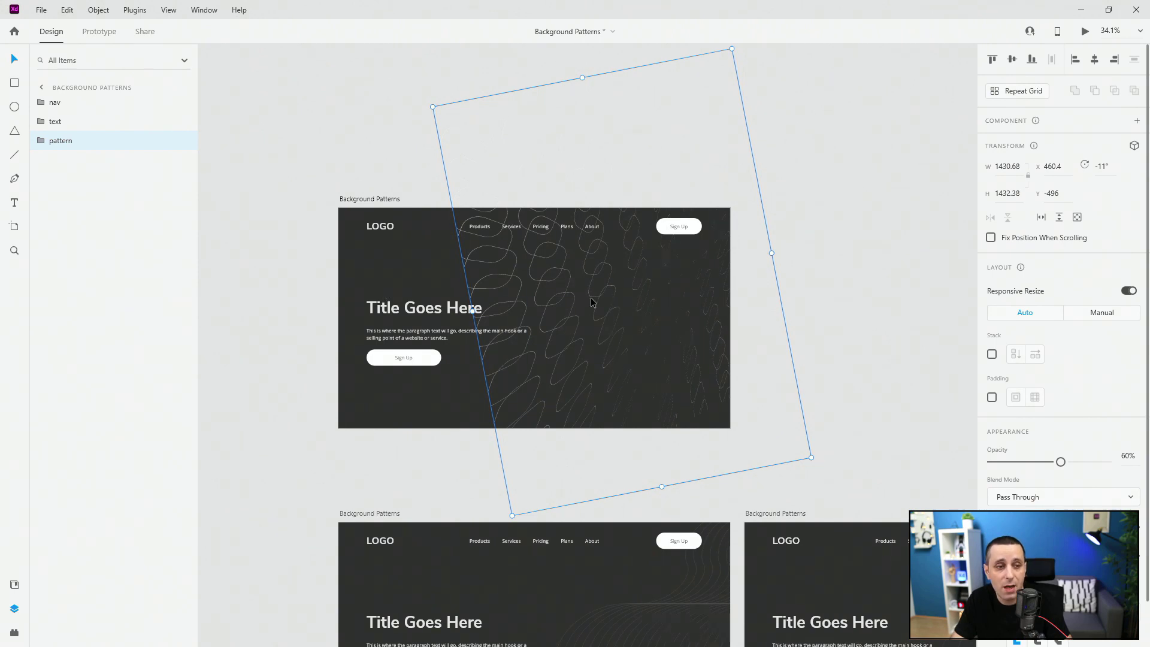
{"action": "left_click", "coordinate": [14, 583]}
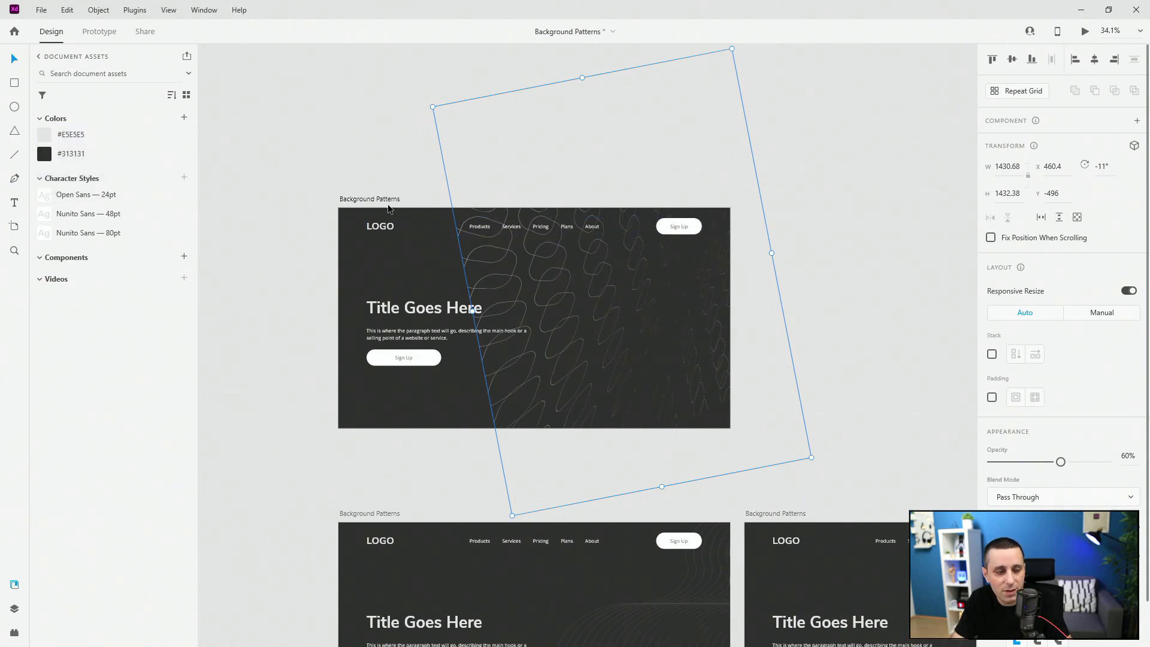
{"action": "right_click", "coordinate": [70, 133]}
{"action": "left_click", "coordinate": [98, 161]}
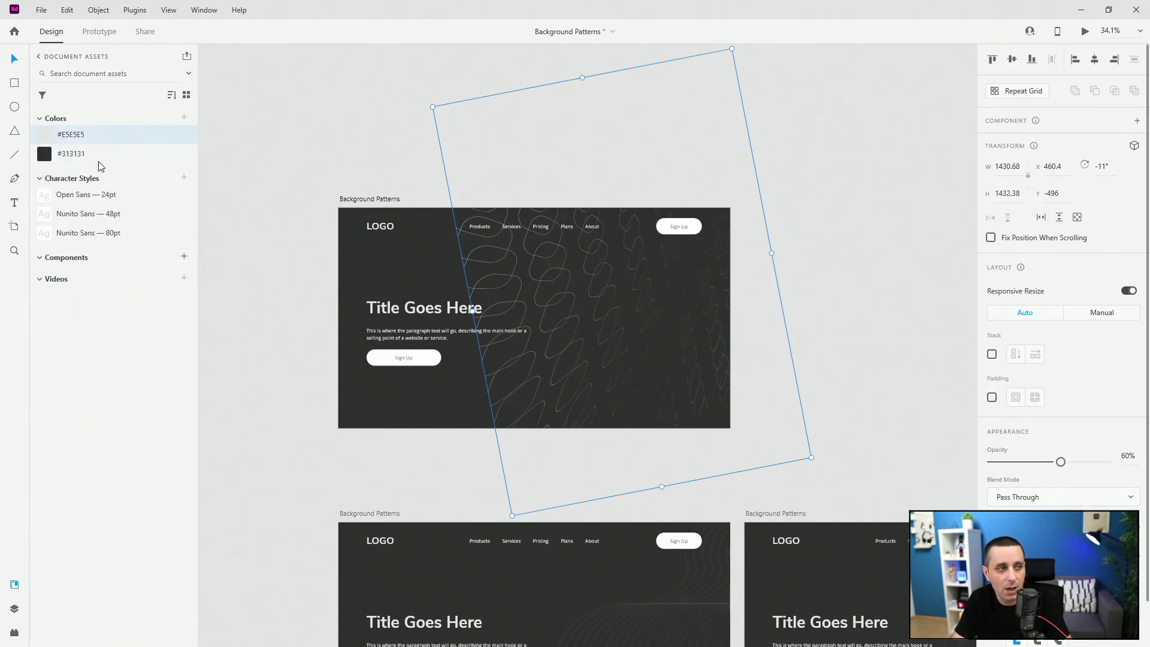
{"action": "right_click", "coordinate": [72, 154]}
{"action": "left_click", "coordinate": [88, 178]}
{"action": "key", "text": "ctrl+z"}
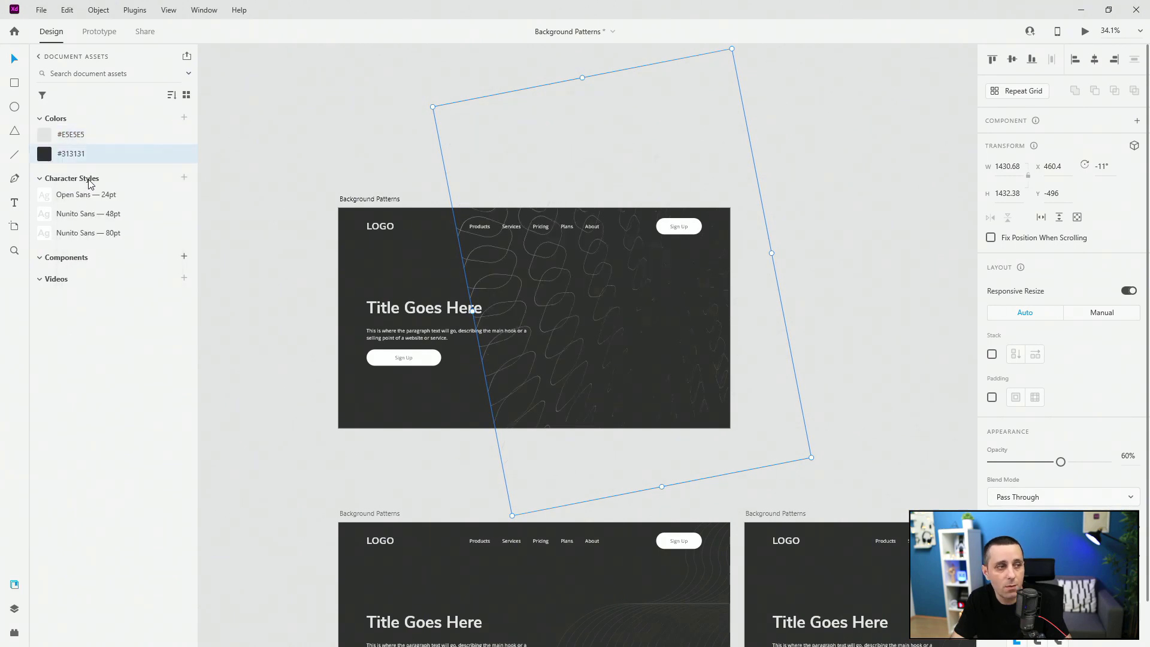
{"action": "right_click", "coordinate": [89, 140]}
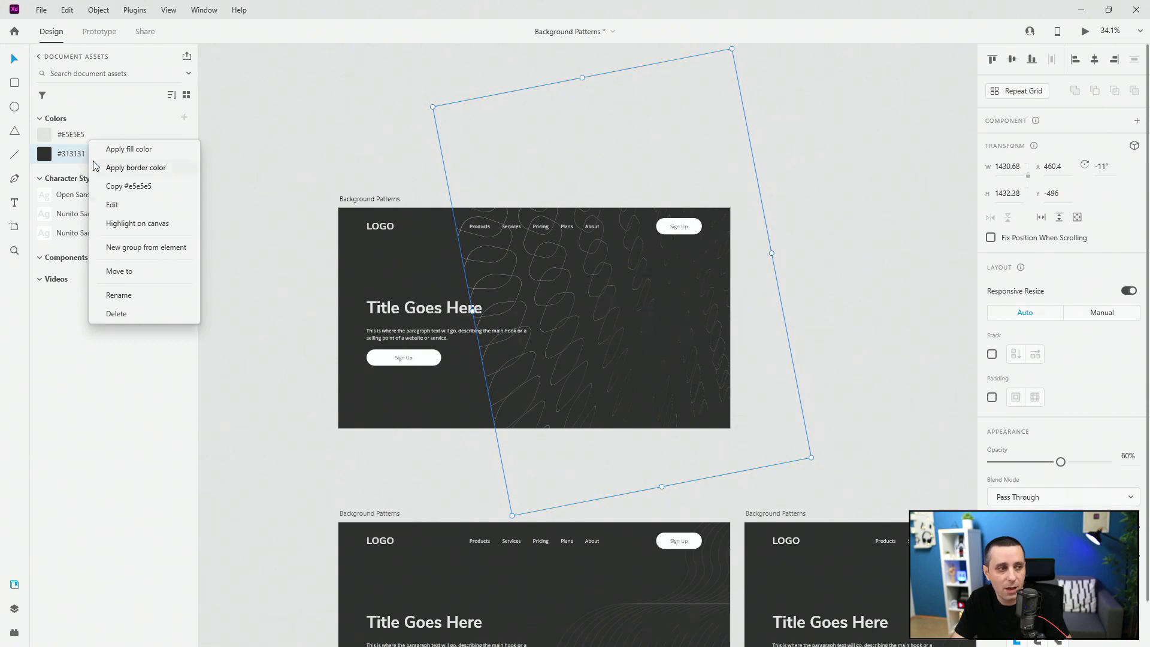
{"action": "left_click", "coordinate": [69, 137]}
{"action": "right_click", "coordinate": [70, 137]}
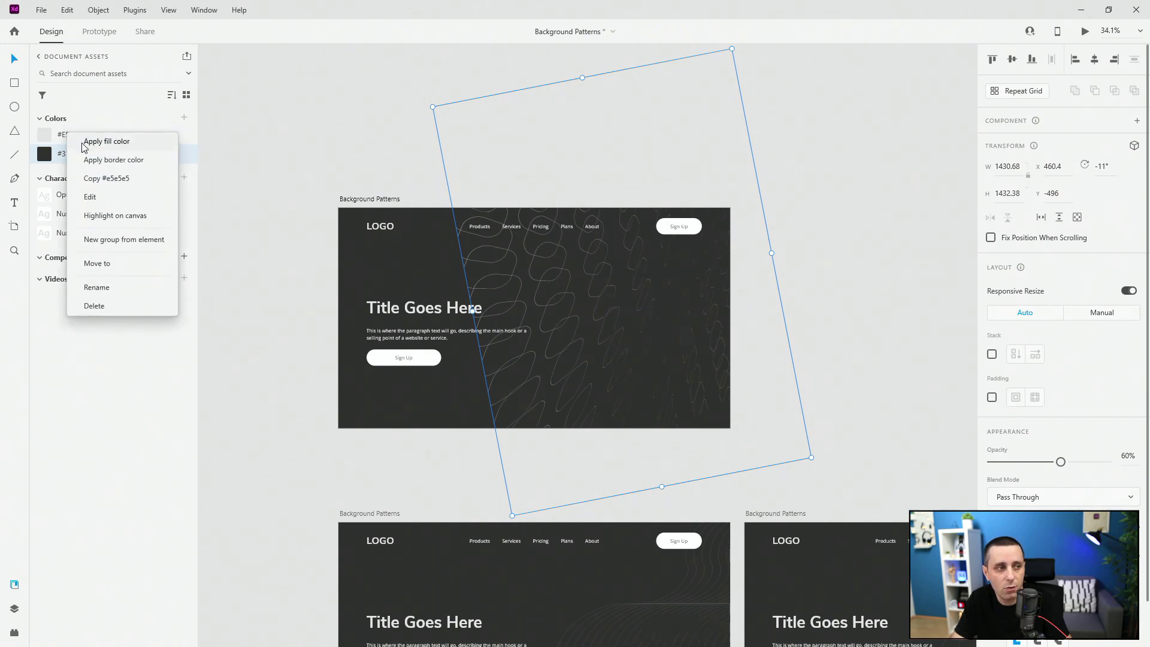
{"action": "left_click", "coordinate": [71, 149]}
{"action": "right_click", "coordinate": [78, 137]}
{"action": "left_click", "coordinate": [361, 106]}
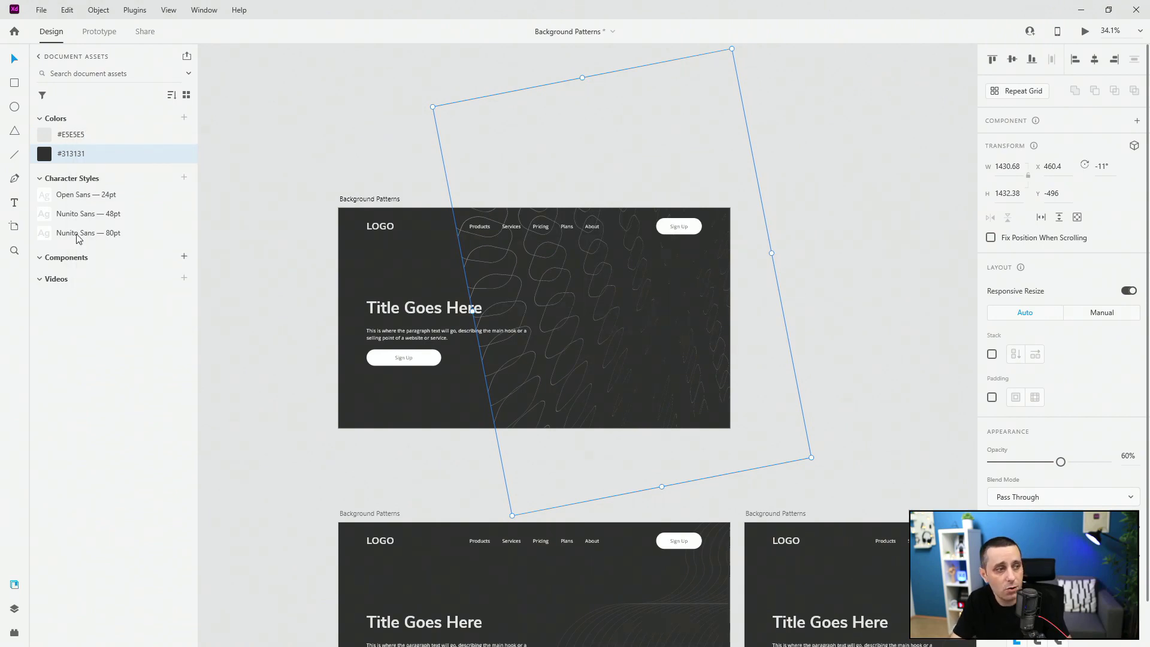
Step: Sample white as the border color of the square inside the pattern's Repeat Grid and collapse the pattern group
{"action": "left_click", "coordinate": [14, 608]}
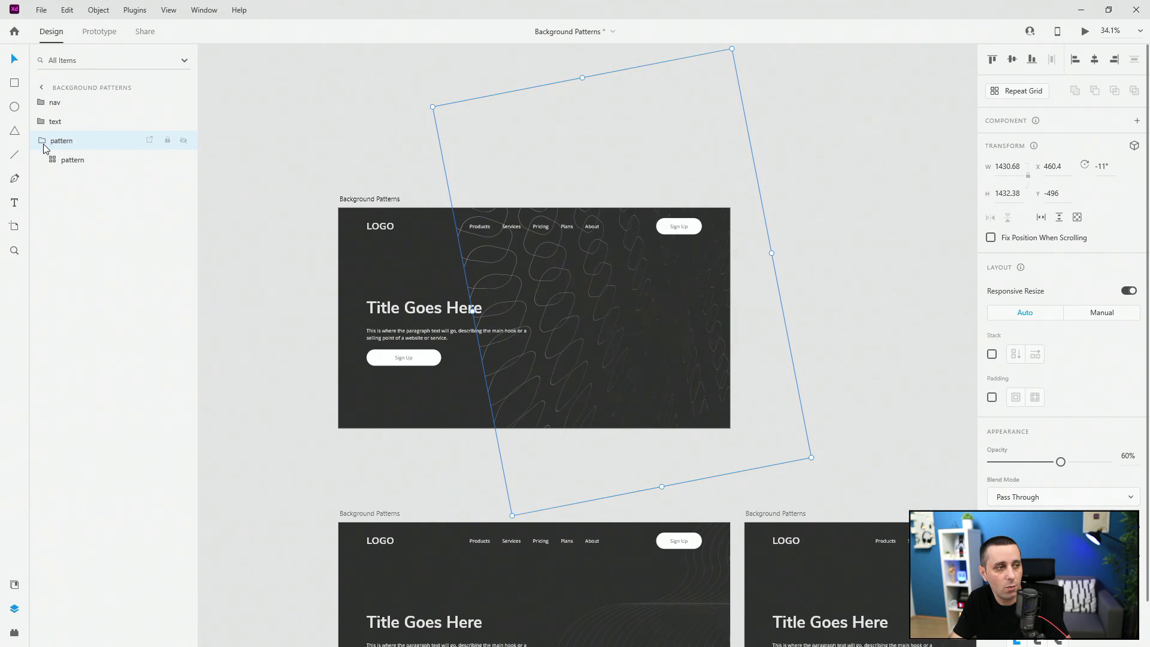
{"action": "double_click", "coordinate": [72, 160]}
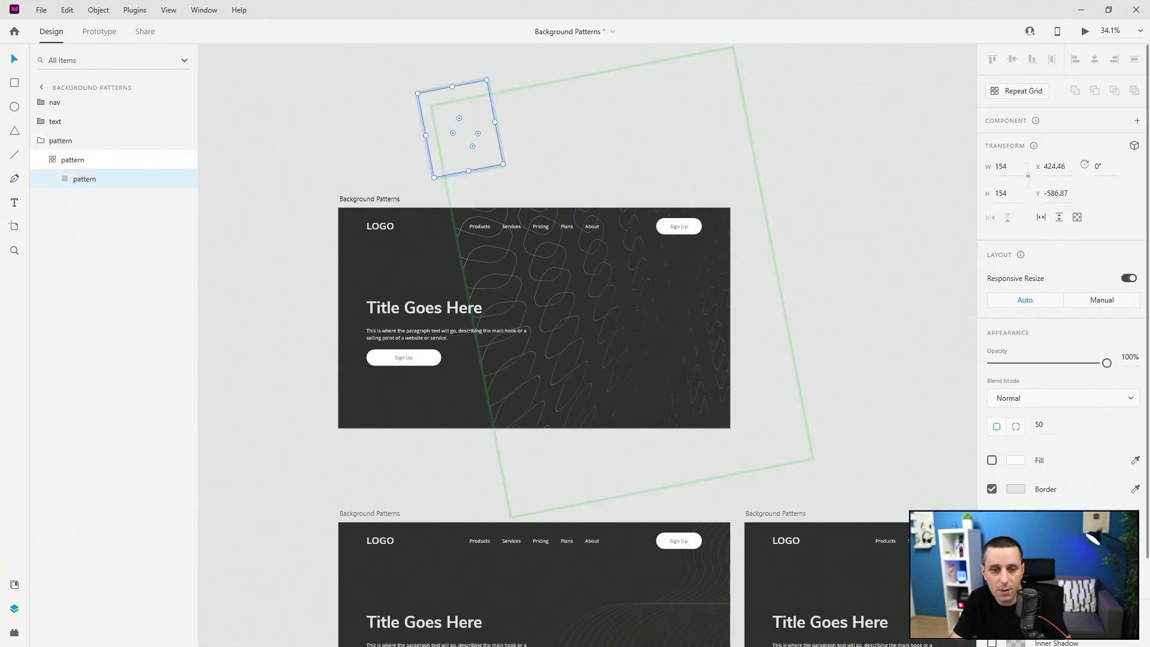
{"action": "left_click", "coordinate": [1136, 489]}
{"action": "left_click", "coordinate": [1015, 461]}
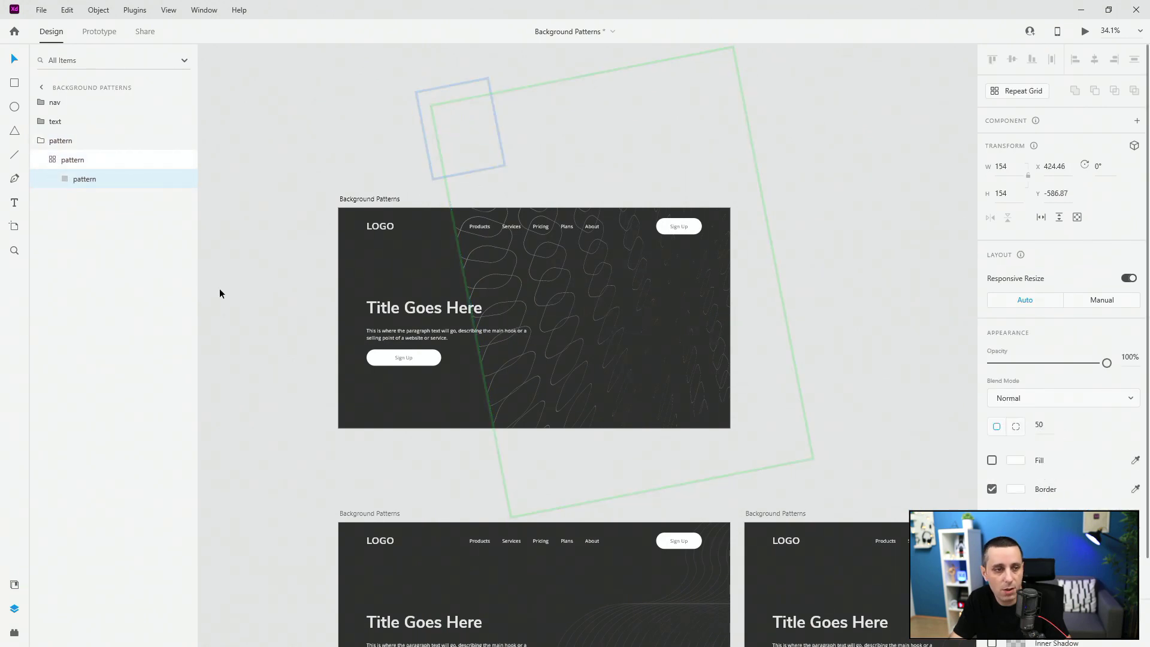
{"action": "left_click", "coordinate": [45, 144]}
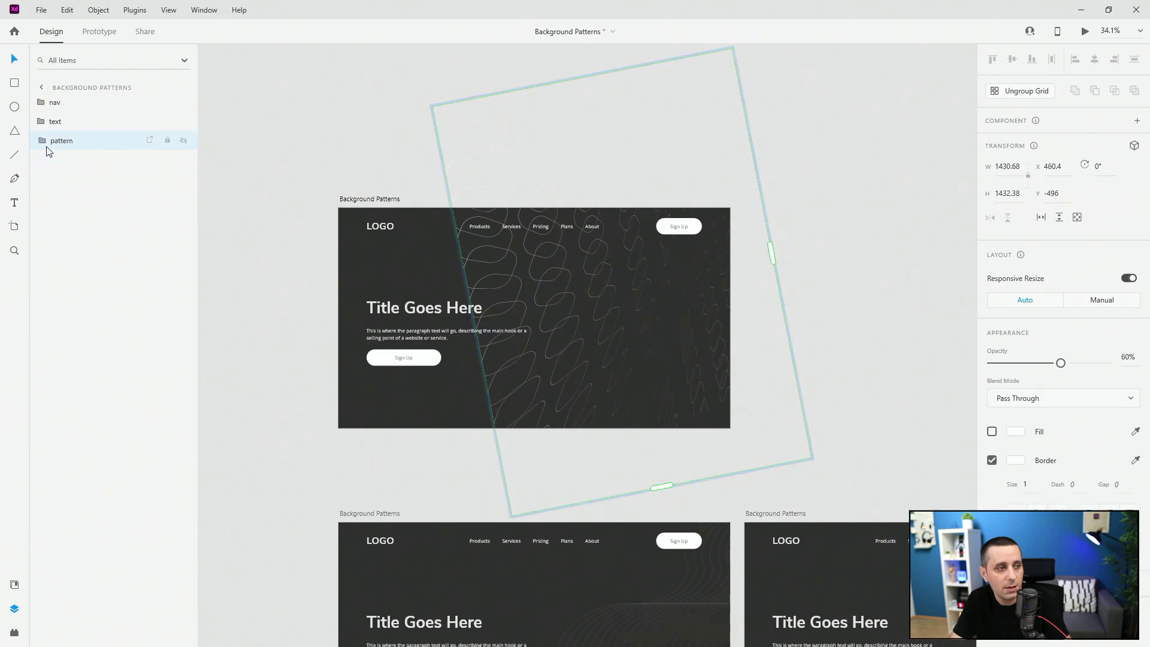
Step: Draw a rectangle about 271 × 247 px on the pasteboard above the artboard
{"action": "left_click", "coordinate": [14, 83]}
{"action": "scroll", "coordinate": [321, 97], "scroll_direction": "up", "scroll_amount": 5}
{"action": "left_click_drag", "start_coordinate": [354, 124], "coordinate": [474, 234]}
Step: Fill the new rectangle with purple #C15BE5 and remove its border
{"action": "left_click", "coordinate": [1016, 434]}
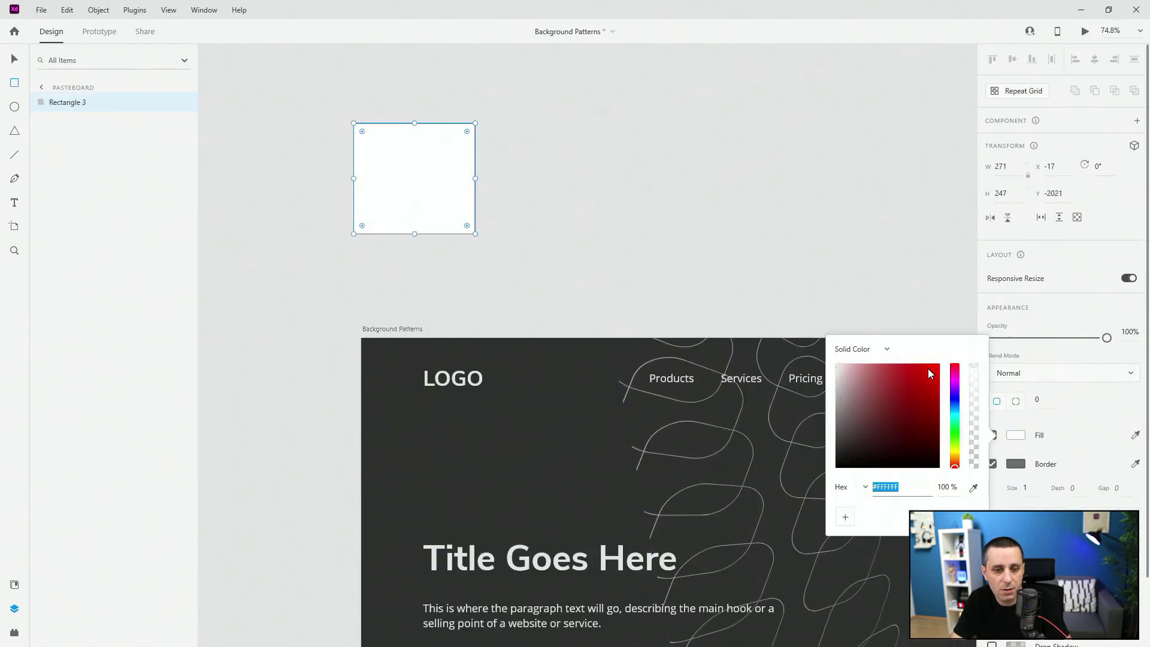
{"action": "left_click", "coordinate": [933, 399]}
{"action": "left_click_drag", "start_coordinate": [954, 405], "coordinate": [900, 377]}
{"action": "left_click", "coordinate": [918, 377]}
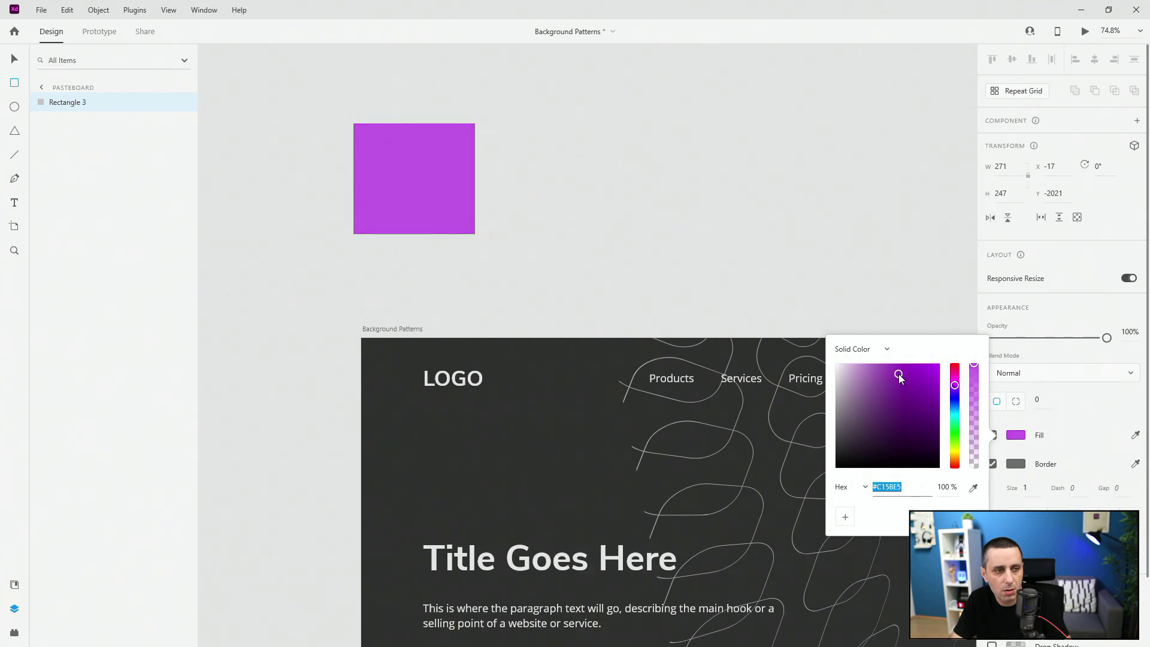
{"action": "left_click", "coordinate": [1075, 431]}
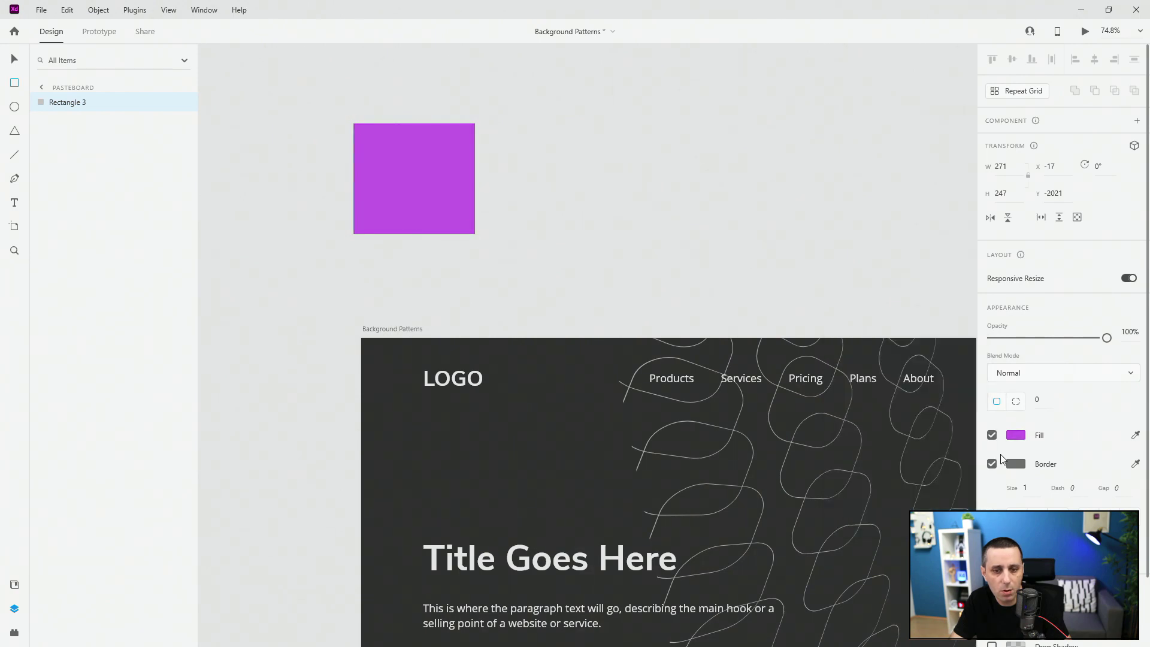
Step: Add the rectangle's purple fill to the document colors and rename it main #C15BE5
{"action": "left_click", "coordinate": [14, 584]}
{"action": "left_click", "coordinate": [185, 118]}
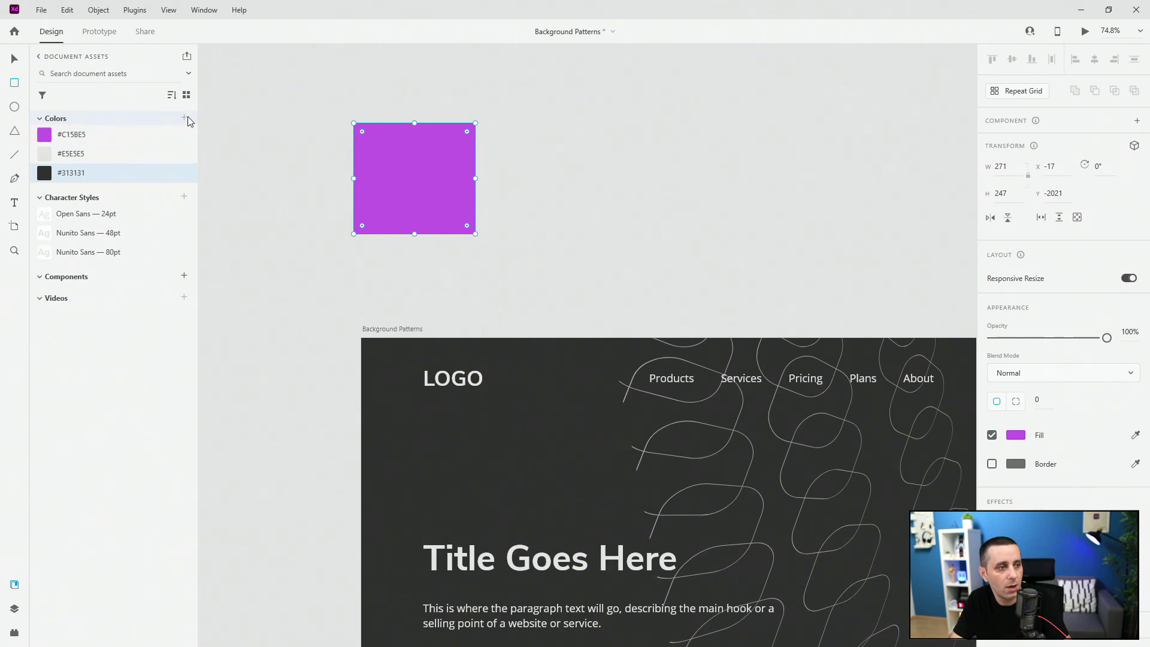
{"action": "right_click", "coordinate": [76, 135]}
{"action": "left_click", "coordinate": [123, 290]}
{"action": "key", "text": "Home"}
{"action": "type", "text": "main"}
{"action": "key", "text": "Return"}
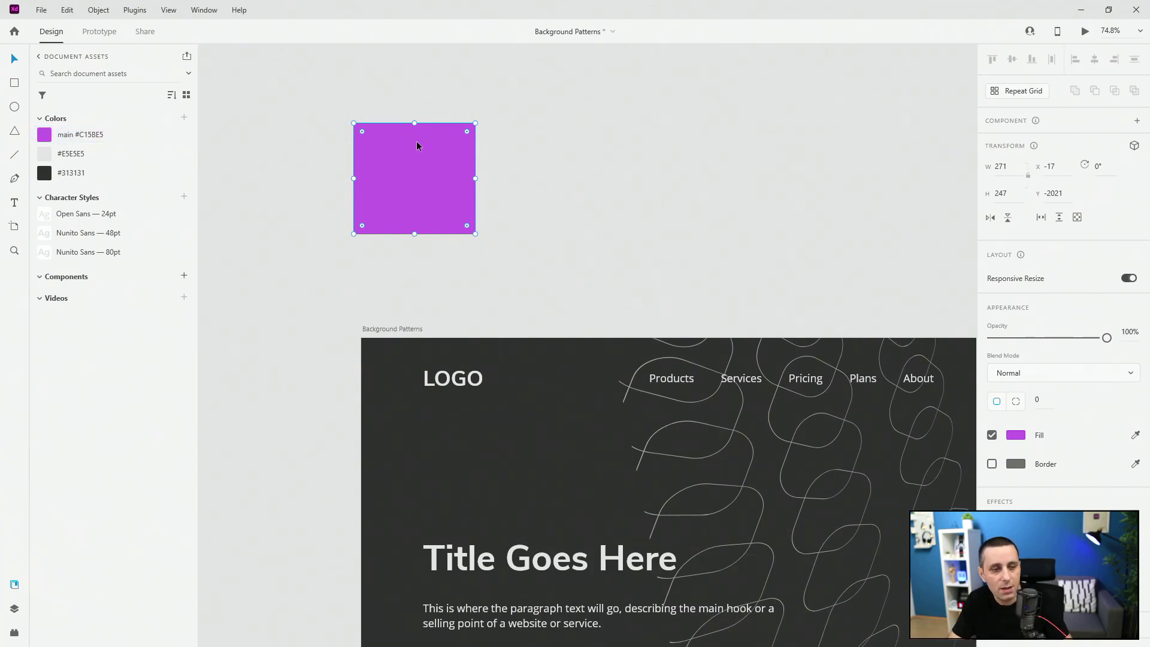
Step: Delete the purple rectangle from the pasteboard above the artboard
{"action": "key", "text": "Delete"}
{"action": "key", "text": "ctrl+0"}
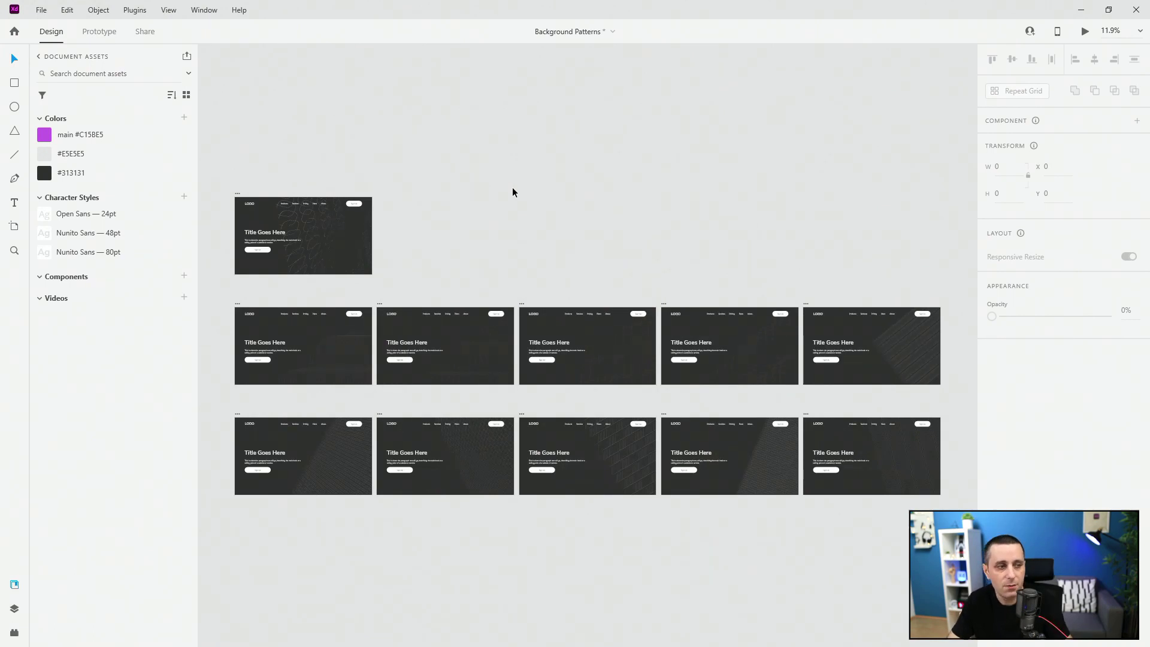
Step: Try changing the #E5E5E5 document color to purple #C15BE5 by sampling the main color swatch
{"action": "right_click", "coordinate": [73, 154]}
{"action": "left_click", "coordinate": [96, 176]}
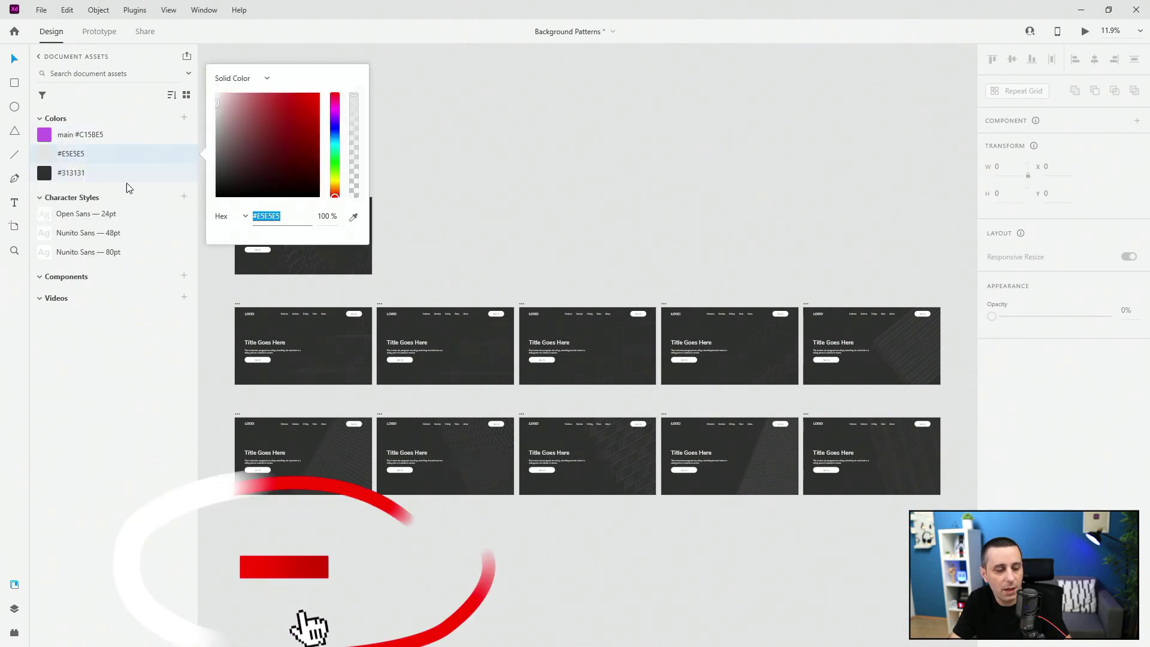
{"action": "left_click", "coordinate": [49, 135]}
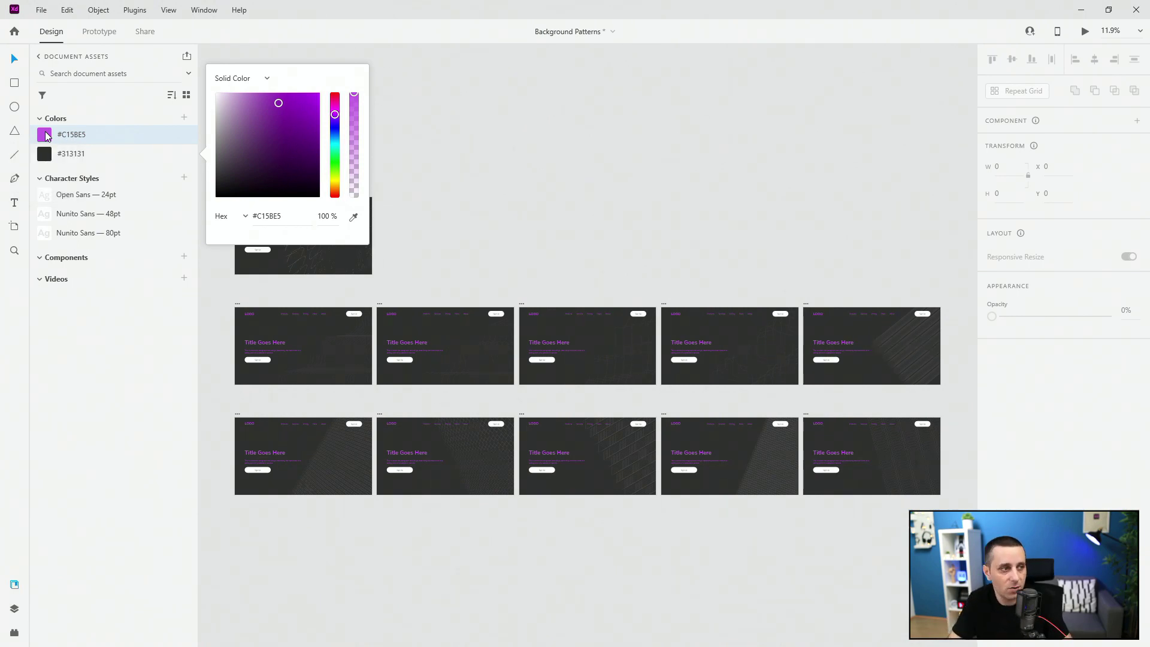
{"action": "left_click", "coordinate": [417, 139]}
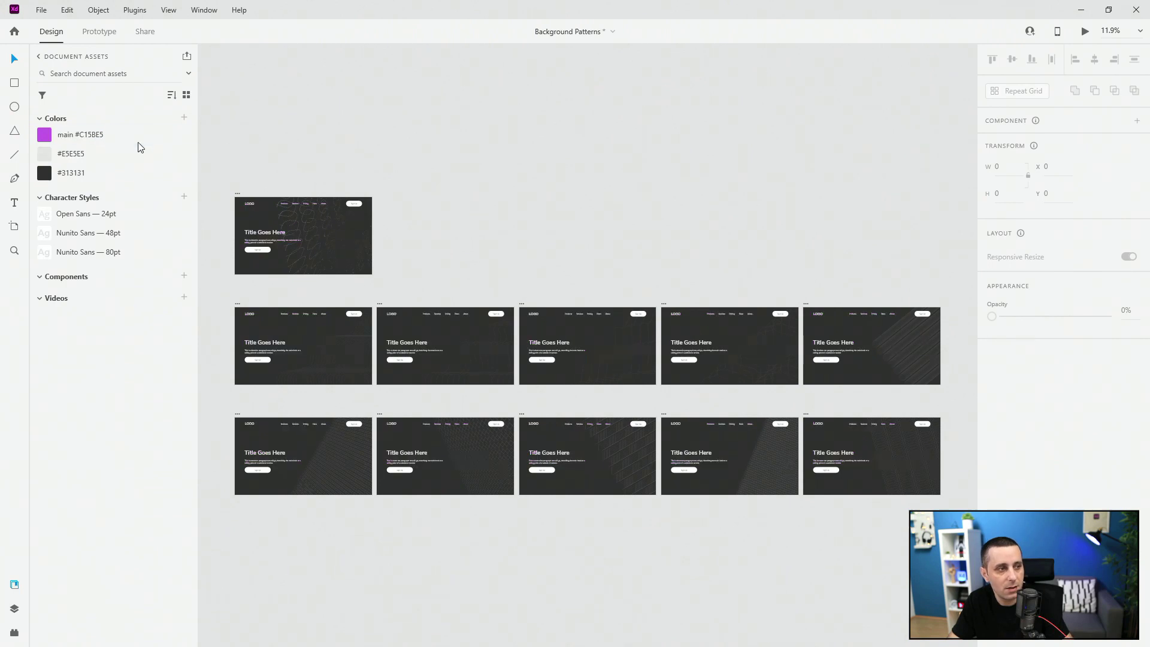
Step: Select all the artboards and add their white #FFFFFF to the document colors
{"action": "left_click_drag", "start_coordinate": [227, 154], "coordinate": [937, 542]}
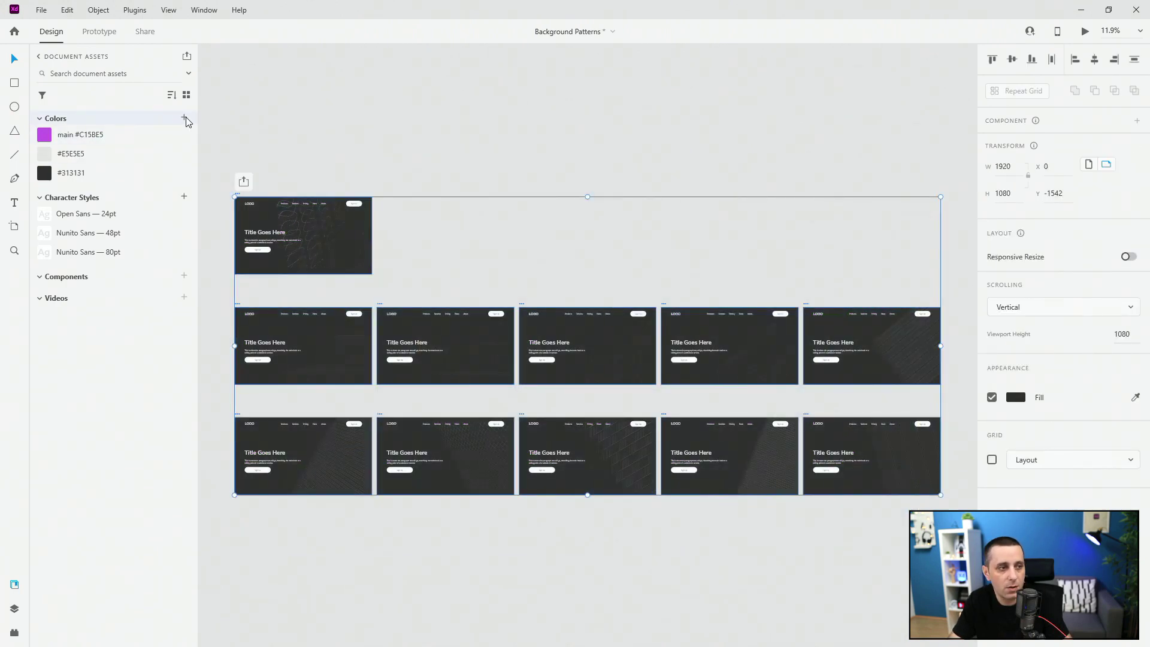
{"action": "left_click", "coordinate": [185, 119]}
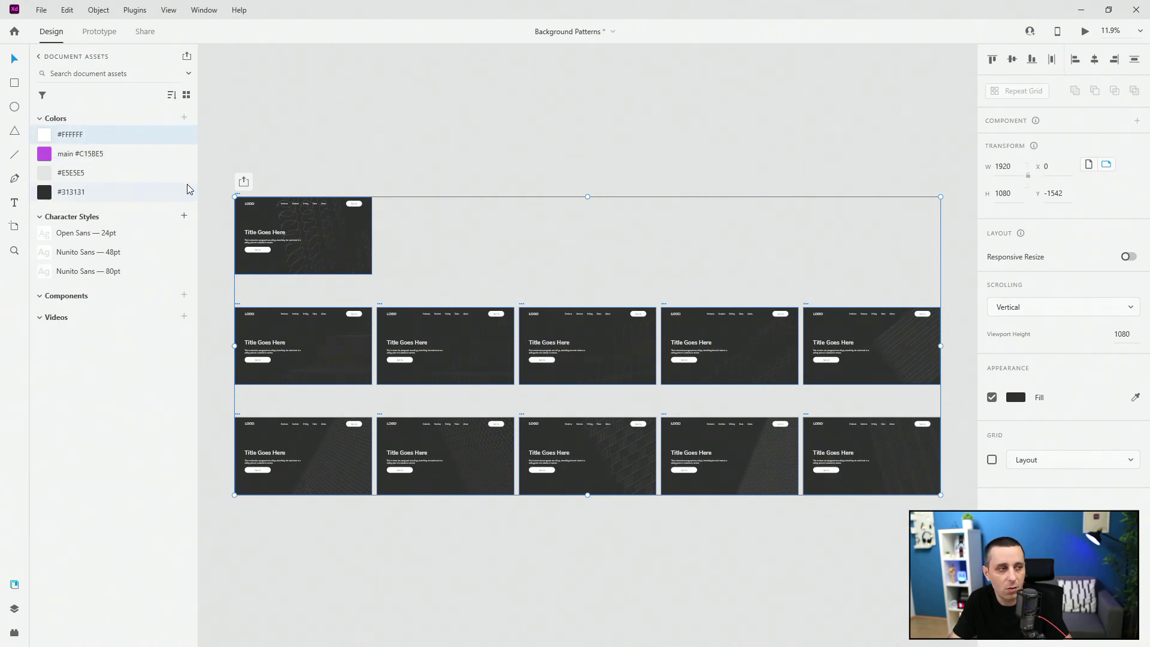
Step: Change the #FFFFFF document color to purple #C15BE5 by sampling the main swatch and inspect the recolored buttons and patterns on the artboards
{"action": "right_click", "coordinate": [71, 134]}
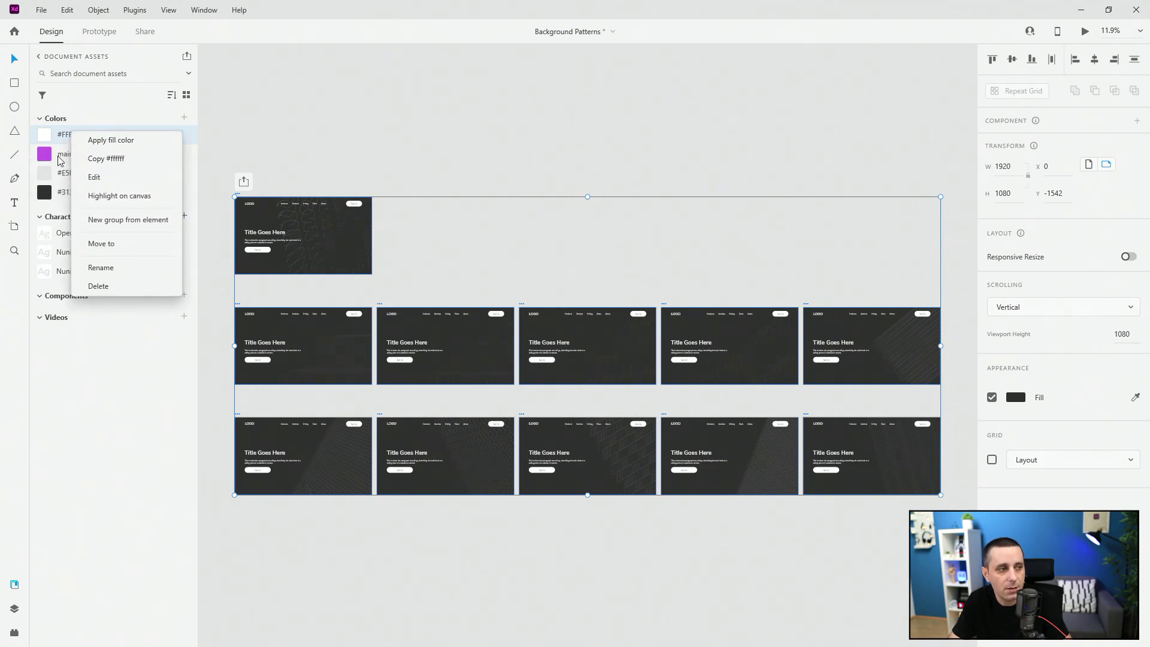
{"action": "left_click", "coordinate": [94, 178]}
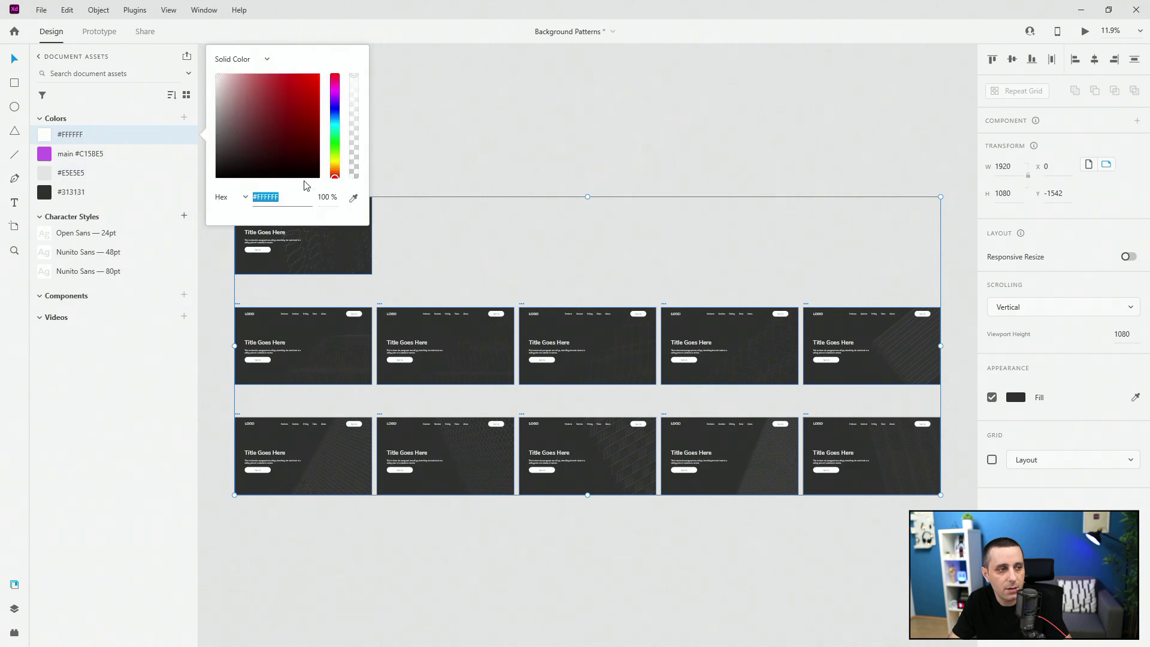
{"action": "left_click", "coordinate": [353, 198]}
{"action": "left_click", "coordinate": [46, 157]}
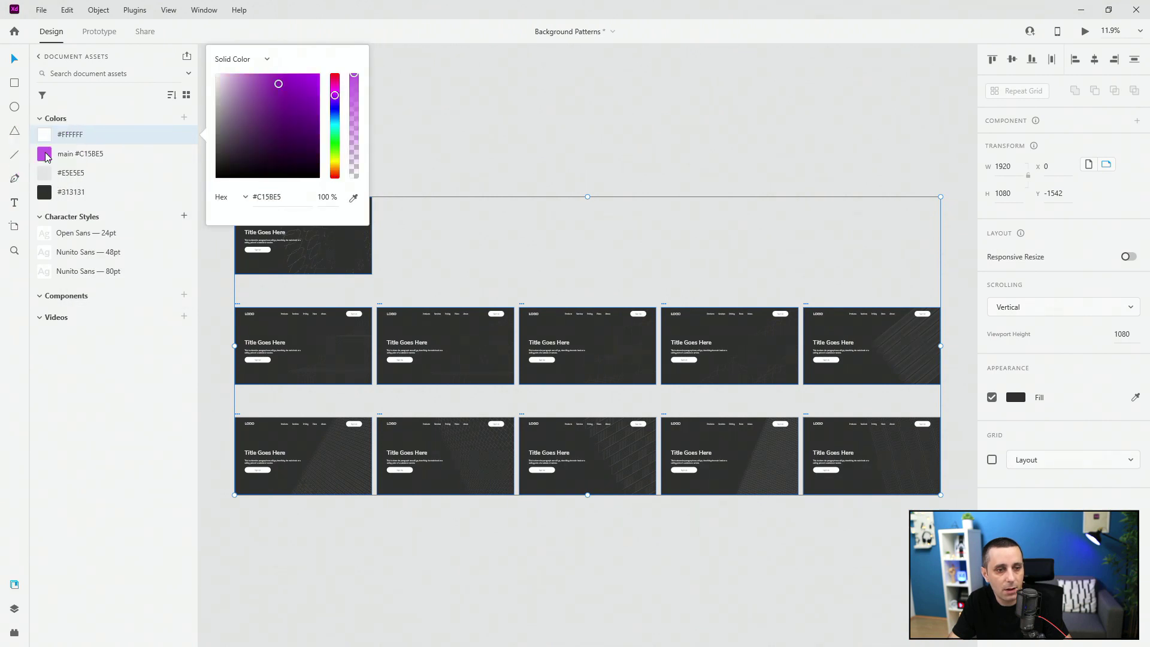
{"action": "left_click", "coordinate": [481, 105]}
{"action": "left_click", "coordinate": [760, 257]}
{"action": "scroll", "coordinate": [810, 314], "scroll_direction": "up", "scroll_amount": 5}
{"action": "scroll", "coordinate": [962, 349], "scroll_direction": "up", "scroll_amount": 3}
{"action": "scroll", "coordinate": [768, 283], "scroll_direction": "down", "scroll_amount": 5}
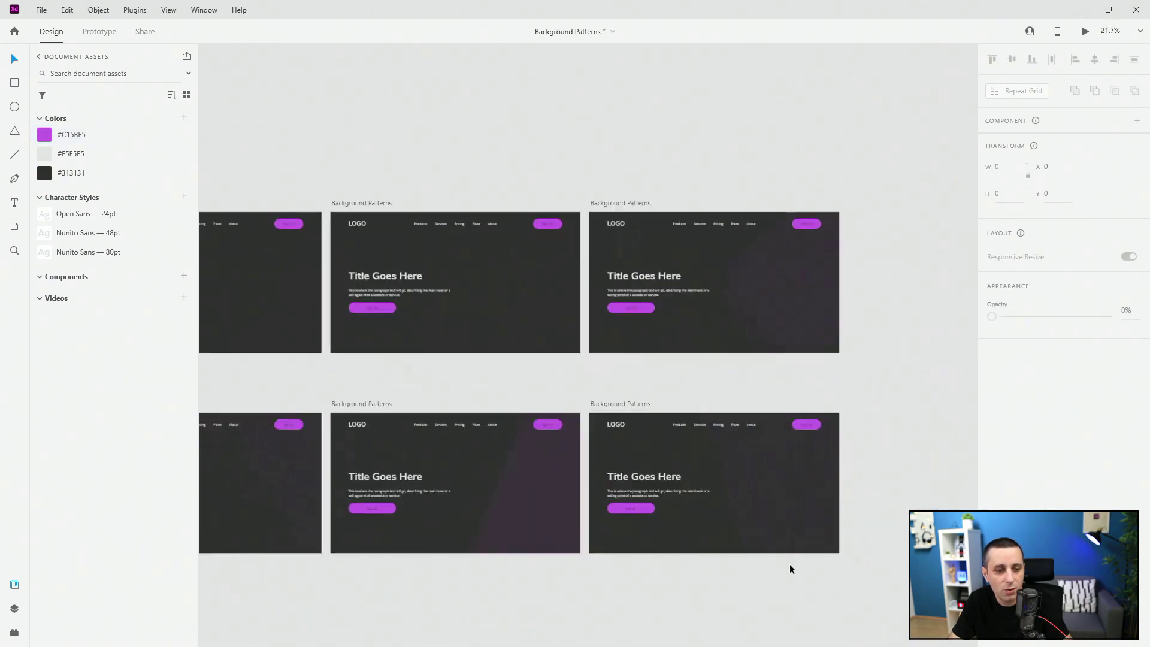
{"action": "scroll", "coordinate": [791, 565], "scroll_direction": "up", "scroll_amount": 4}
{"action": "scroll", "coordinate": [795, 544], "scroll_direction": "down", "scroll_amount": 7}
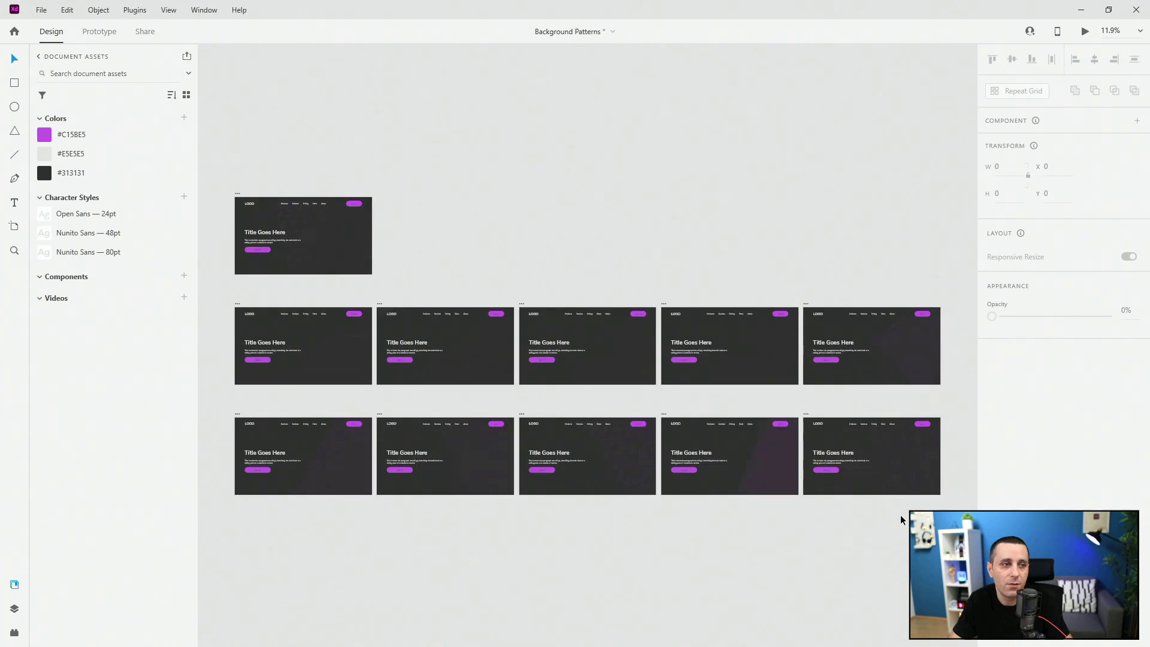
Step: Undo the purple recoloring of the white document color and its addition to the document colors
{"action": "key", "text": "ctrl+z"}
{"action": "key", "text": "ctrl+z"}
{"action": "key", "text": "ctrl+z"}
{"action": "key", "text": "ctrl+z"}
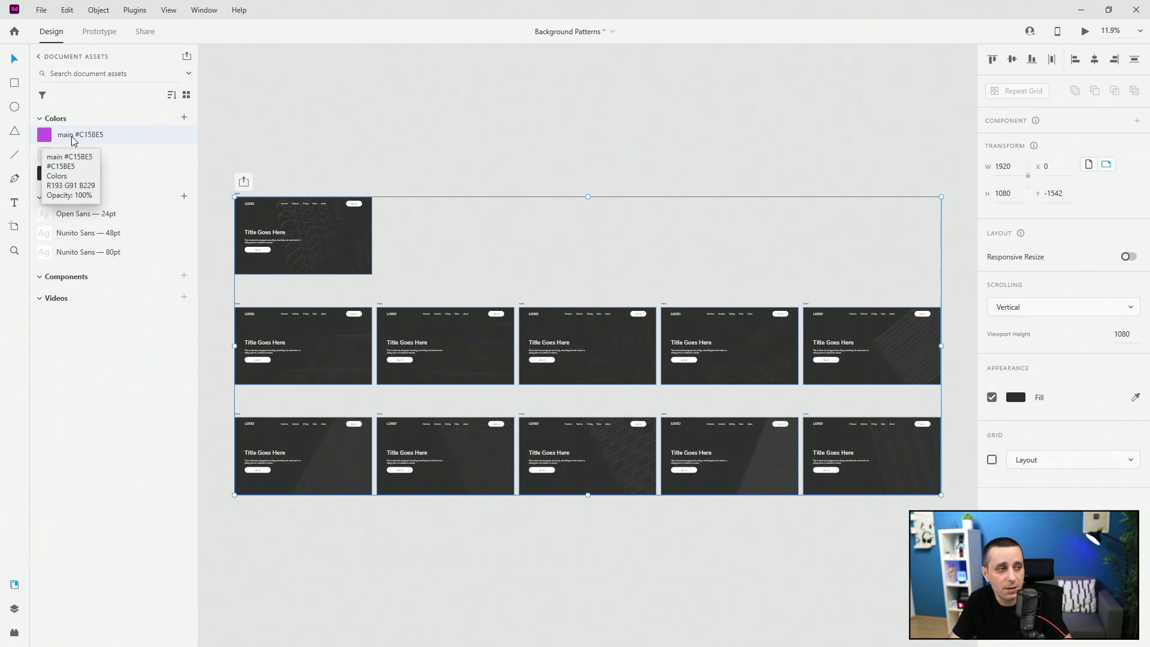
Step: Add white #FFFFFF from the selected artboards to the document colors again
{"action": "left_click", "coordinate": [183, 117]}
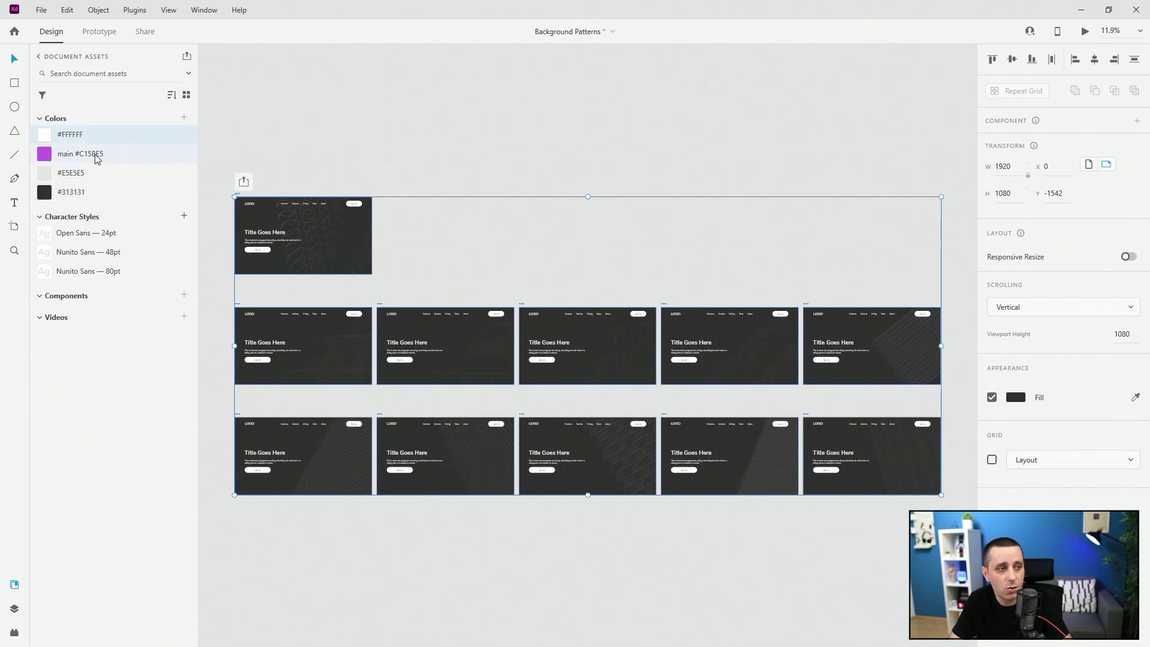
Step: Try applying the main #C15BE5 color as the fill of all selected artboards and undo it
{"action": "left_click", "coordinate": [96, 154]}
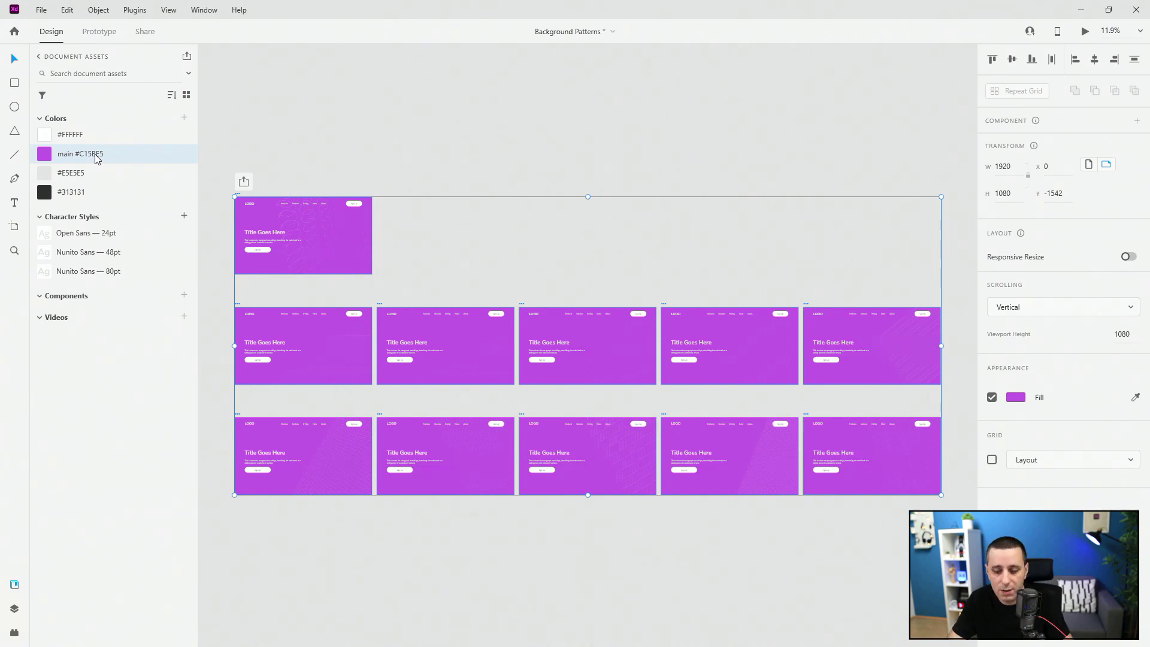
{"action": "key", "text": "ctrl+z"}
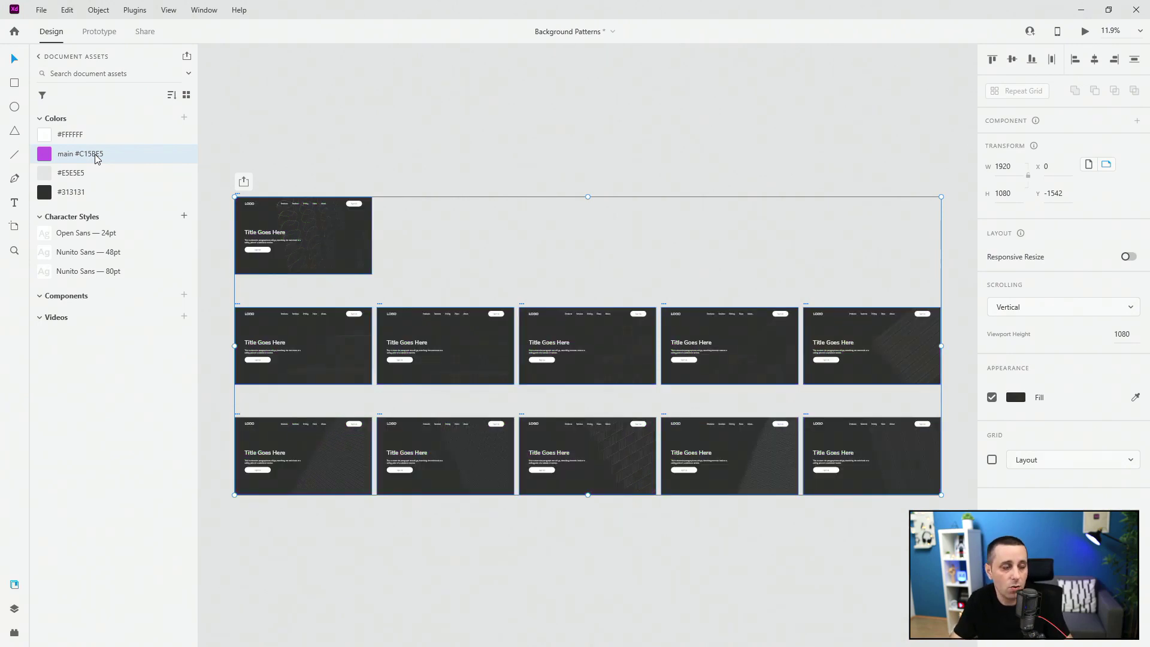
{"action": "left_click", "coordinate": [121, 153]}
{"action": "right_click", "coordinate": [121, 153]}
{"action": "left_click", "coordinate": [159, 131]}
{"action": "key", "text": "ctrl+z"}
Step: Delete the main #C15BE5 color from the document colors and deselect the artboards
{"action": "right_click", "coordinate": [119, 155]}
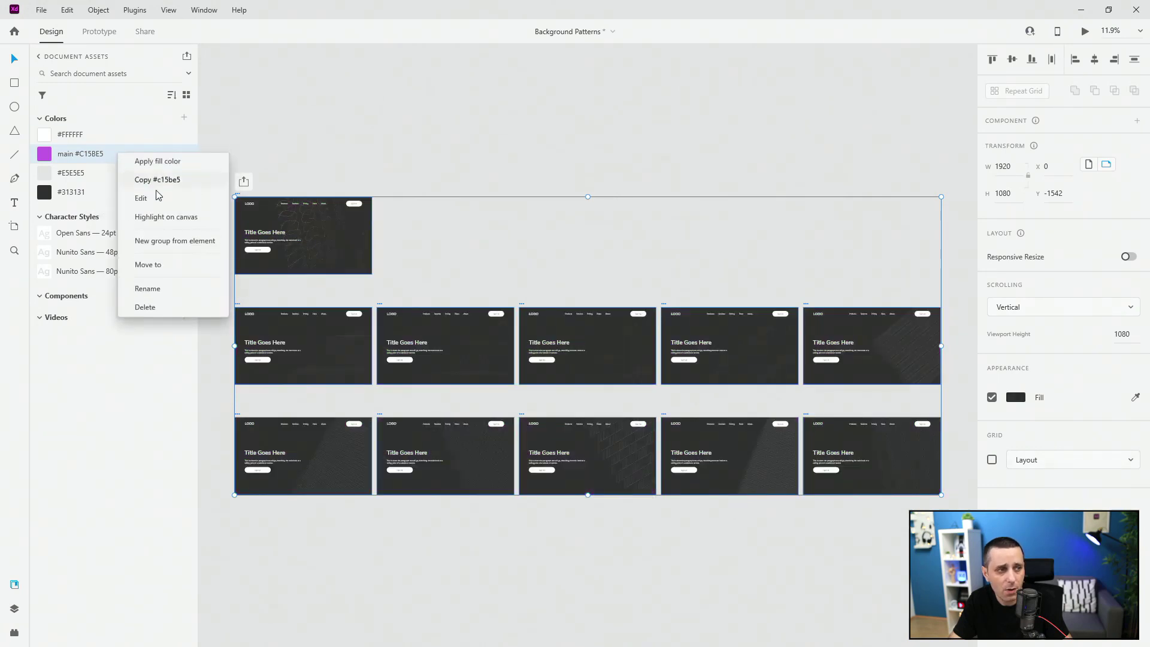
{"action": "left_click", "coordinate": [218, 237]}
{"action": "left_click", "coordinate": [380, 122]}
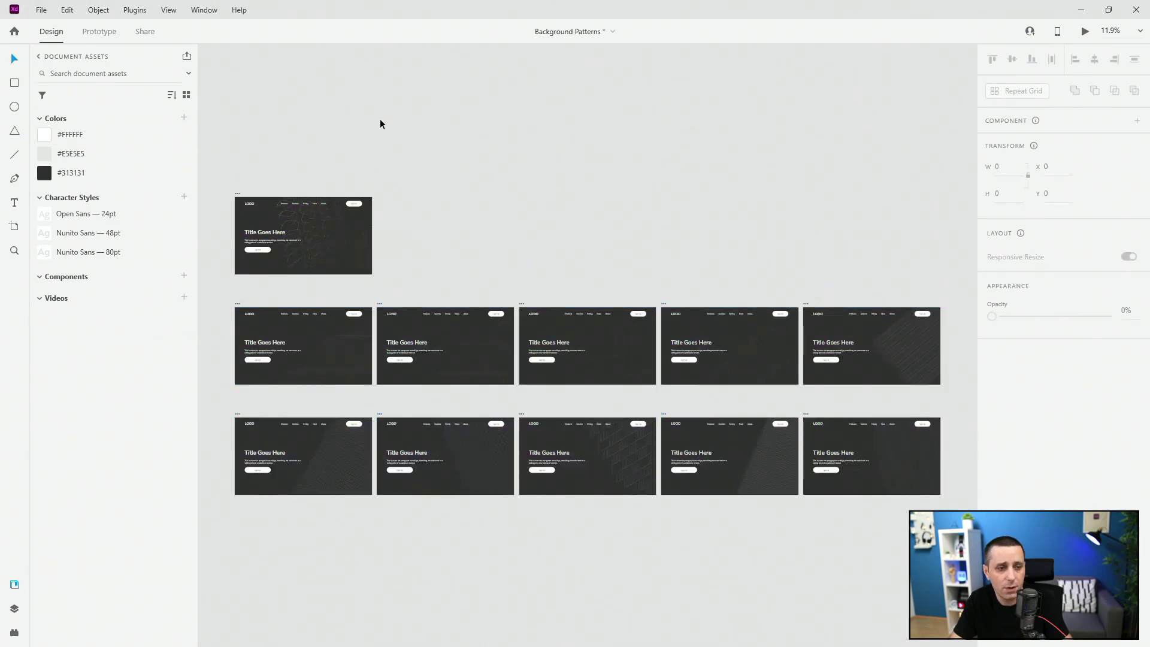
{"action": "left_click", "coordinate": [264, 234]}
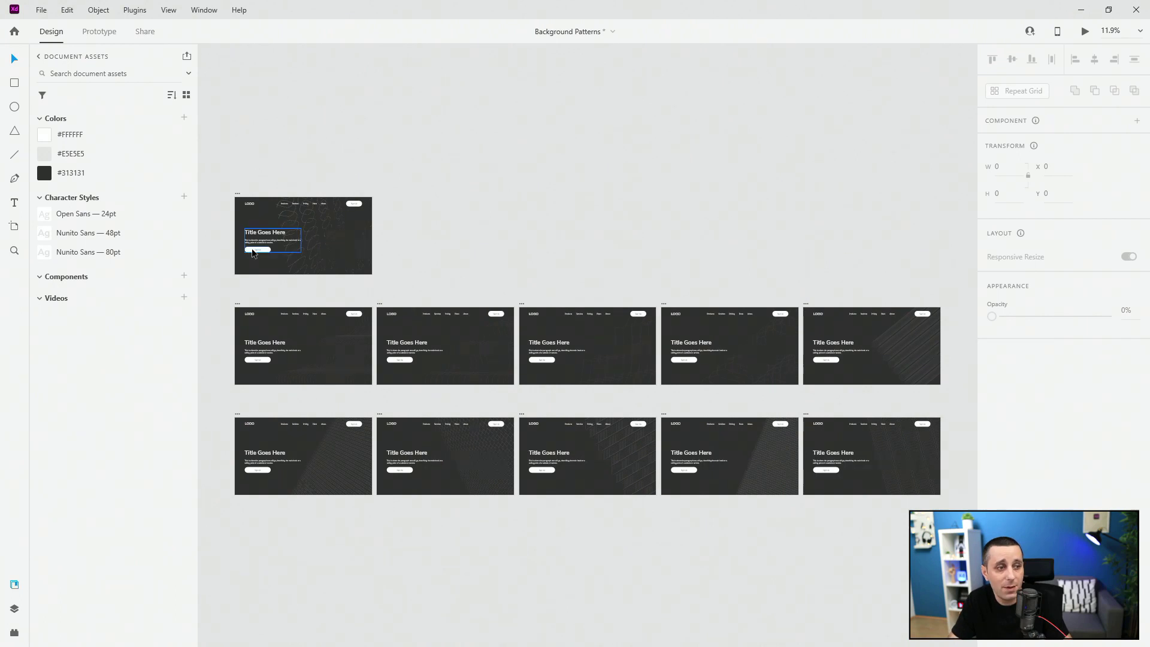
{"action": "scroll", "coordinate": [239, 237], "scroll_direction": "up", "scroll_amount": 5}
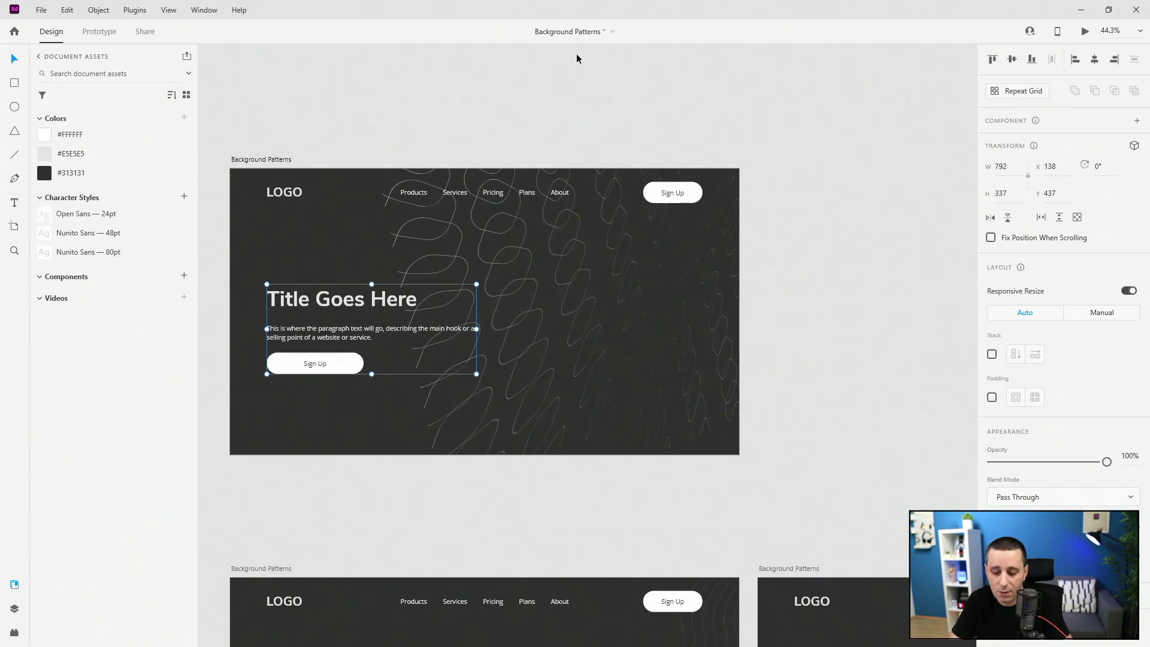
{"action": "key", "text": "ctrl+0"}
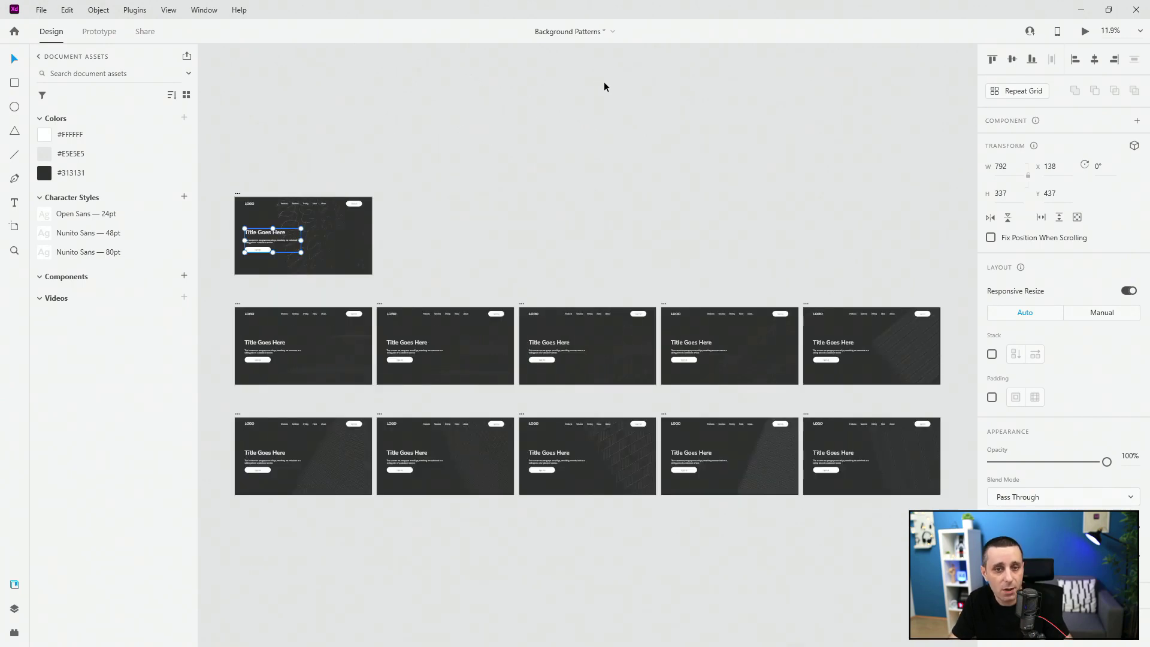
{"action": "left_click", "coordinate": [640, 120]}
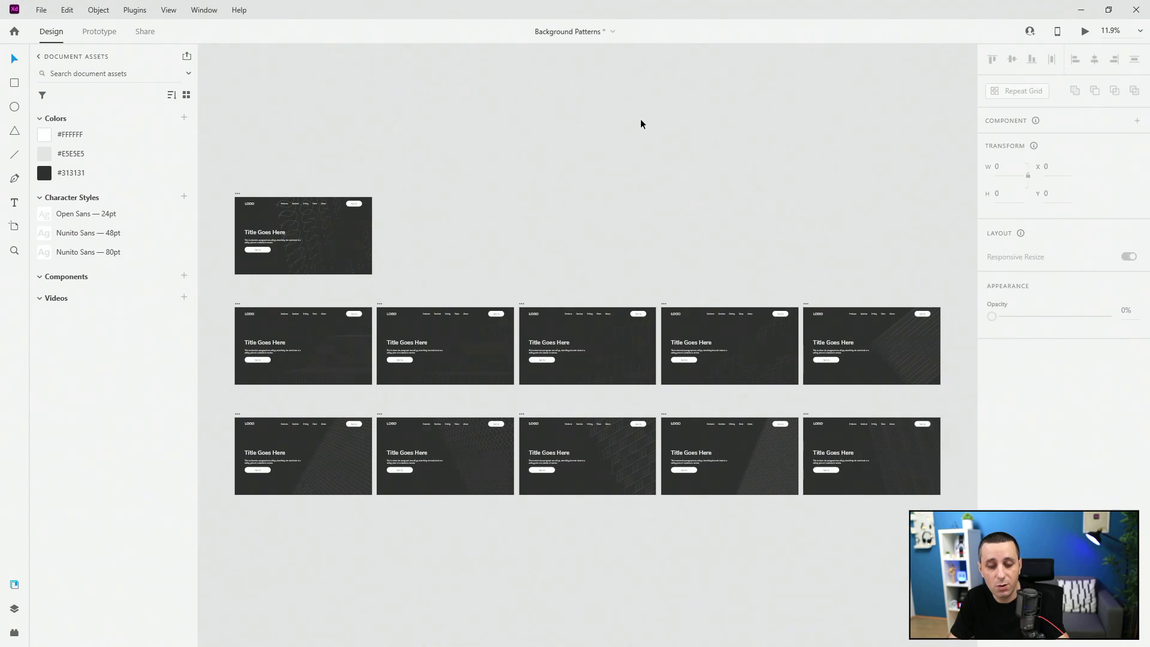
Step: Save the document with its background pattern artboards
{"action": "key", "text": "ctrl+s"}
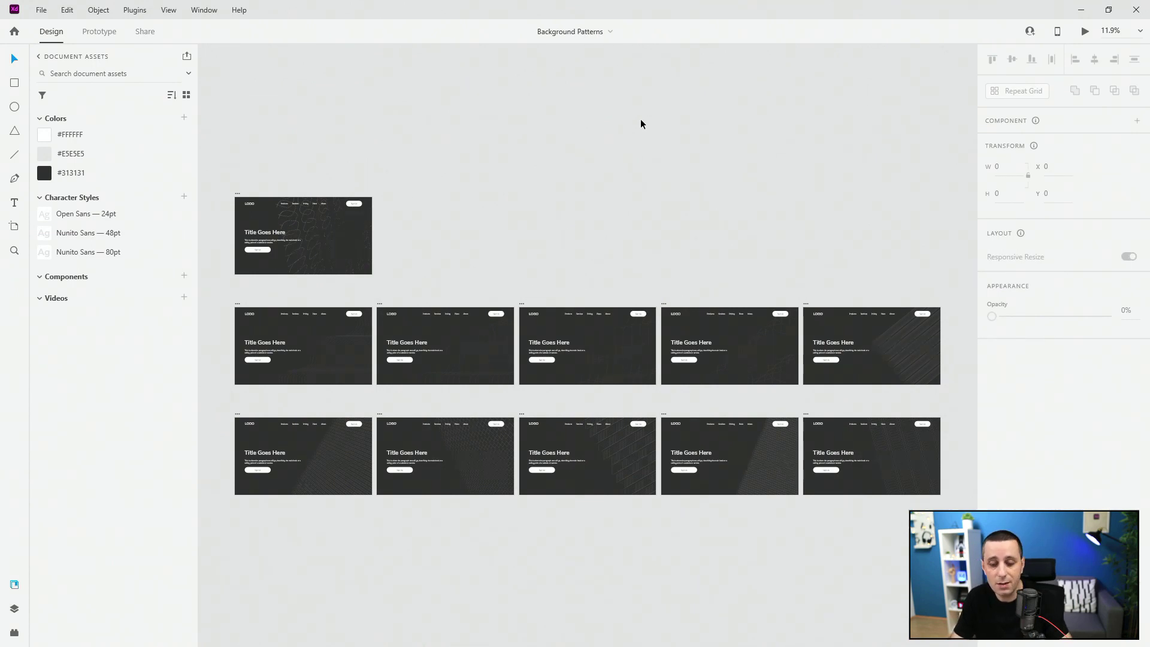